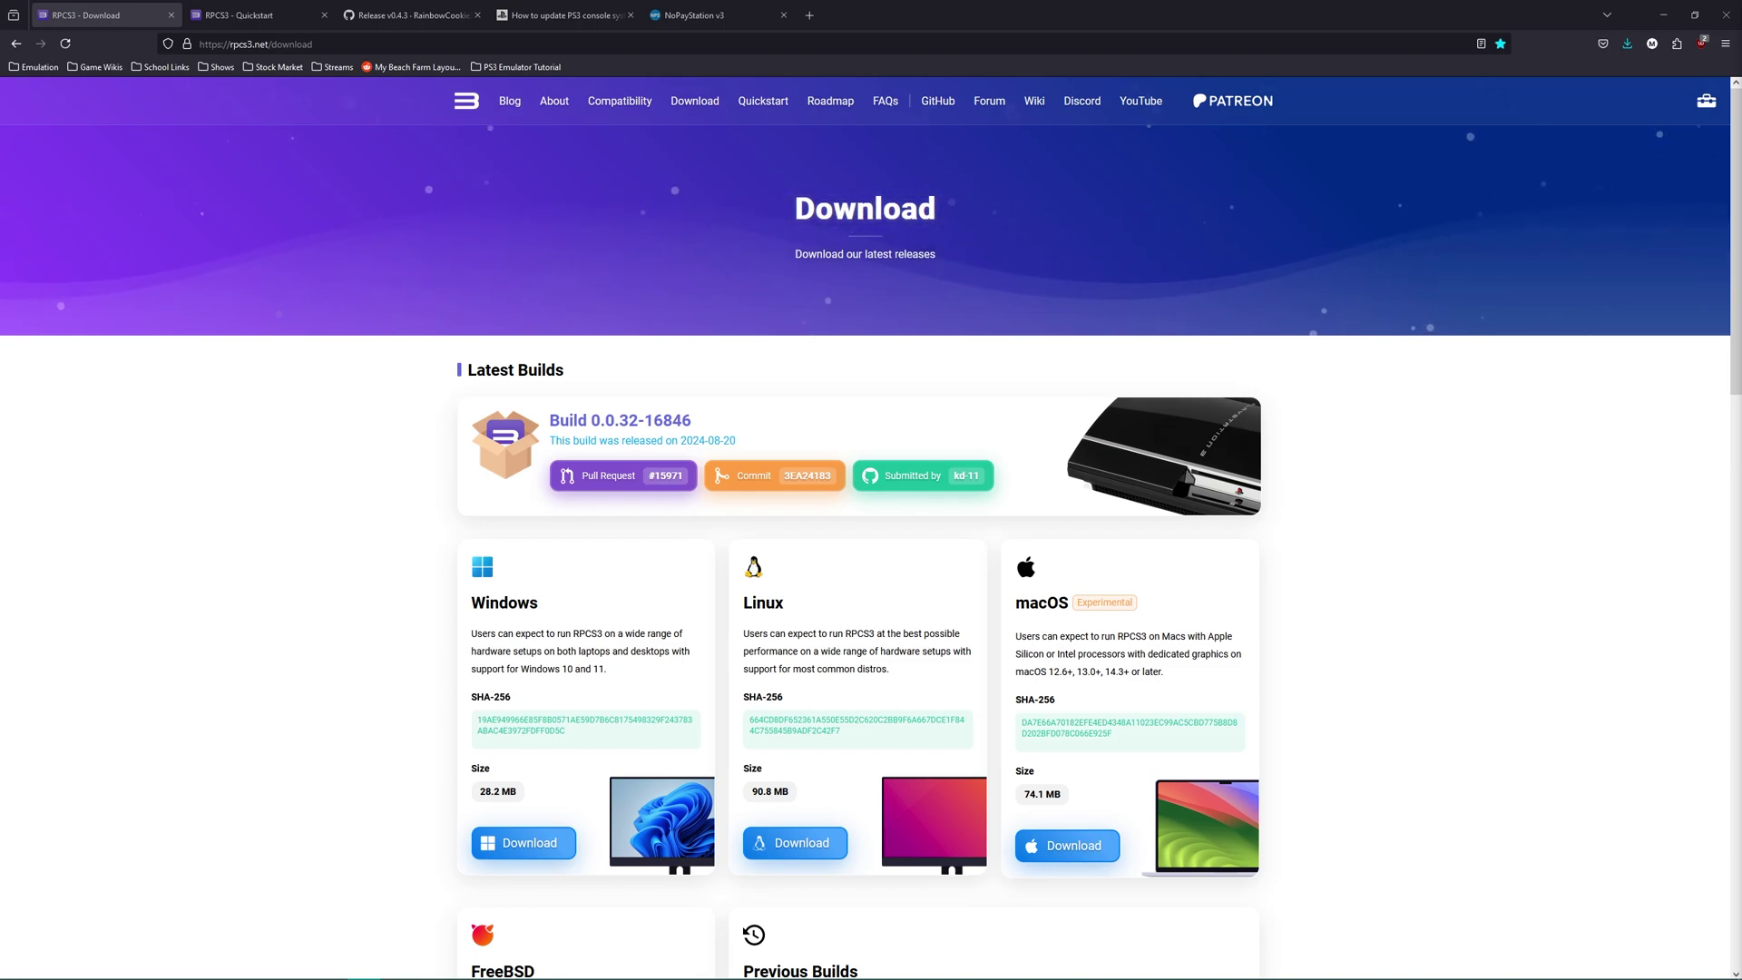
Close the RPCS3 Quickstart tab and move the rusty-psn release tab after the PS3 update tab.
{"action": "key", "text": "ctrl+Tab"}
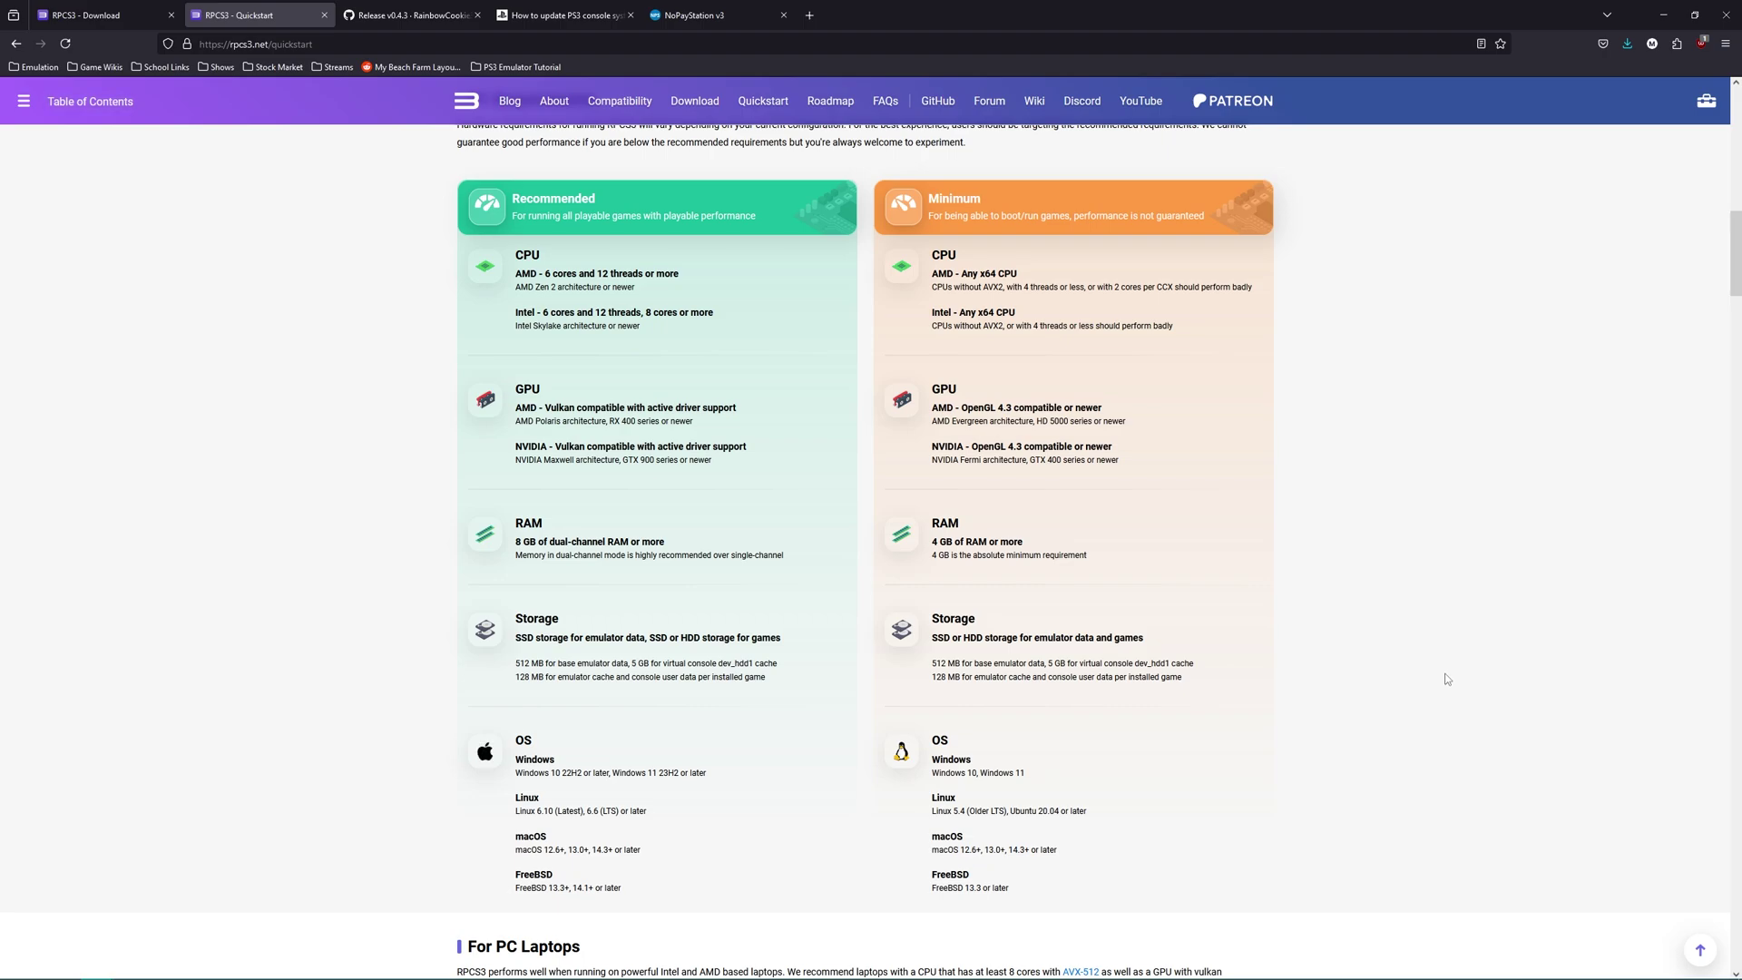
{"action": "left_click", "coordinate": [324, 15]}
{"action": "left_click_drag", "start_coordinate": [318, 16], "coordinate": [419, 28]}
{"action": "left_click", "coordinate": [86, 14]}
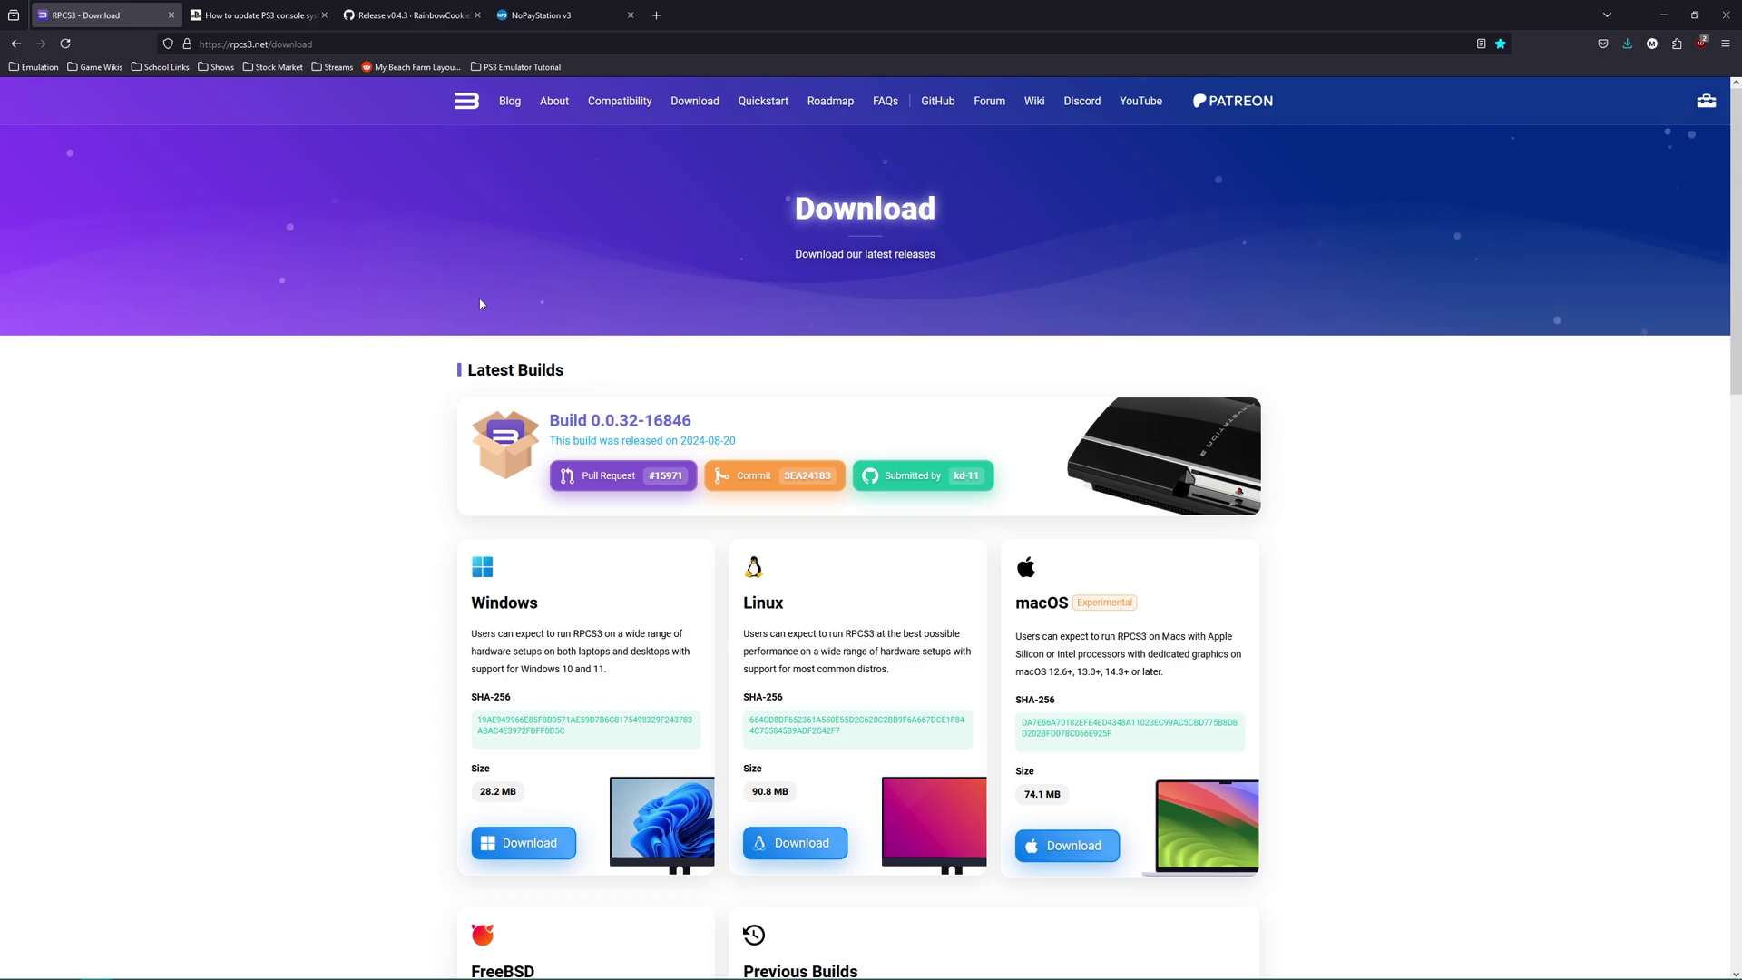
{"action": "key", "text": "ctrl+Tab"}
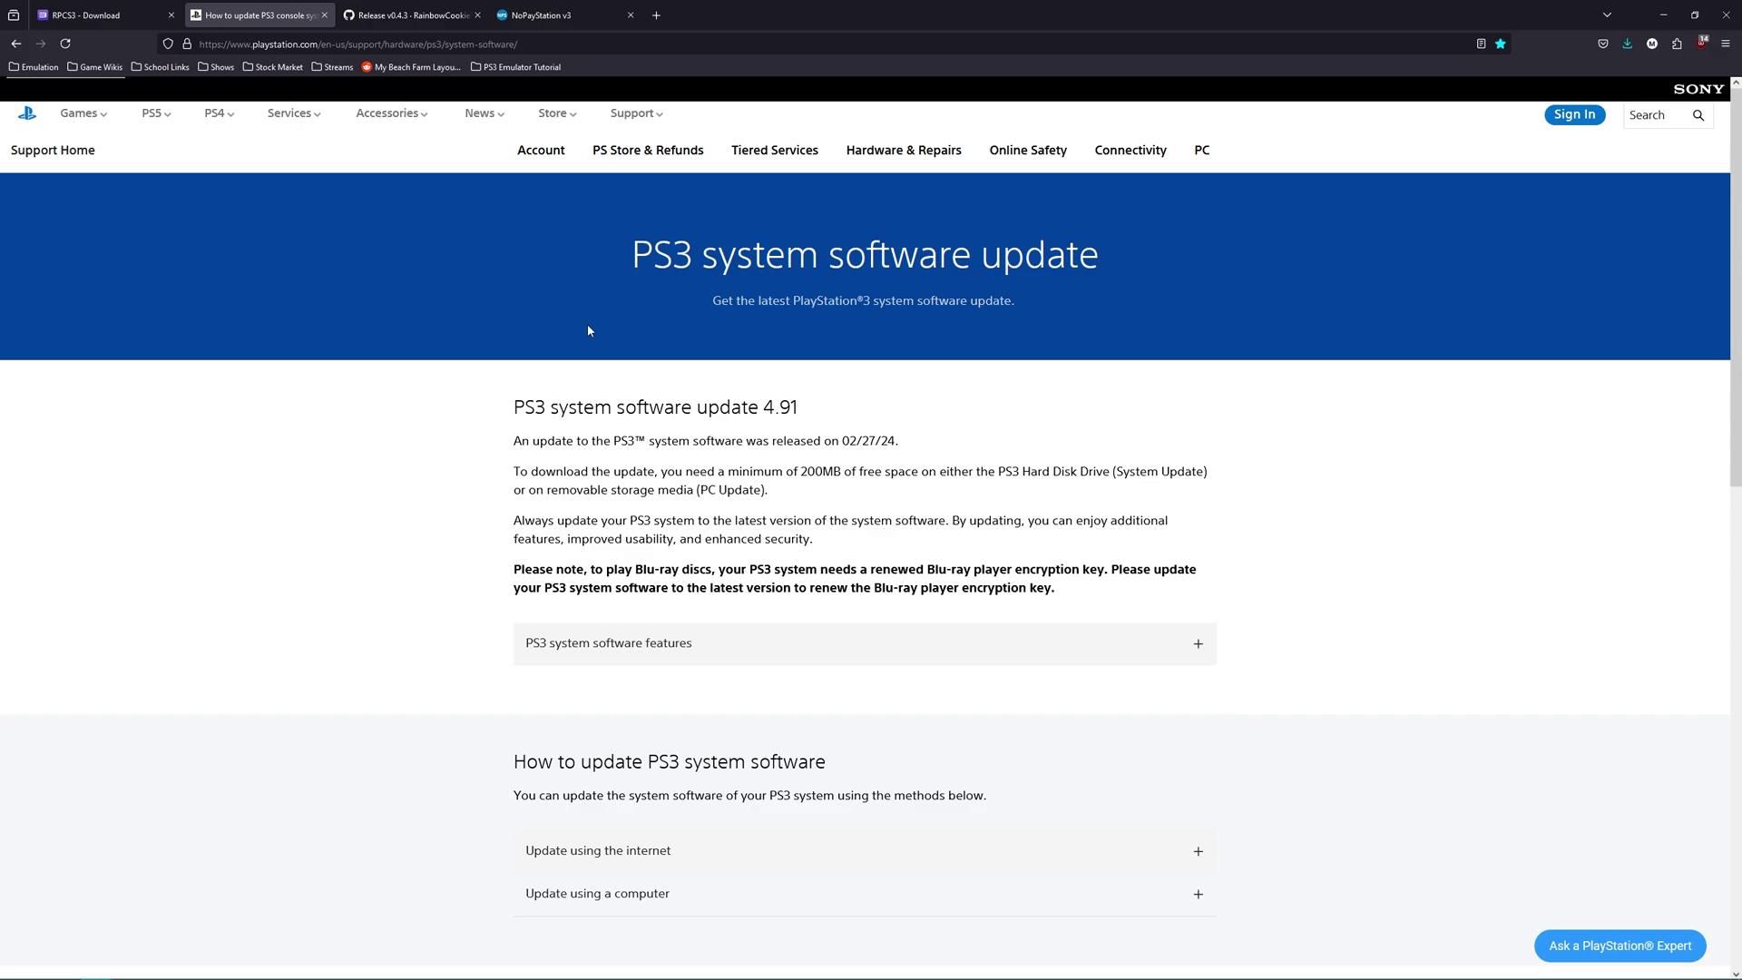
Download the Windows build of RPCS3 from the RPCS3 download page.
{"action": "left_click", "coordinate": [422, 13]}
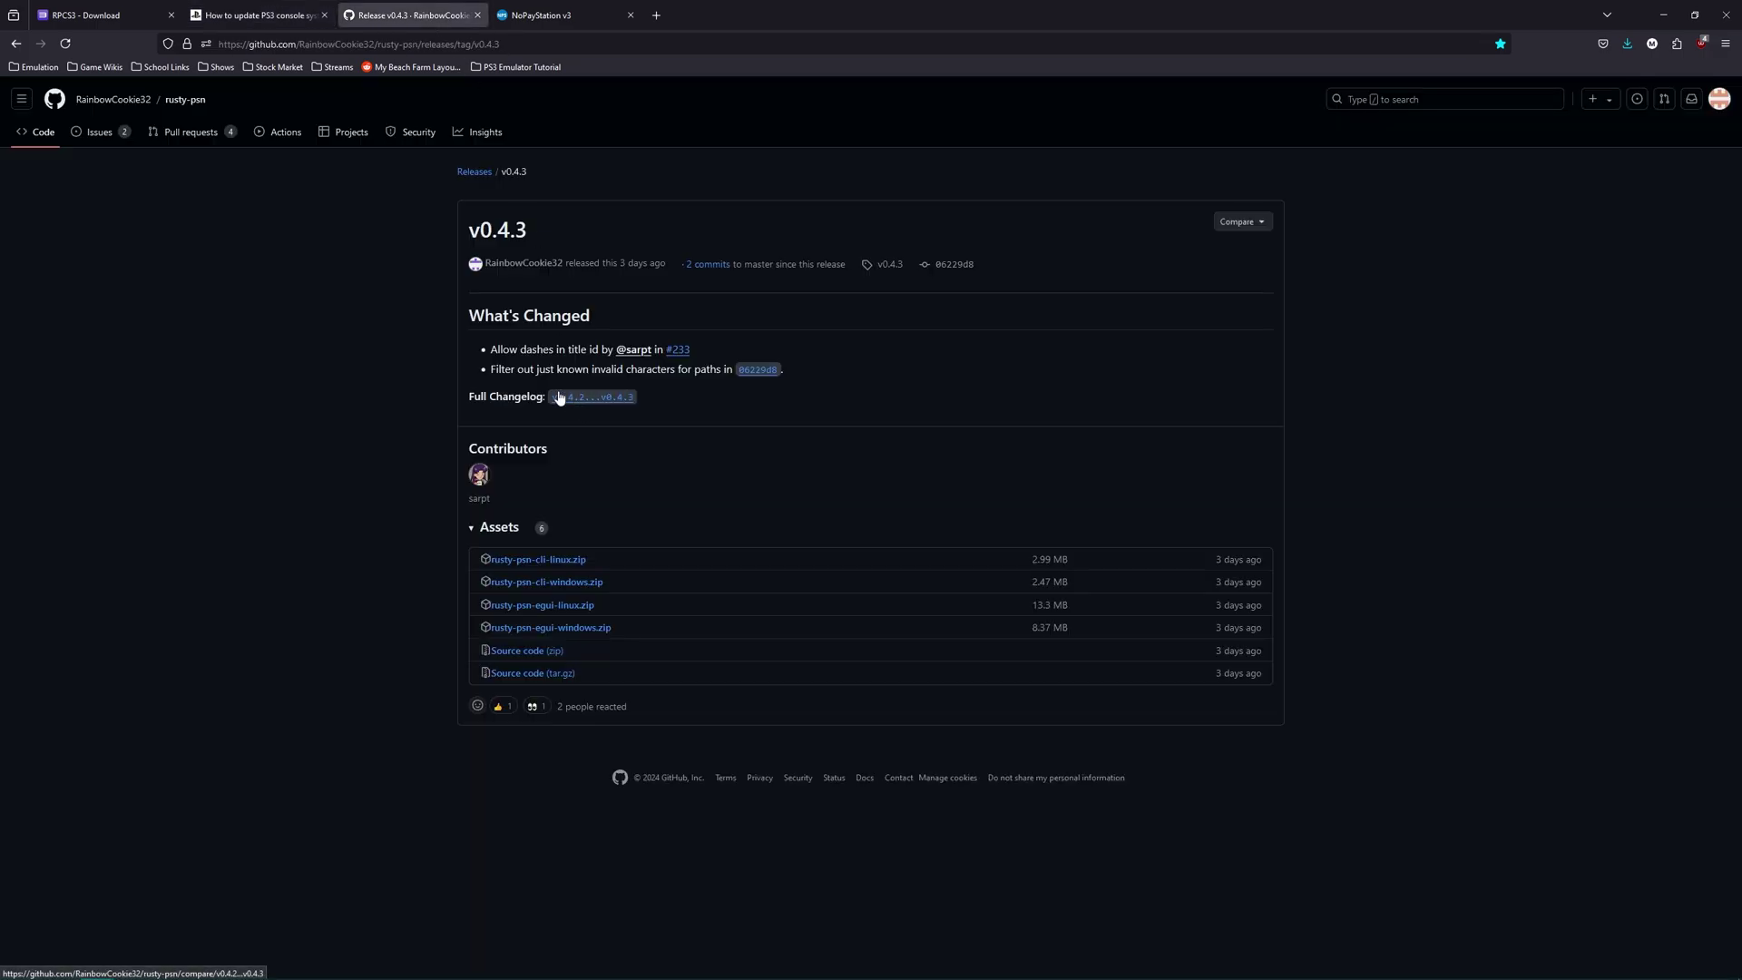
{"action": "left_click", "coordinate": [113, 18]}
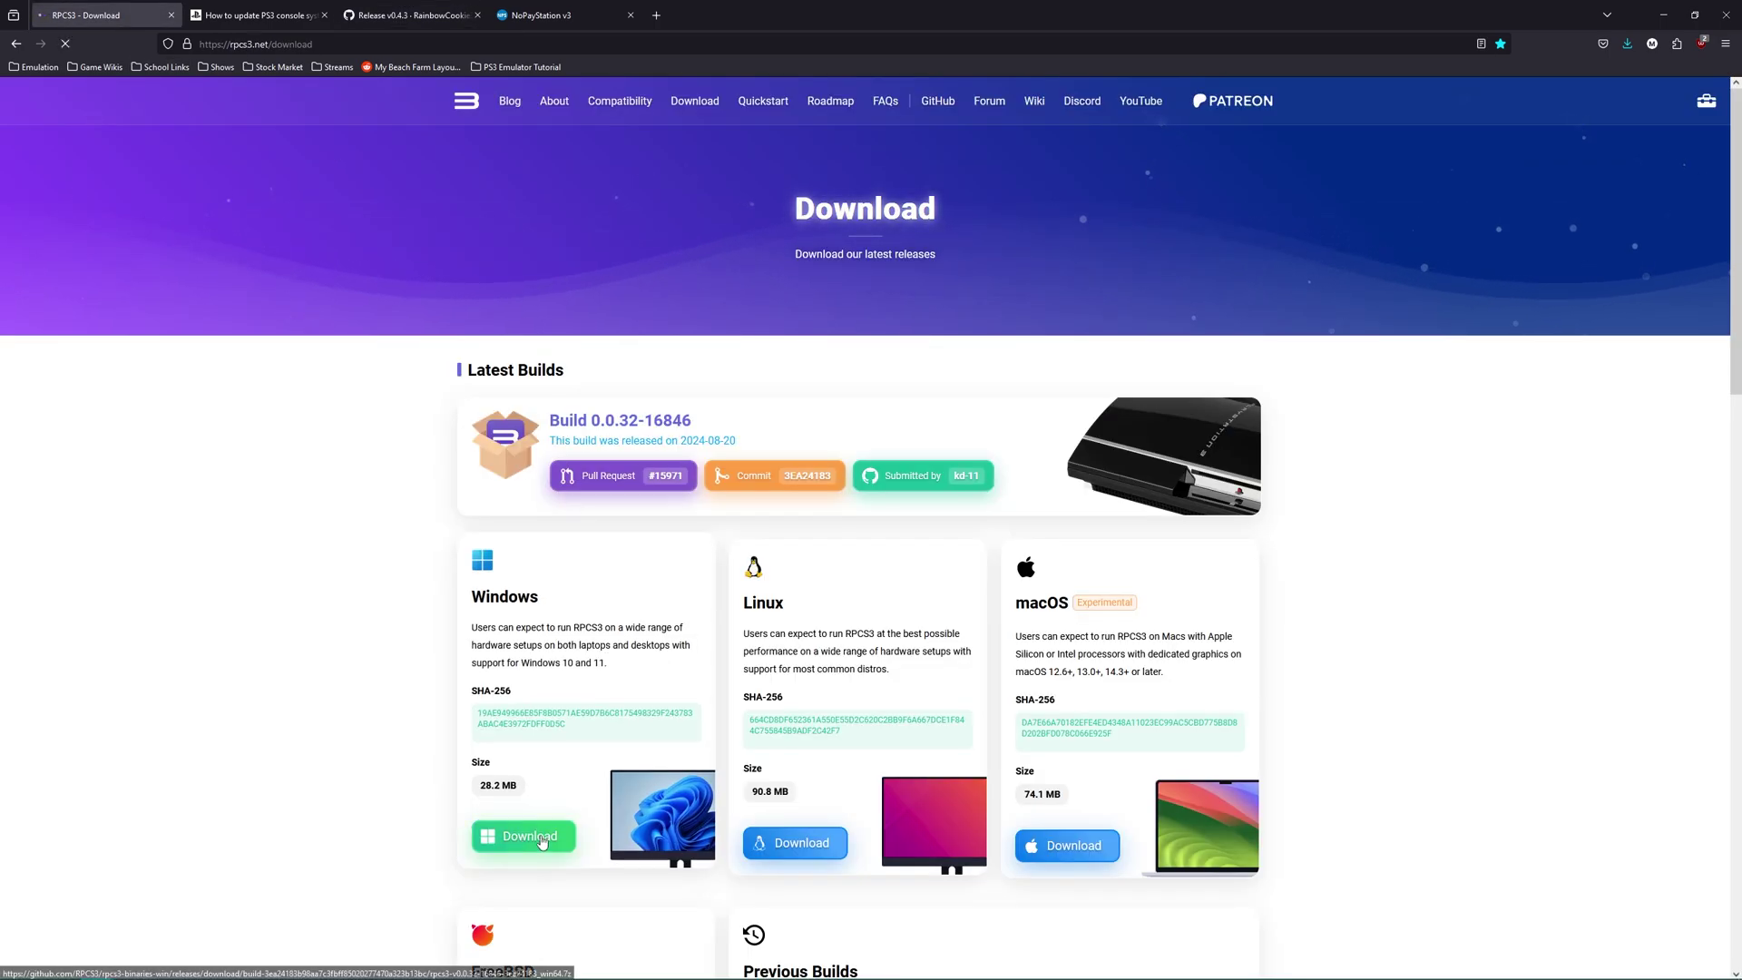
{"action": "left_click", "coordinate": [524, 839]}
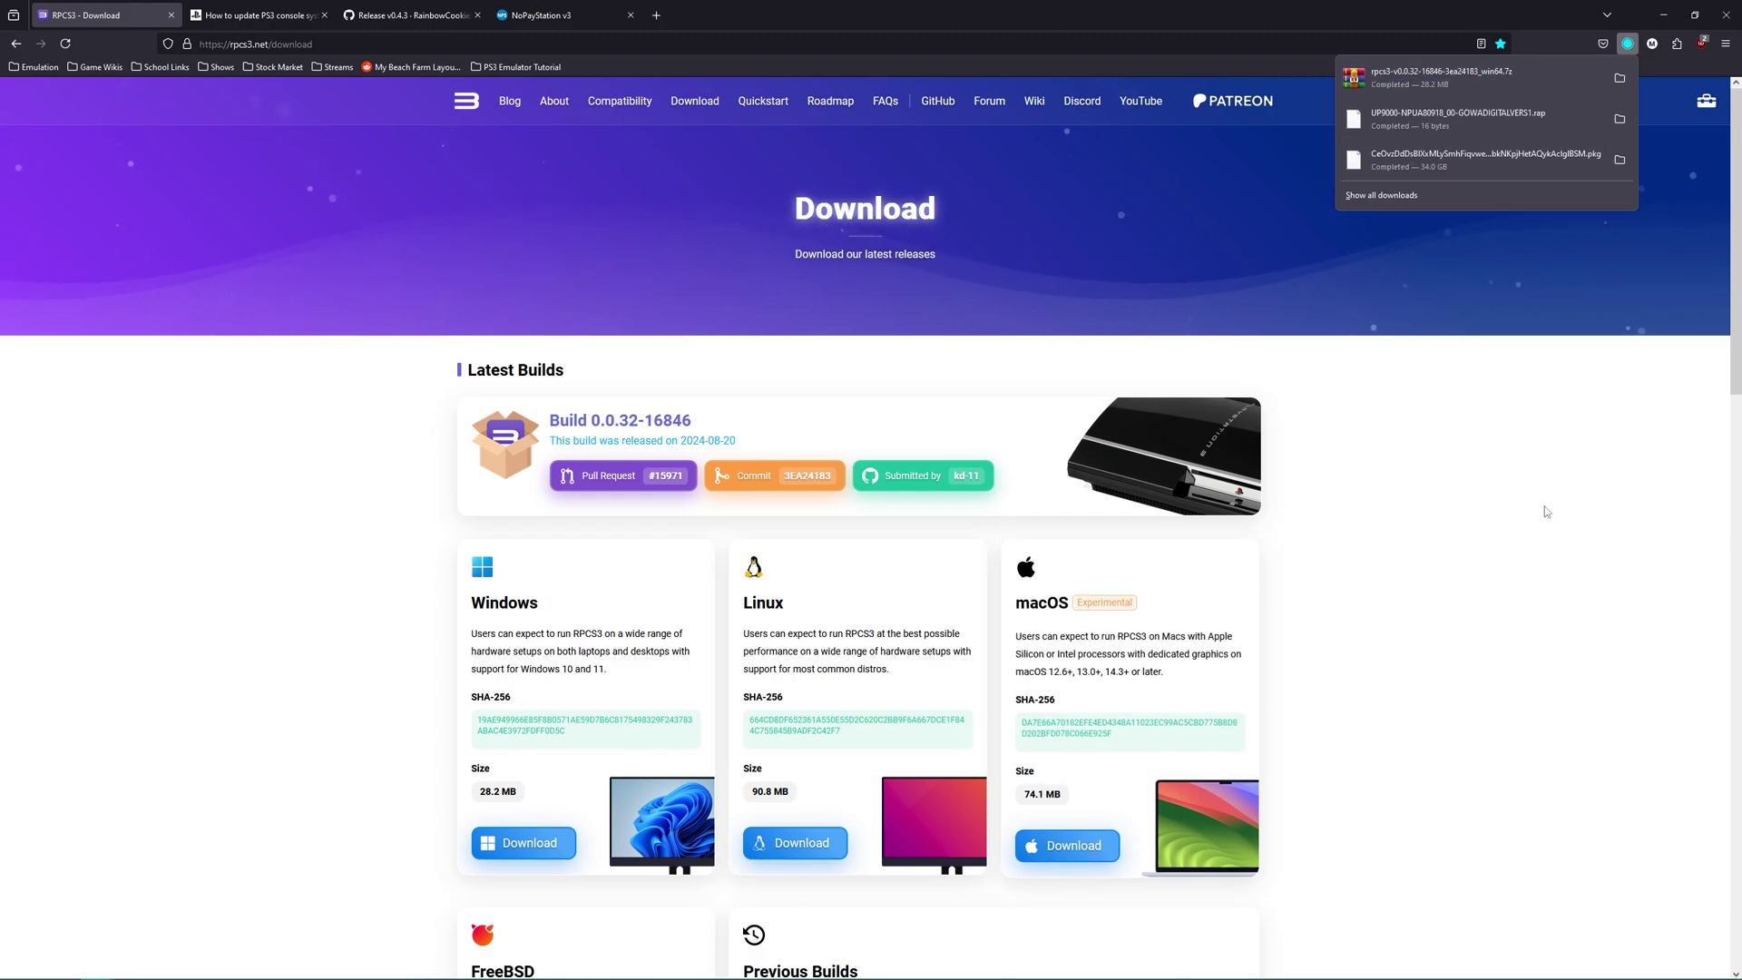
Download the PS3 4.91 update file PS3UPDAT.PUP, allowing the blocked download.
{"action": "left_click", "coordinate": [218, 18]}
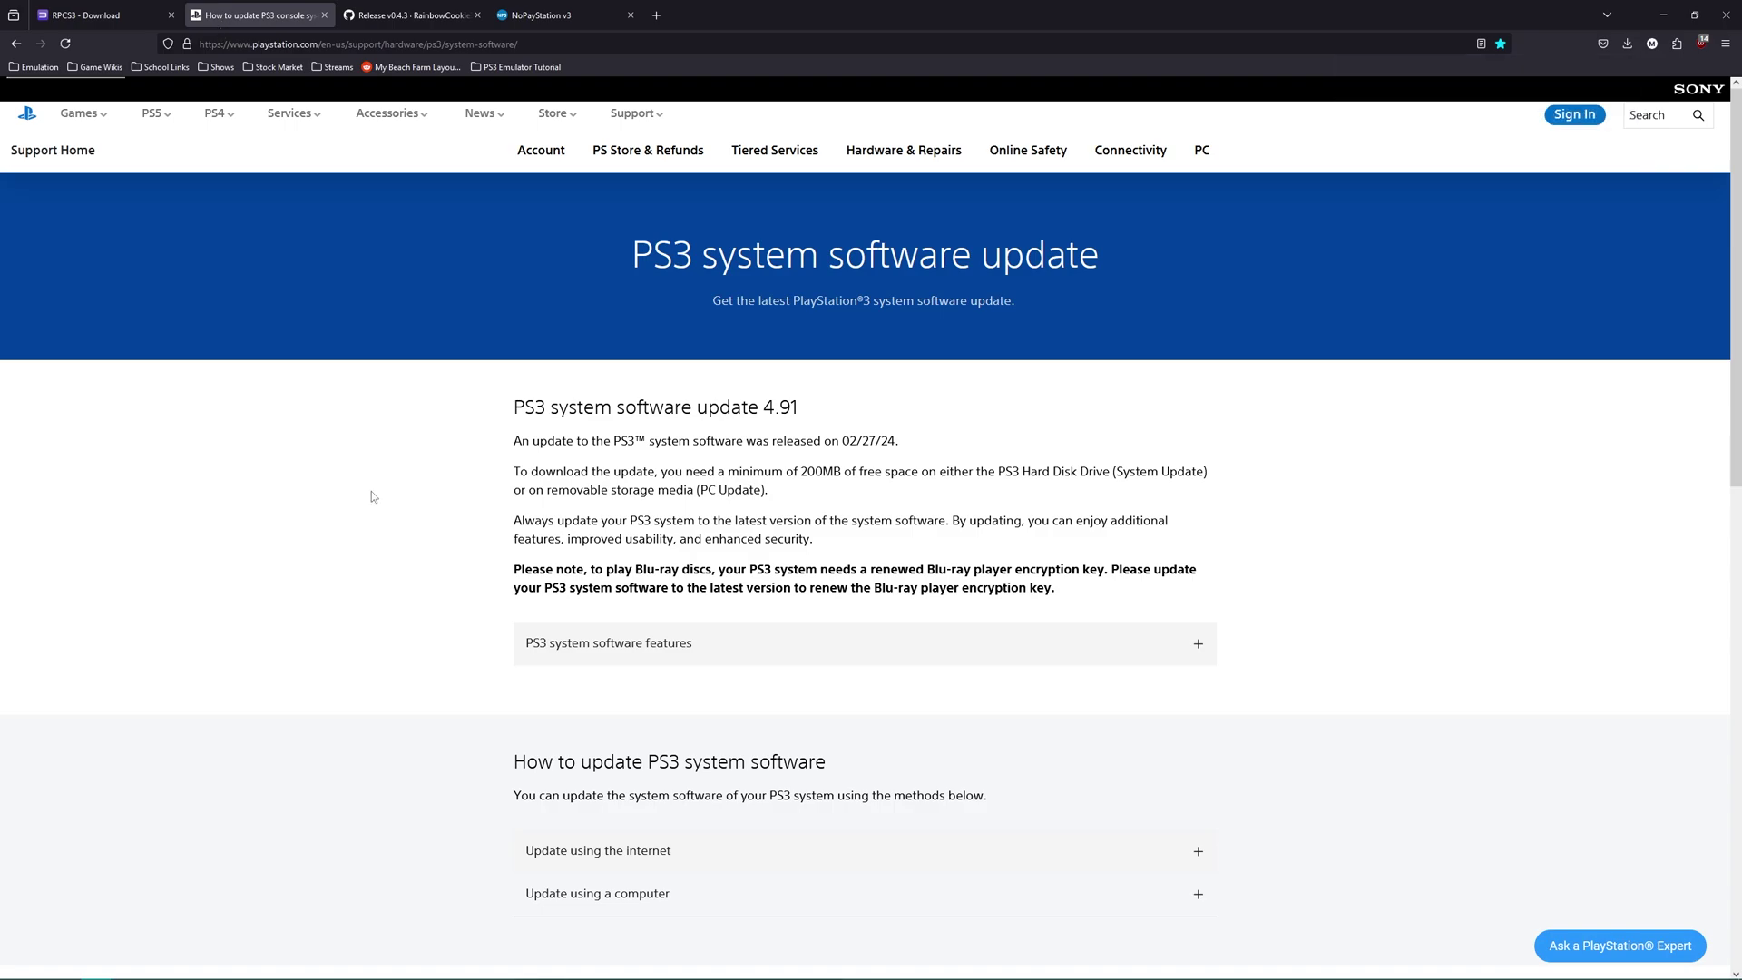
{"action": "scroll", "coordinate": [372, 494], "scroll_direction": "down", "scroll_amount": 5}
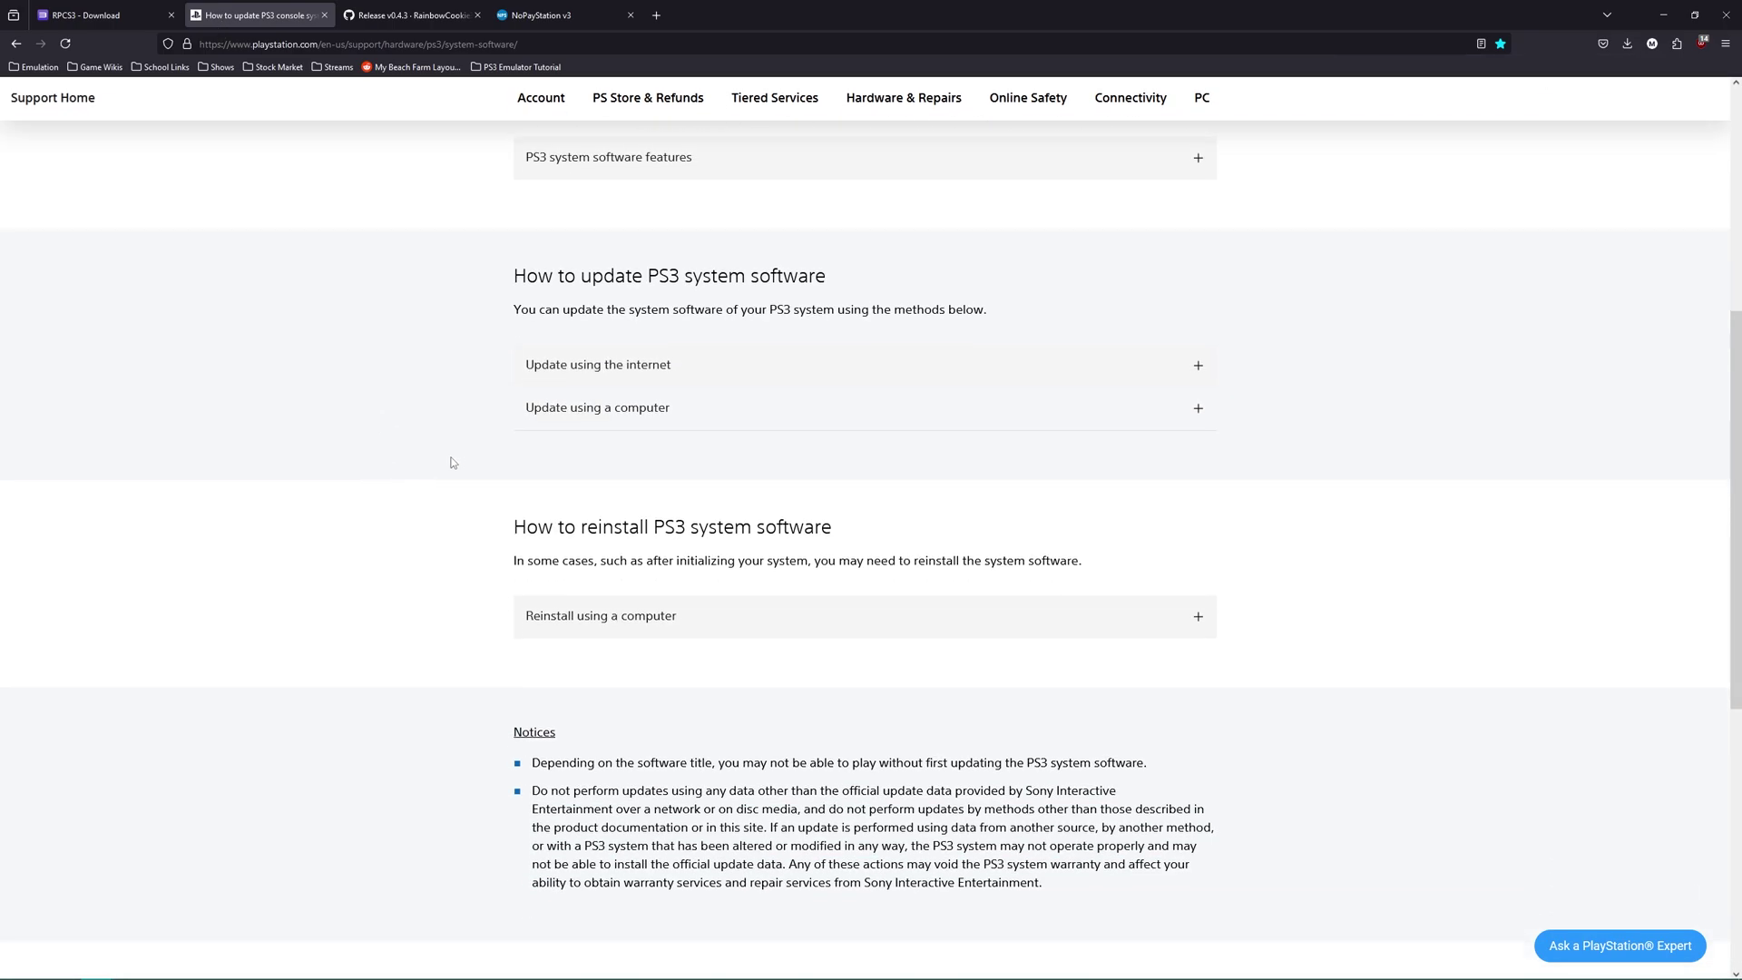
{"action": "left_click", "coordinate": [924, 425]}
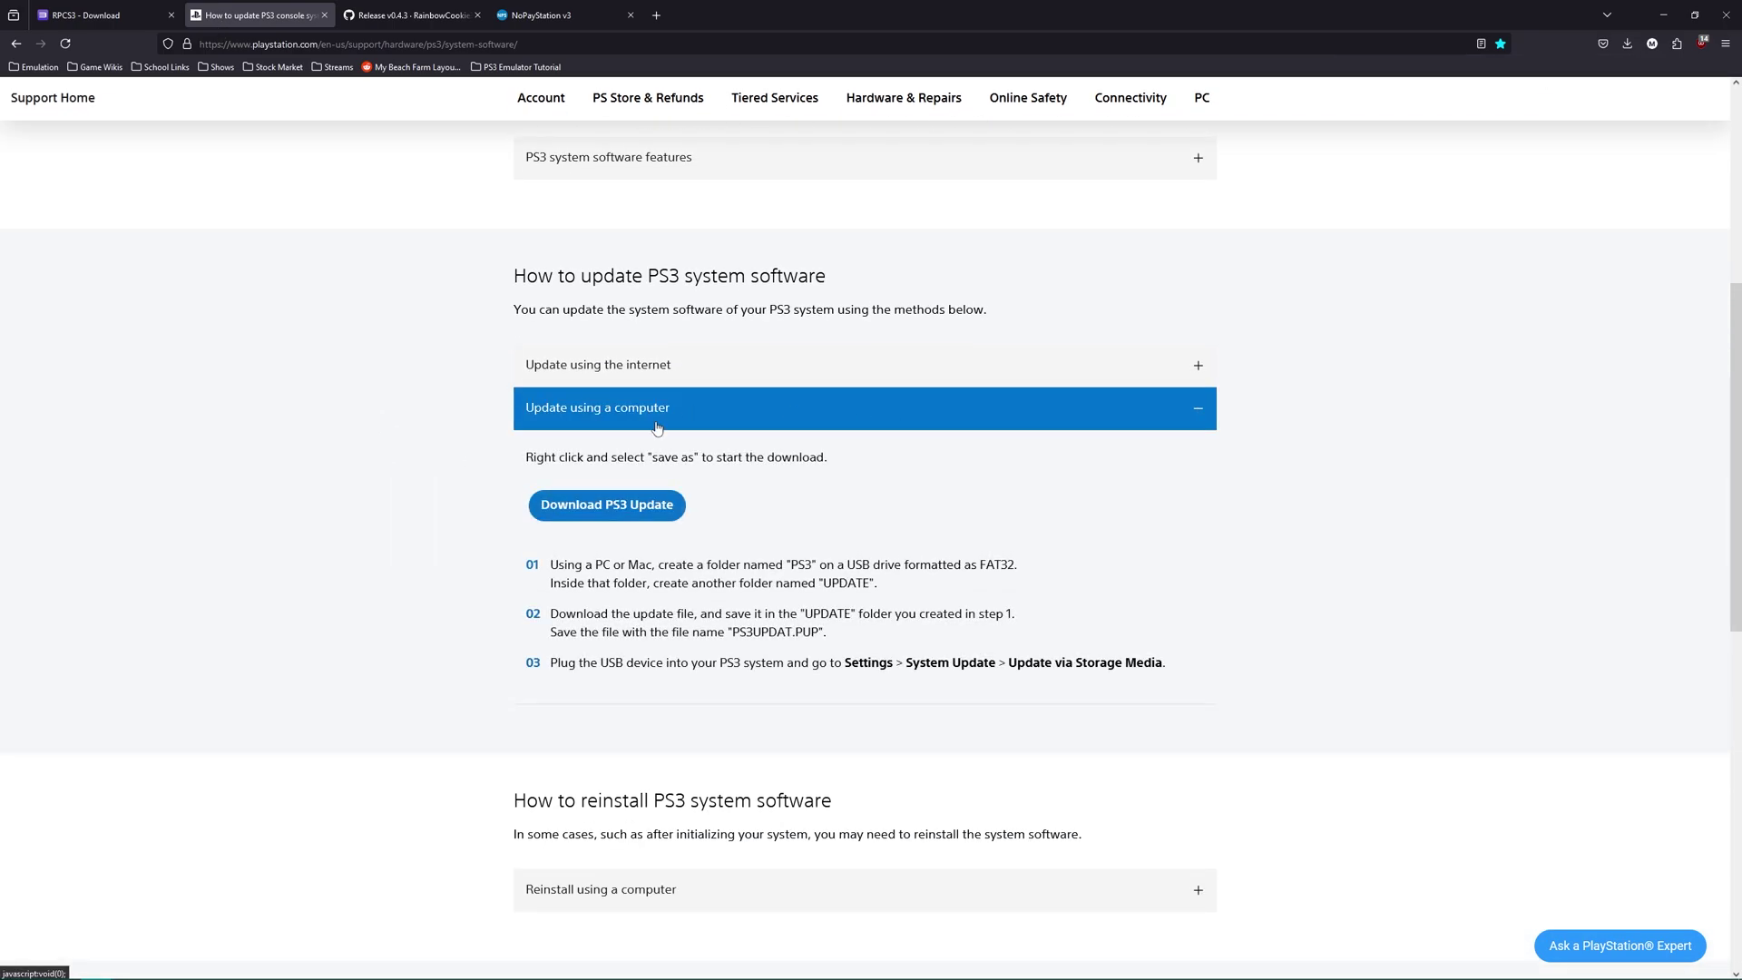
{"action": "left_click", "coordinate": [590, 507]}
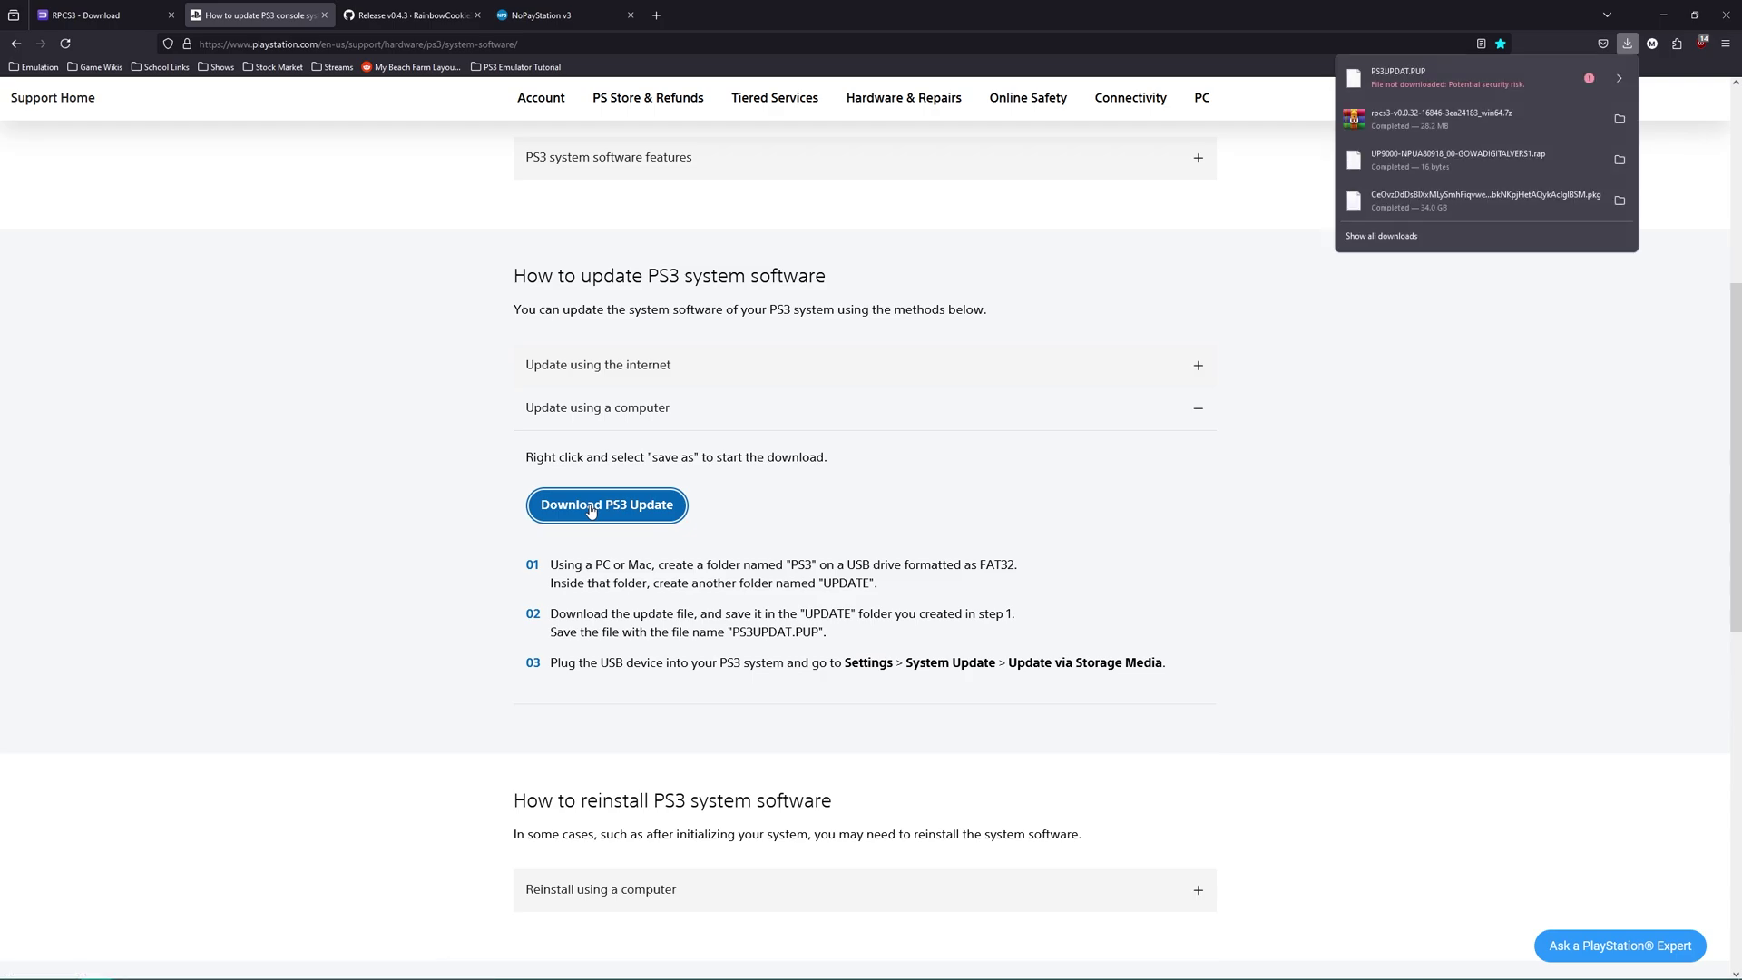
{"action": "left_click", "coordinate": [1617, 77]}
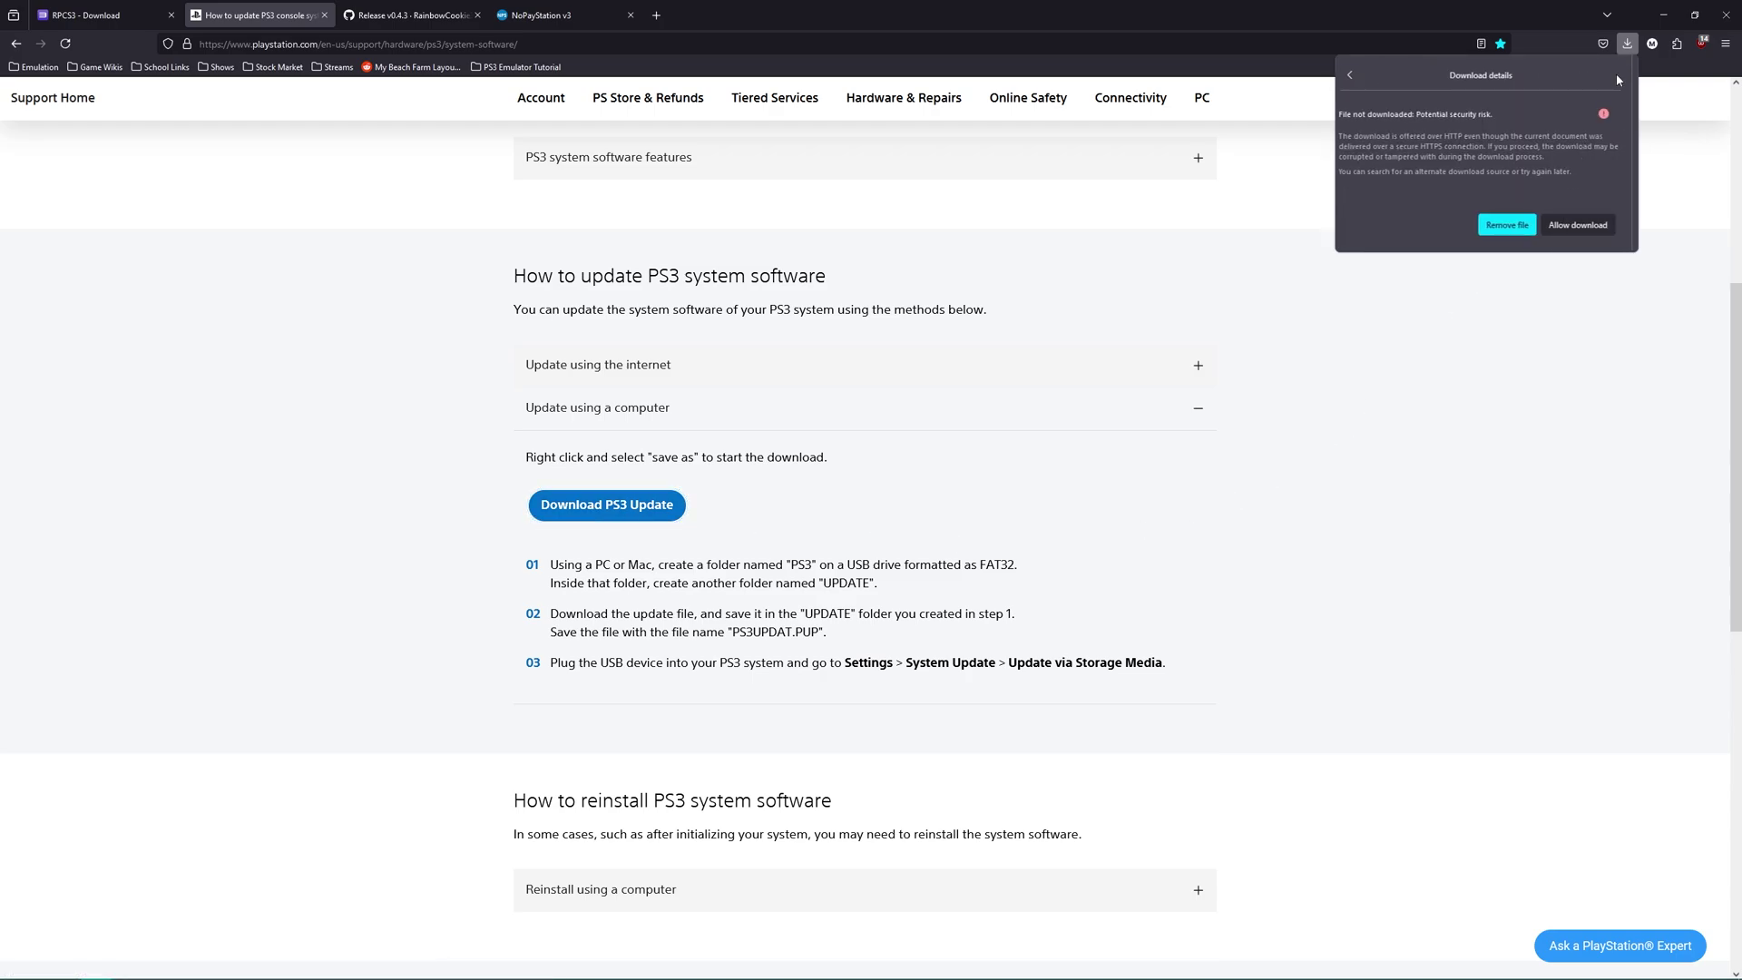
{"action": "left_click", "coordinate": [1585, 225]}
Get rusty-psn-egui-windows.zip from the rusty-psn release page, then close Firefox.
{"action": "left_click", "coordinate": [408, 15]}
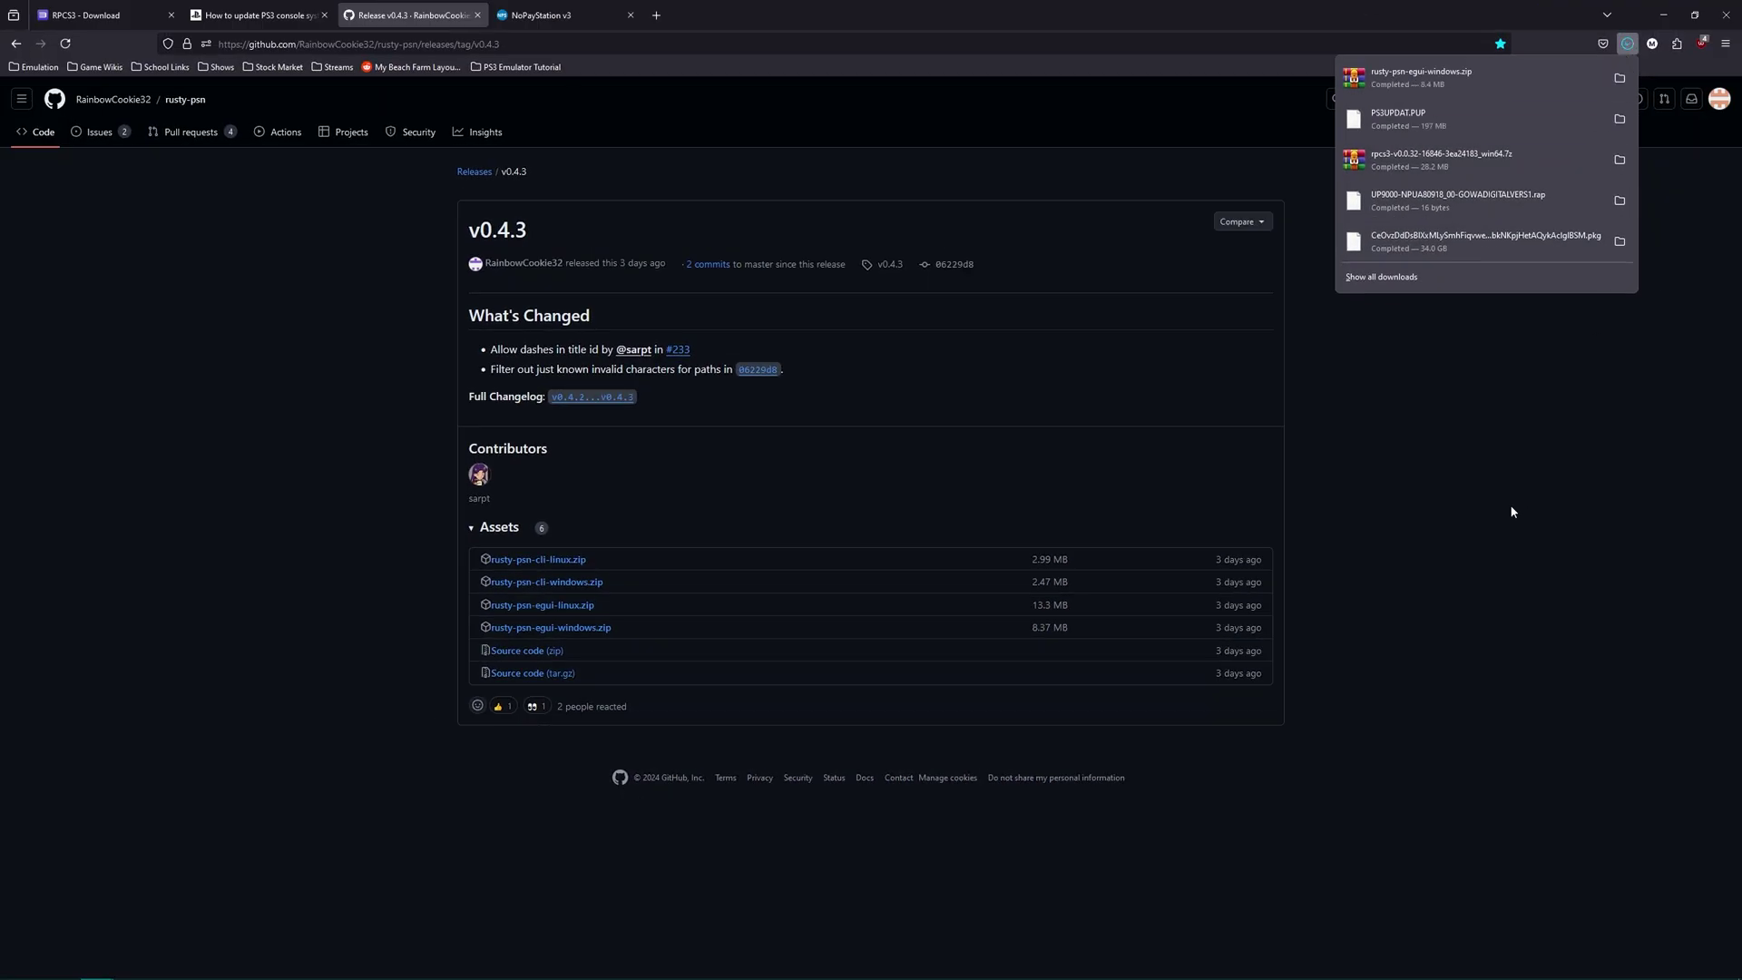
{"action": "left_click", "coordinate": [1513, 510]}
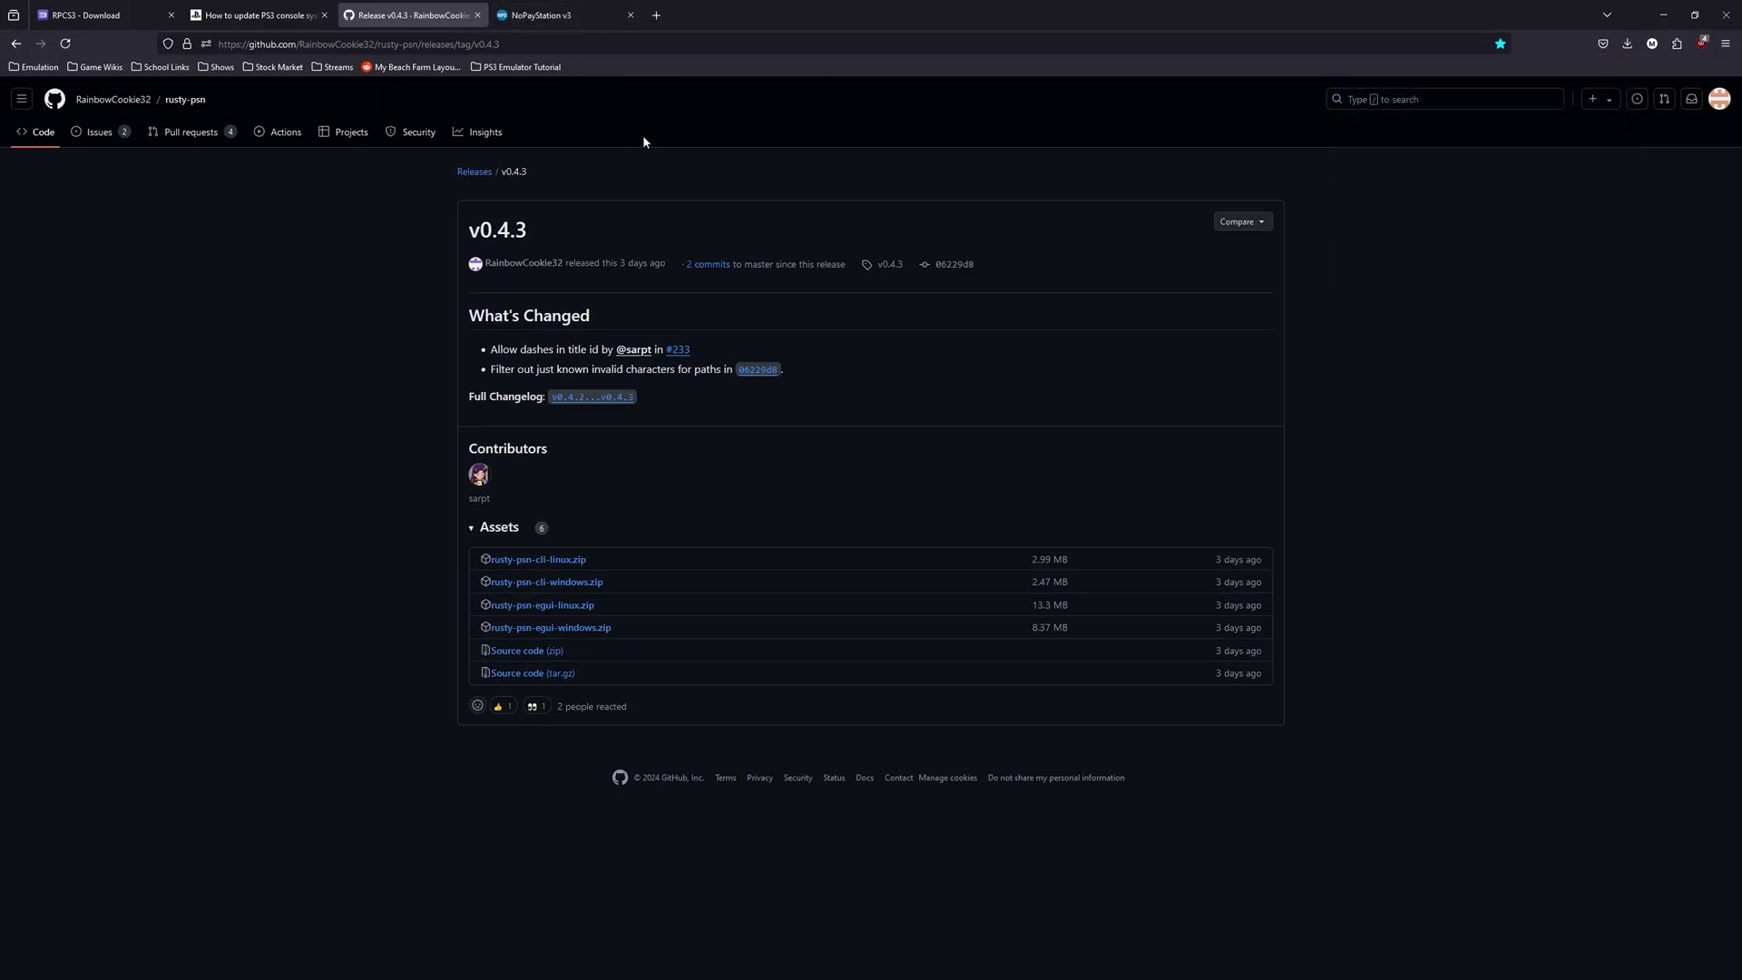
{"action": "left_click", "coordinate": [1725, 15]}
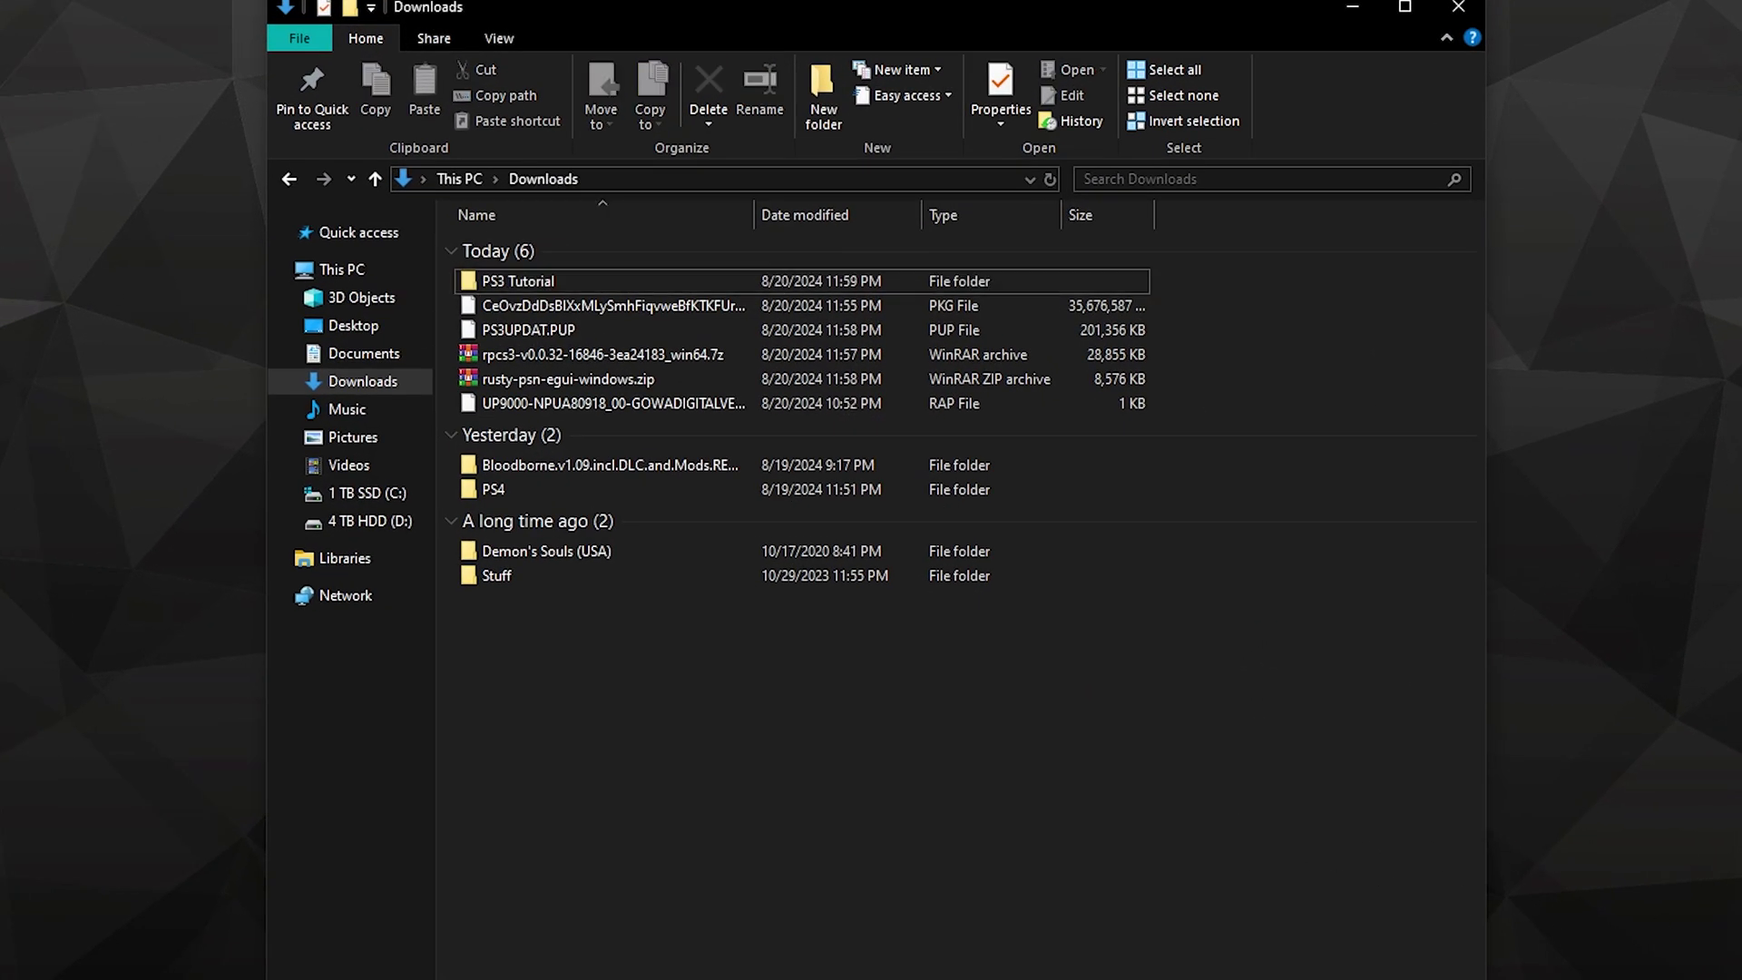
Move the RPCS3 .7z archive into PS3 Tutorial and extract it there.
{"action": "left_click_drag", "start_coordinate": [589, 355], "coordinate": [635, 282]}
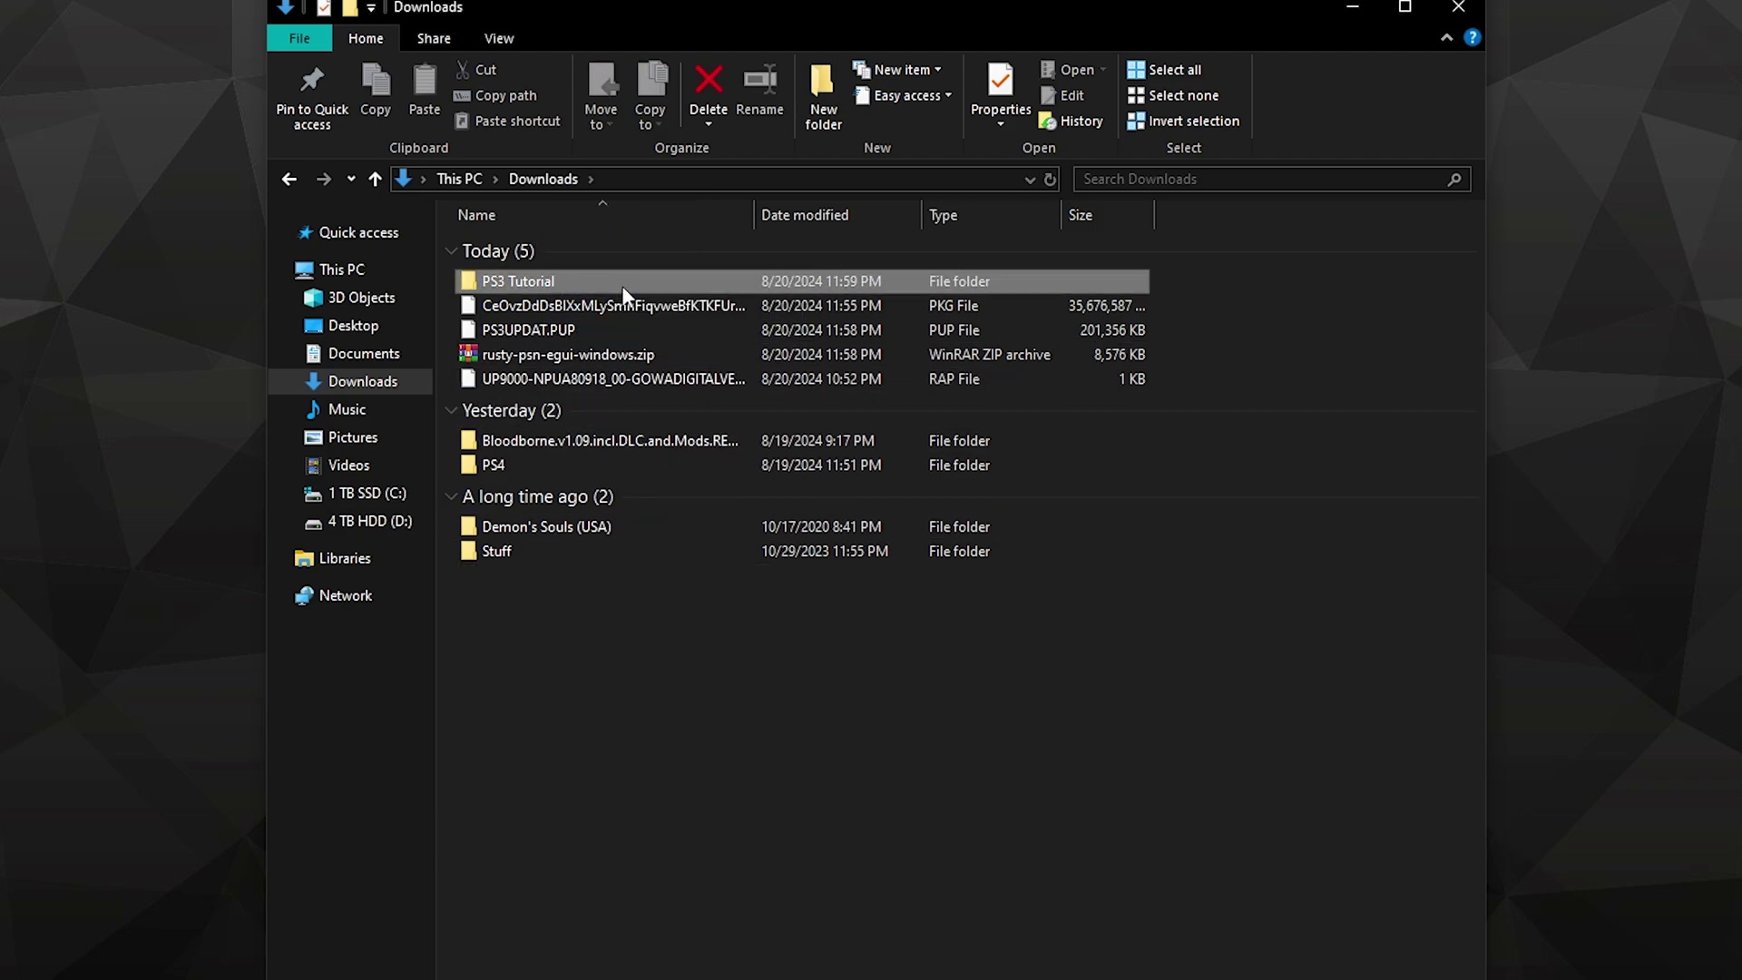
{"action": "double_click", "coordinate": [635, 282]}
{"action": "right_click", "coordinate": [577, 260]}
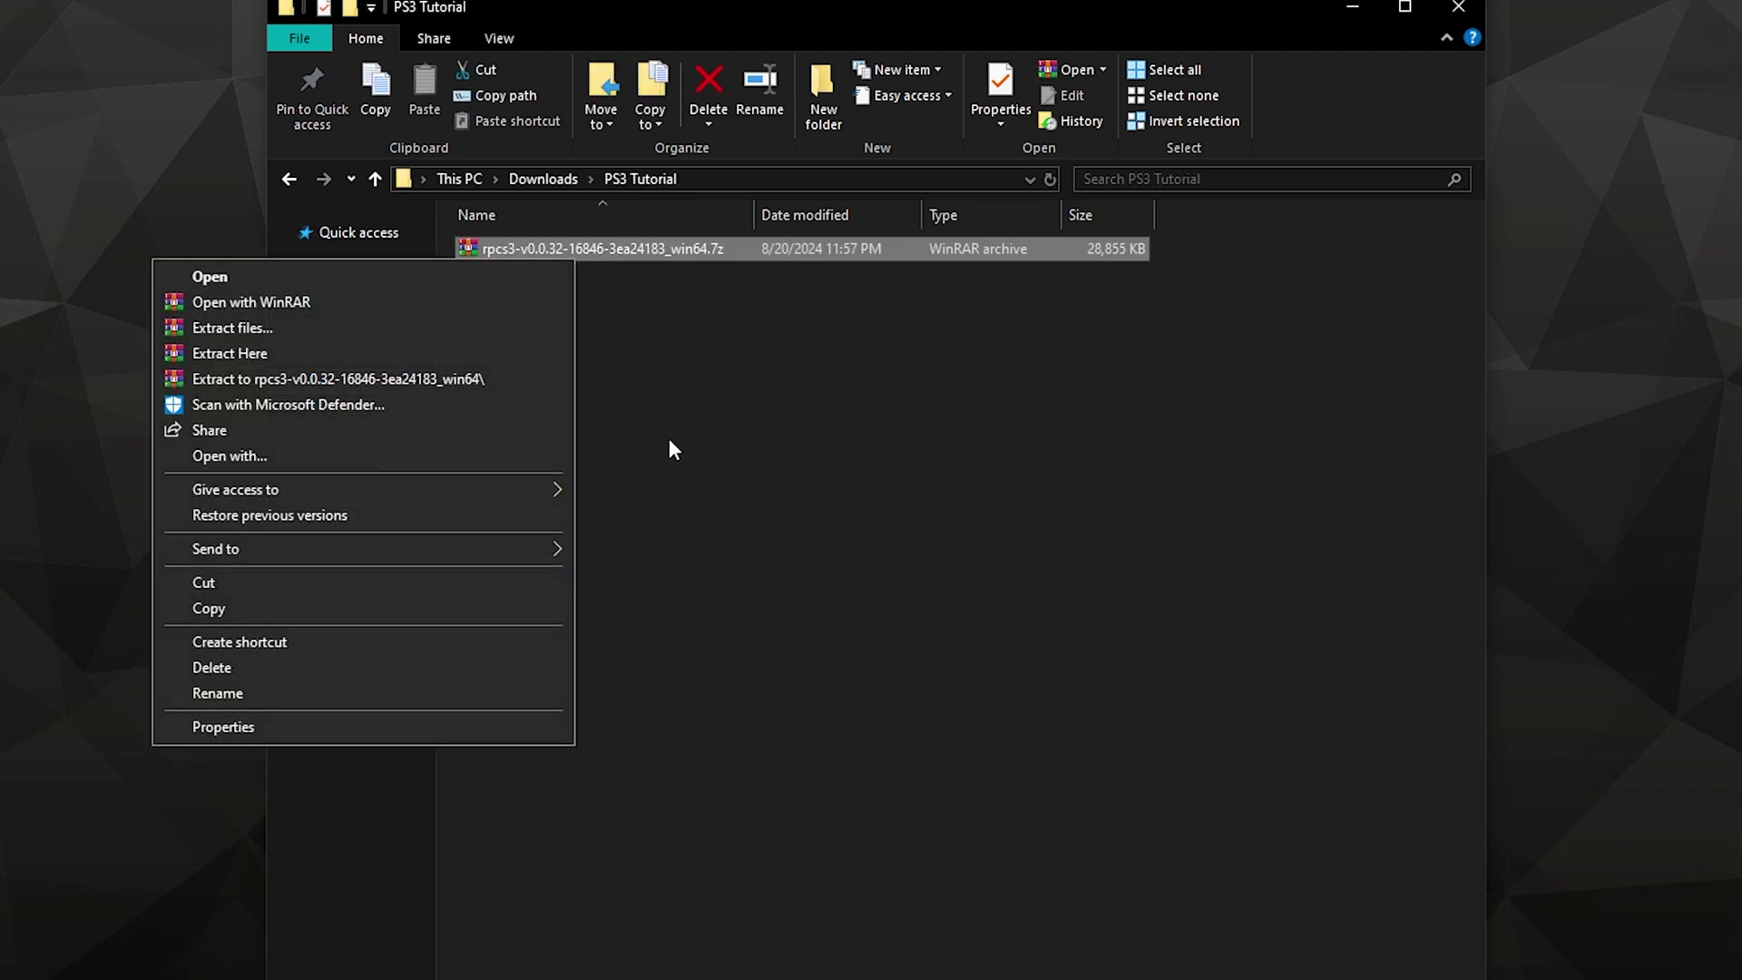
{"action": "left_click", "coordinate": [229, 353]}
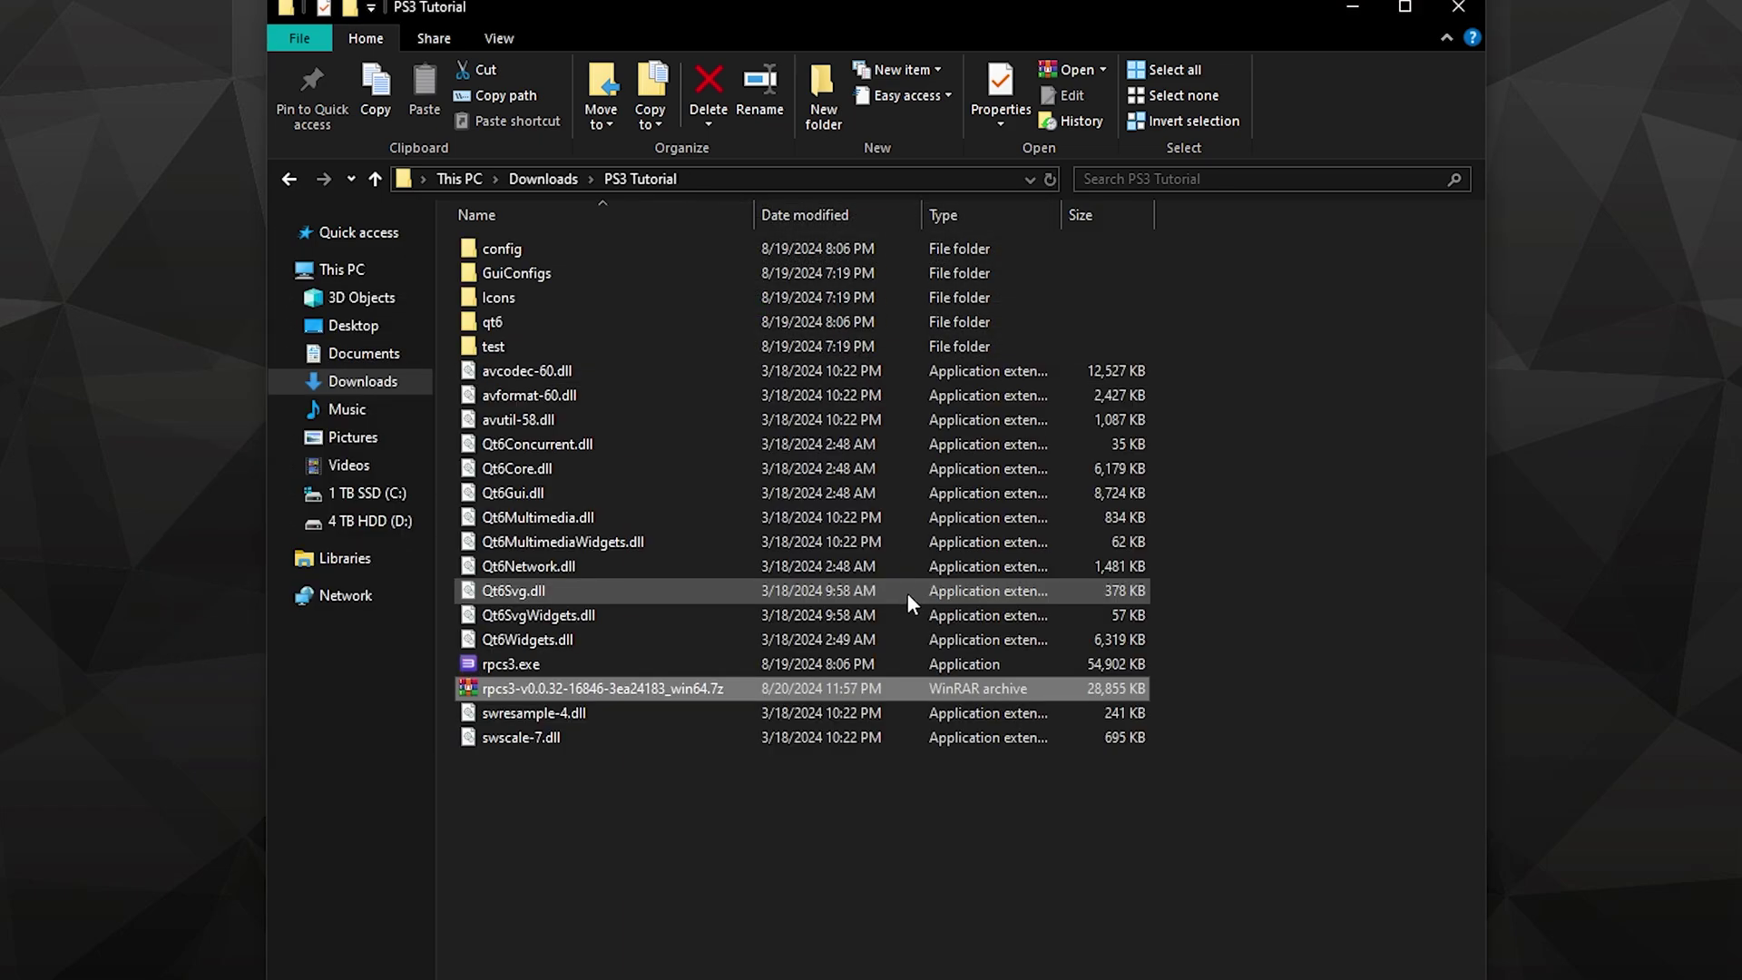
Delete the leftover RPCS3 archive and launch rpcs3.exe.
{"action": "right_click", "coordinate": [726, 687]}
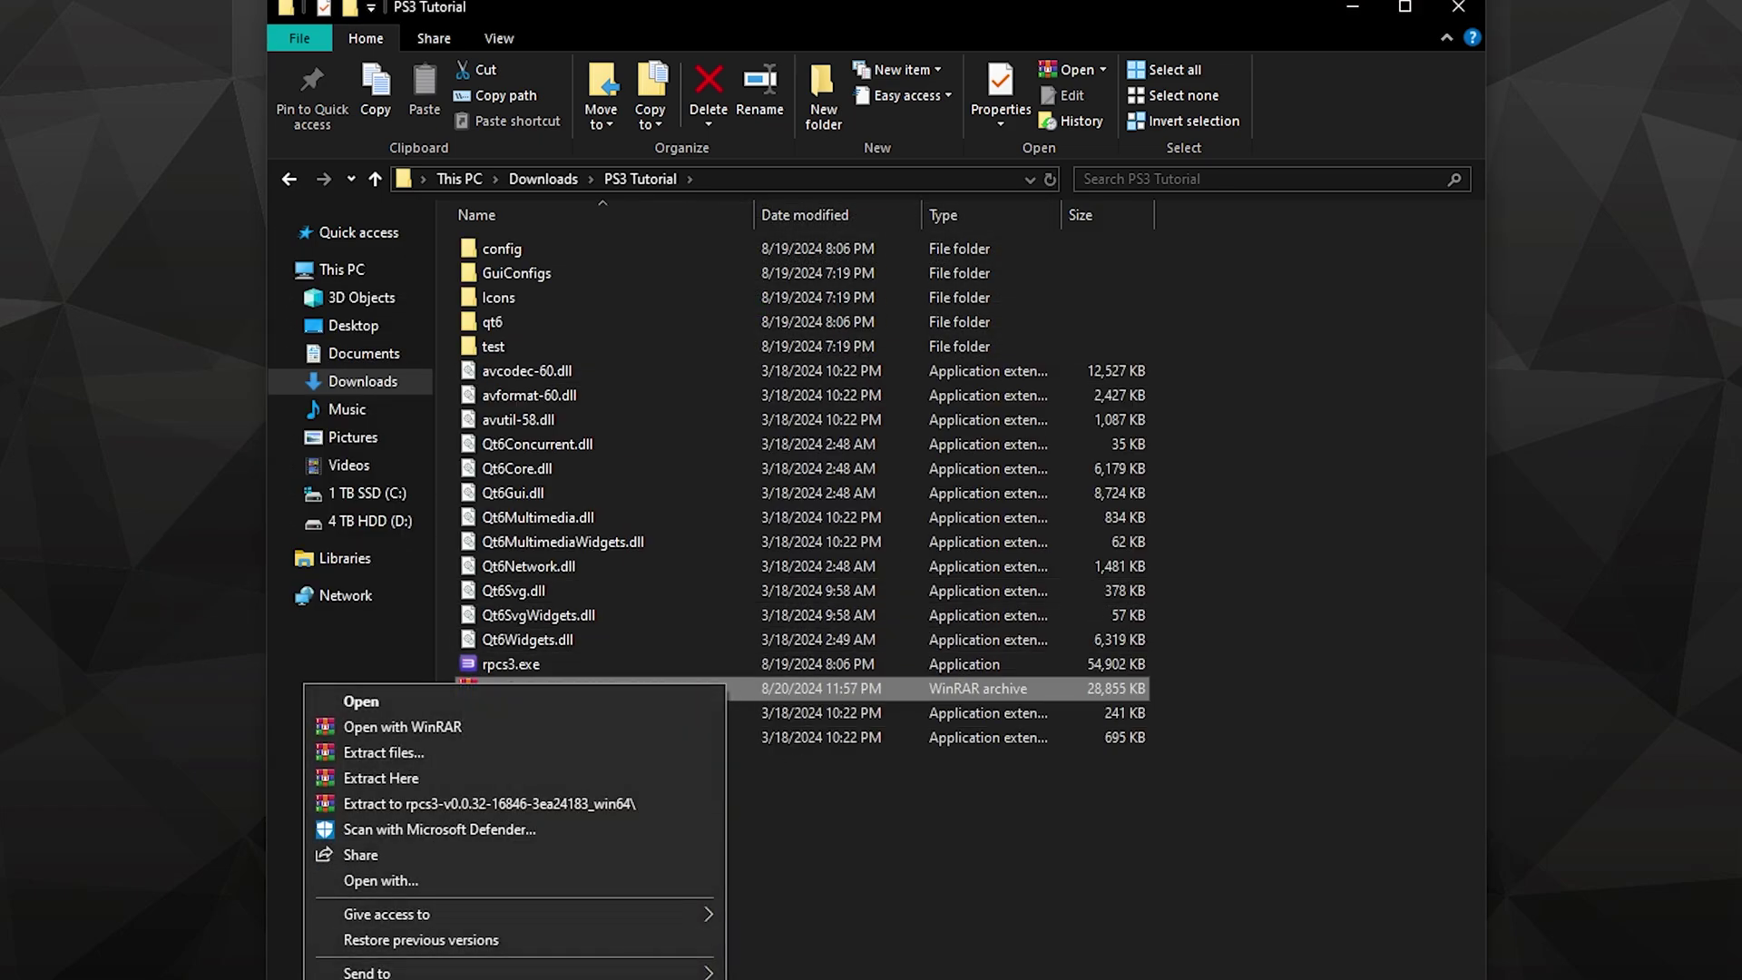
{"action": "key", "text": "Delete"}
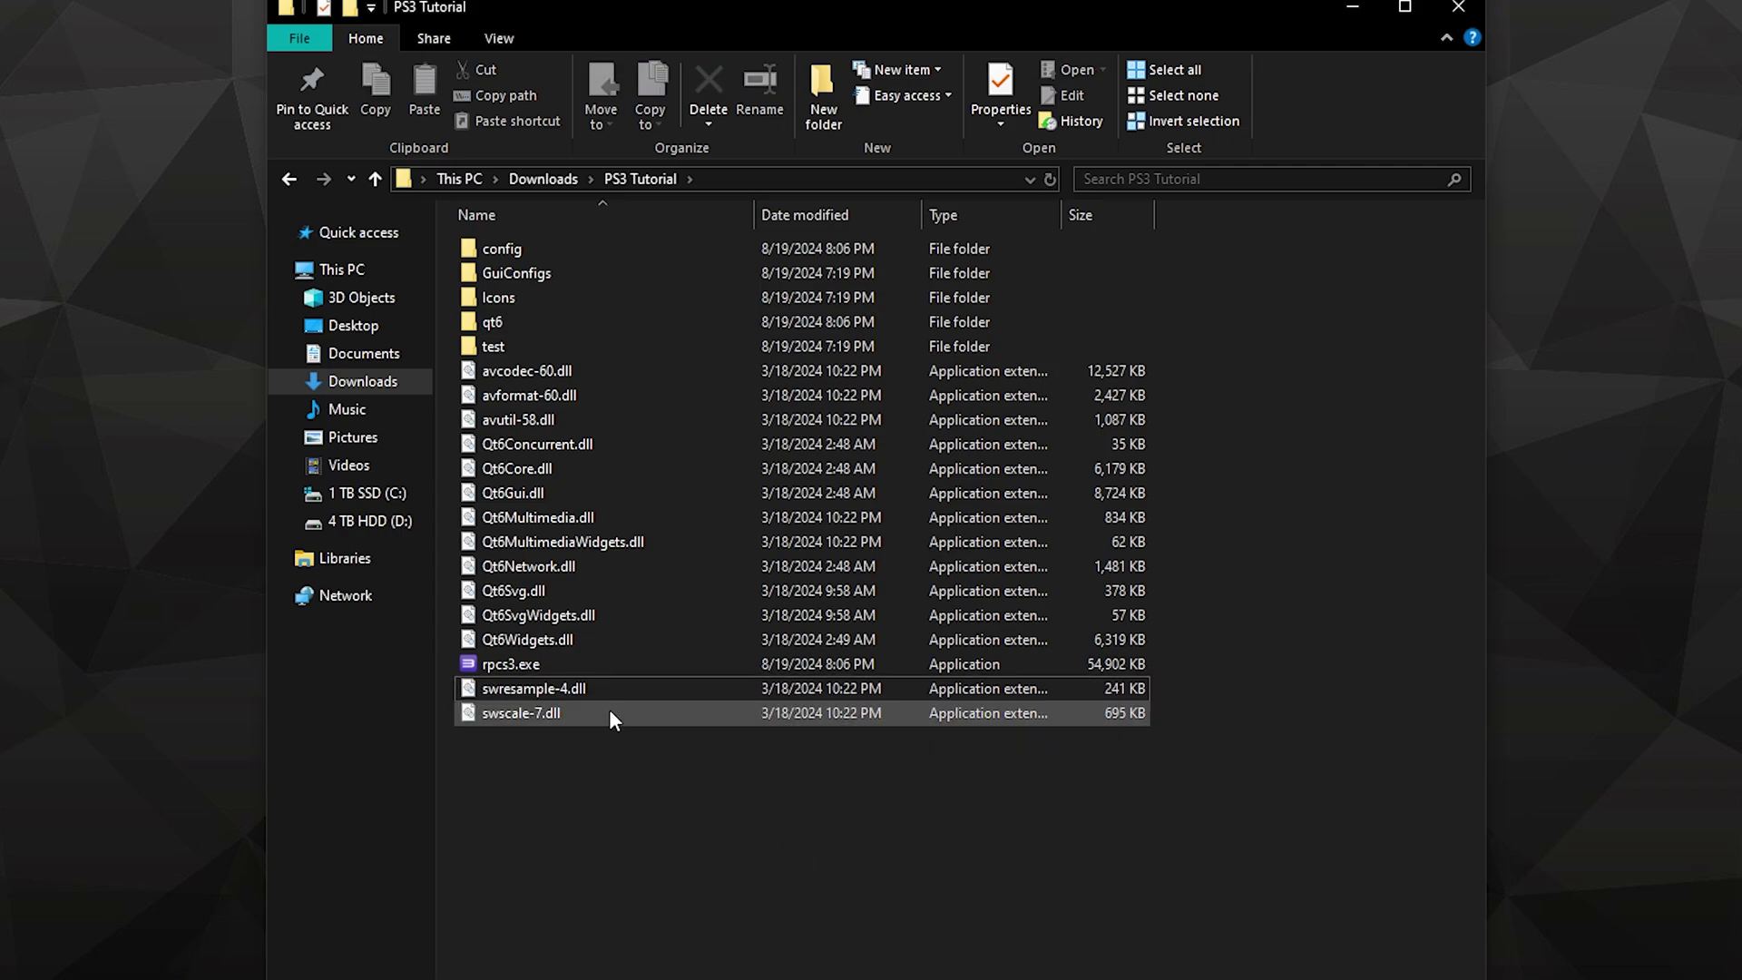
{"action": "double_click", "coordinate": [544, 667]}
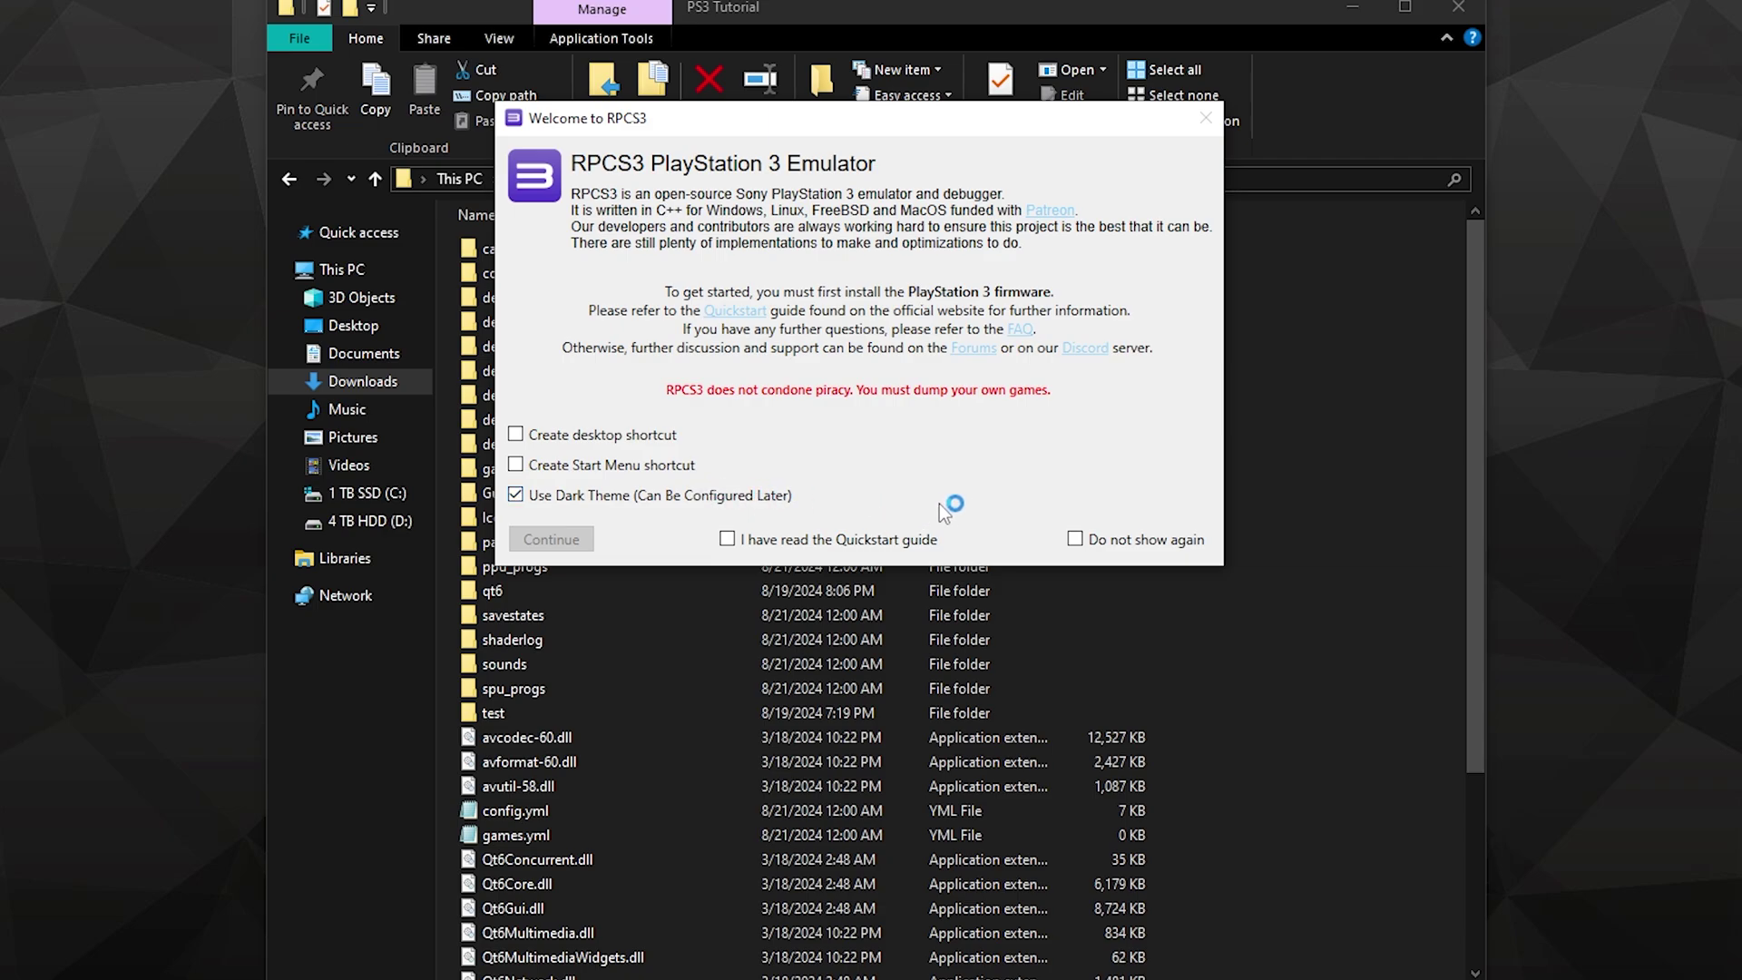
Confirm the Quickstart guide, then install firmware 4.91 from Downloads\PS3UPDAT.PUP.
{"action": "left_click", "coordinate": [848, 539]}
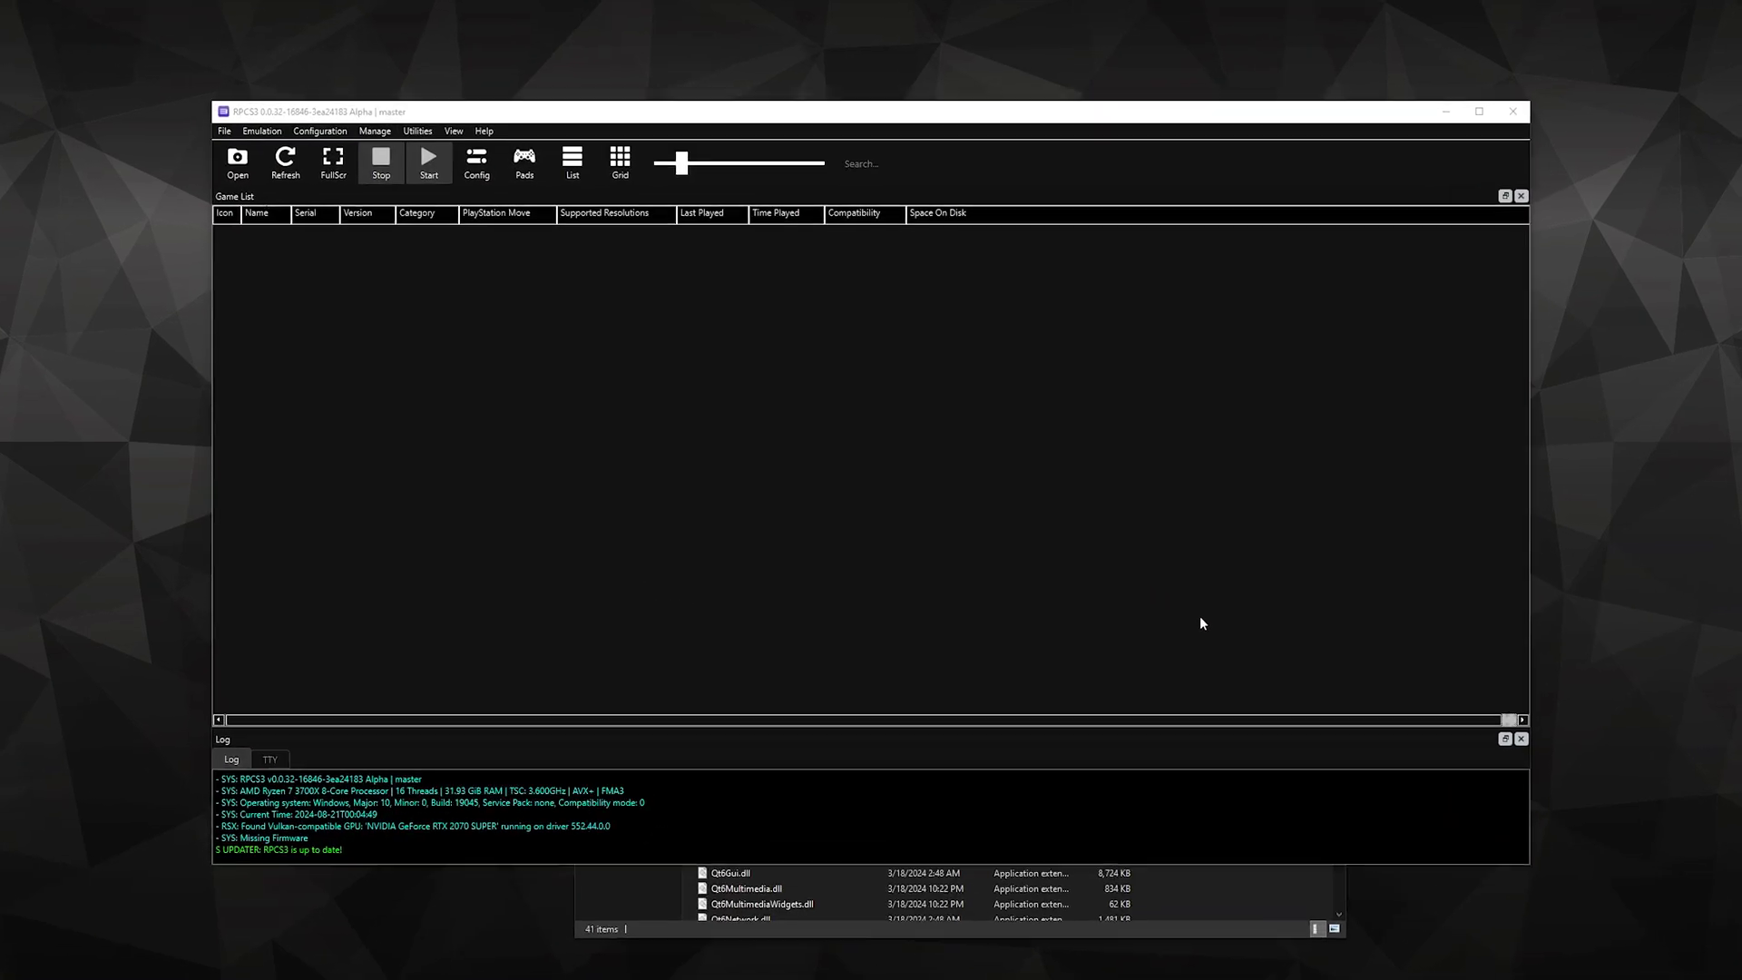
{"action": "left_click", "coordinate": [57, 52]}
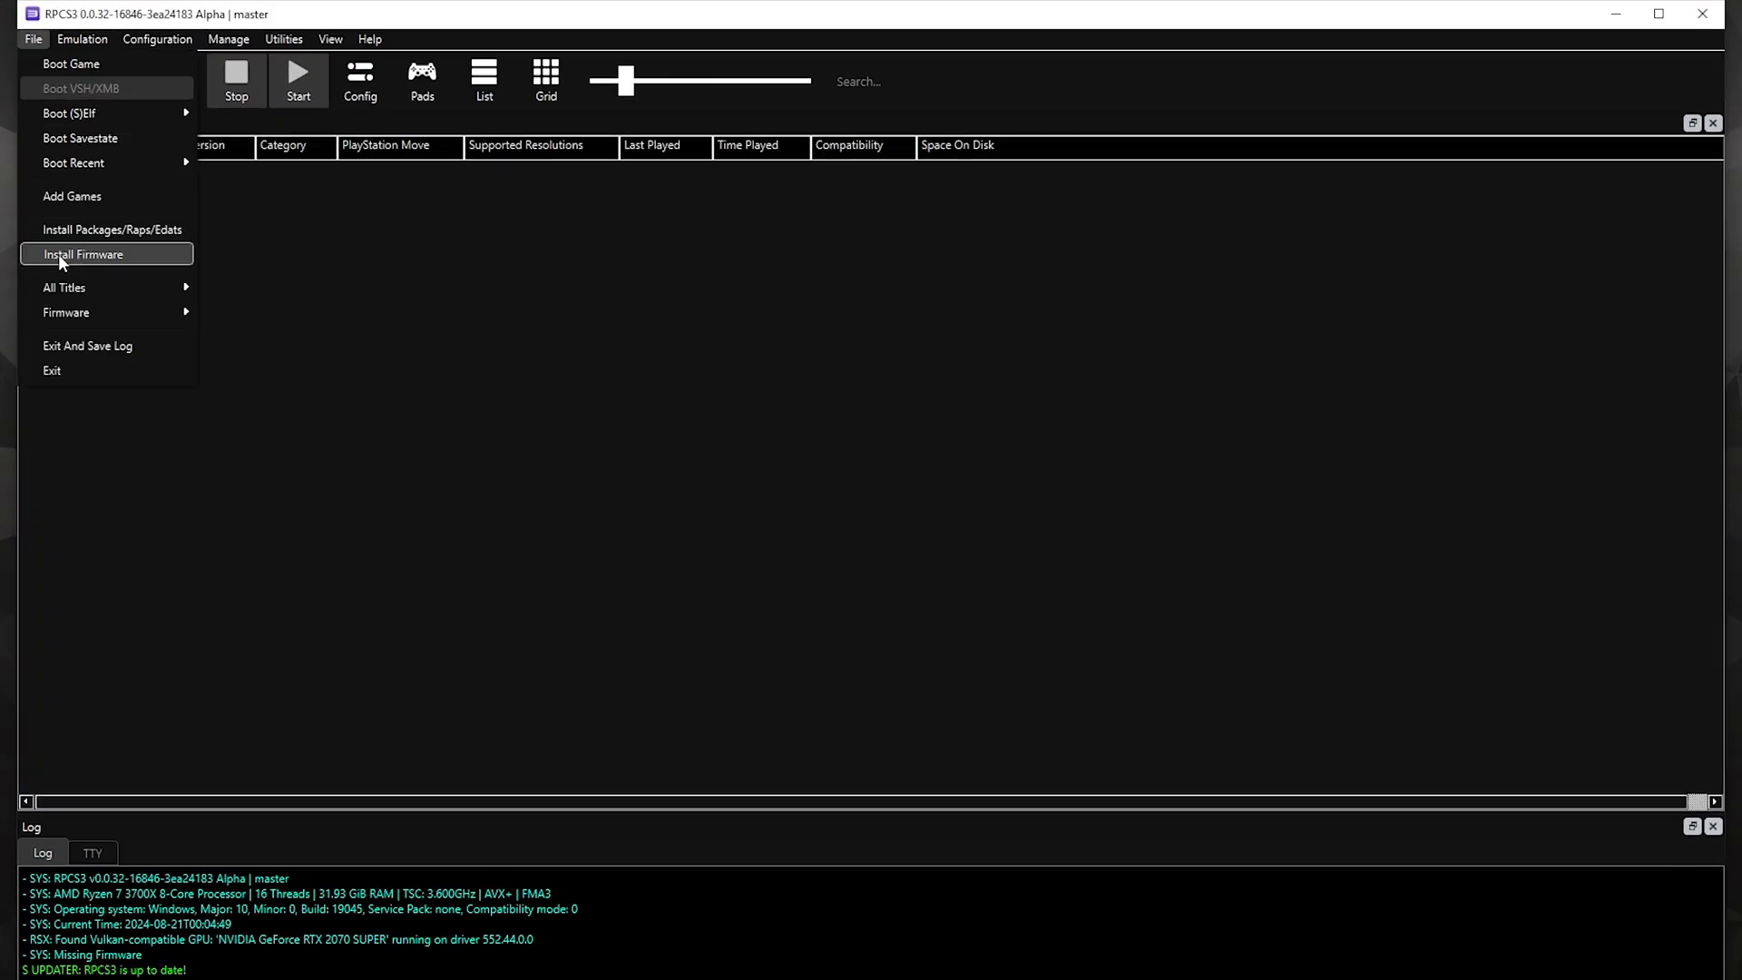
{"action": "left_click", "coordinate": [90, 258]}
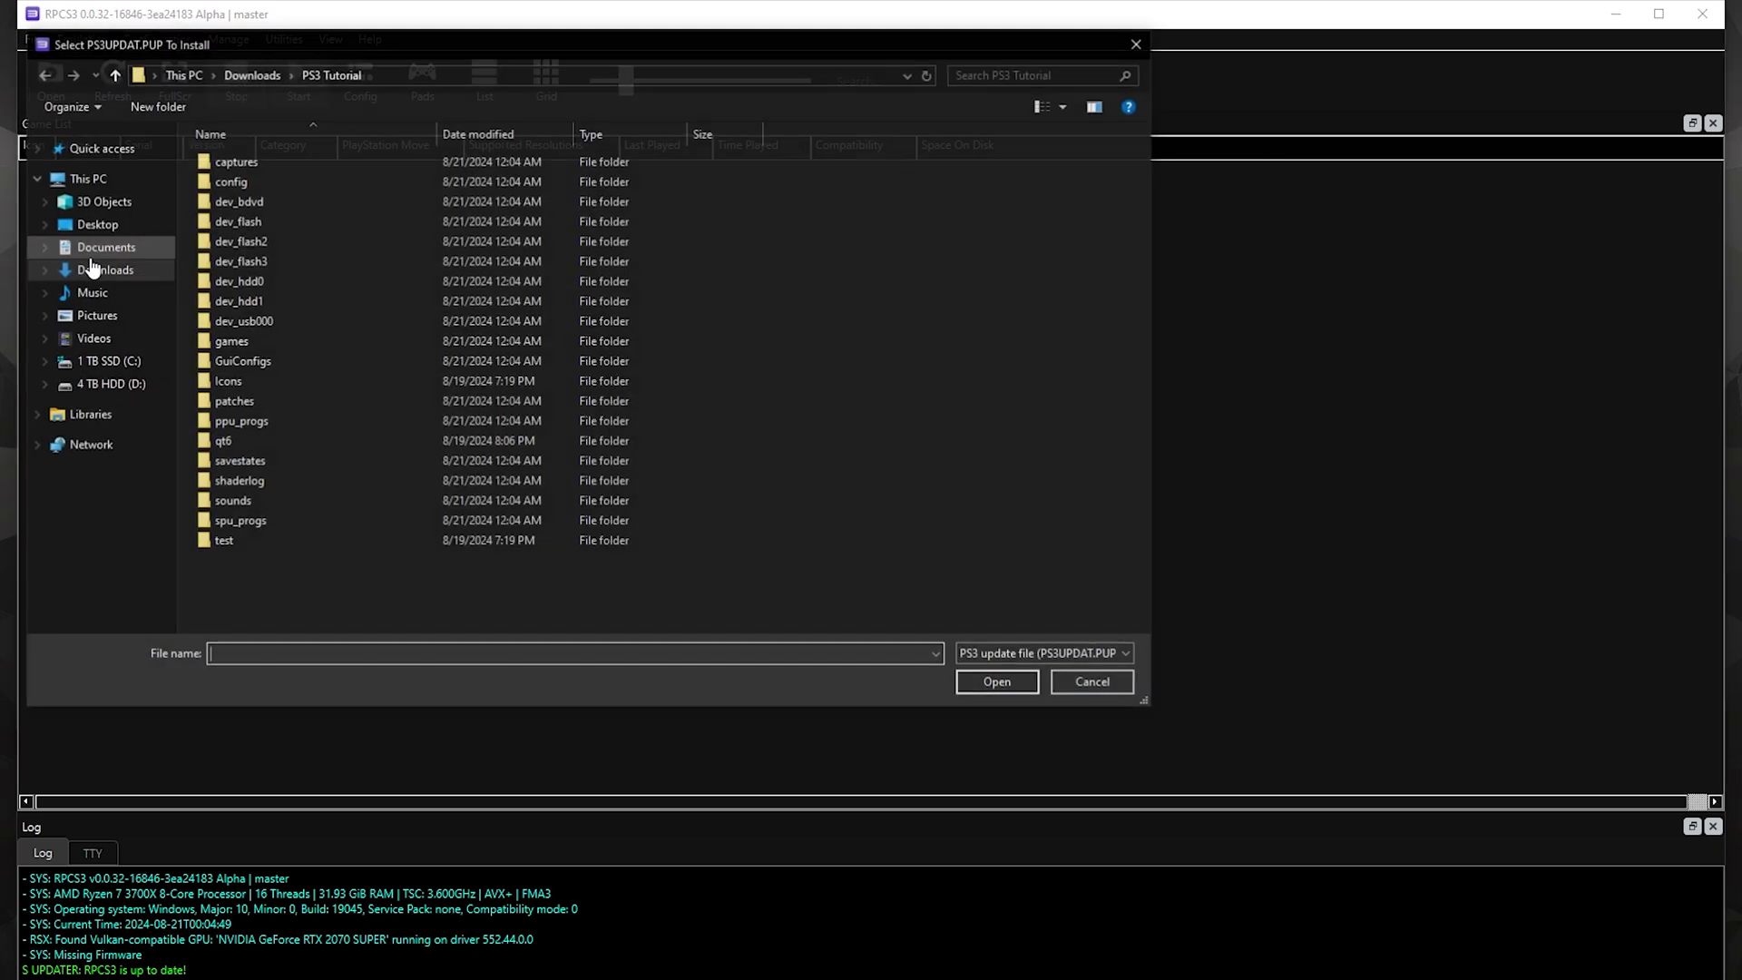
{"action": "left_click", "coordinate": [92, 268]}
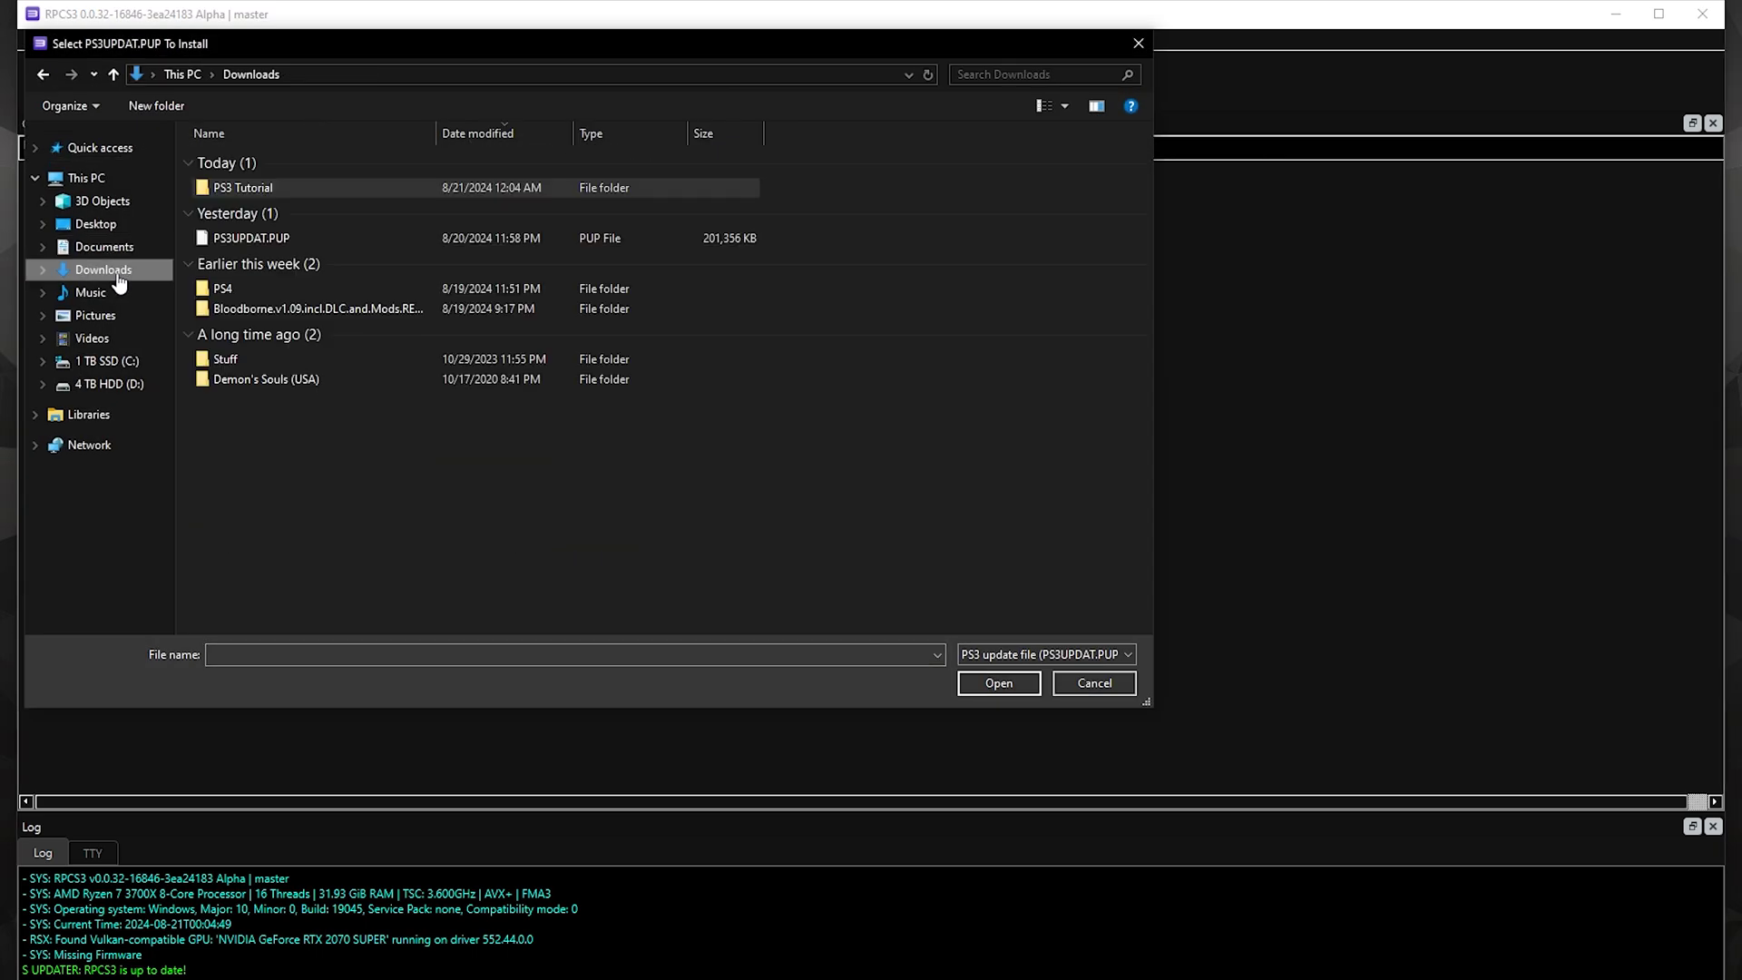
{"action": "double_click", "coordinate": [242, 240]}
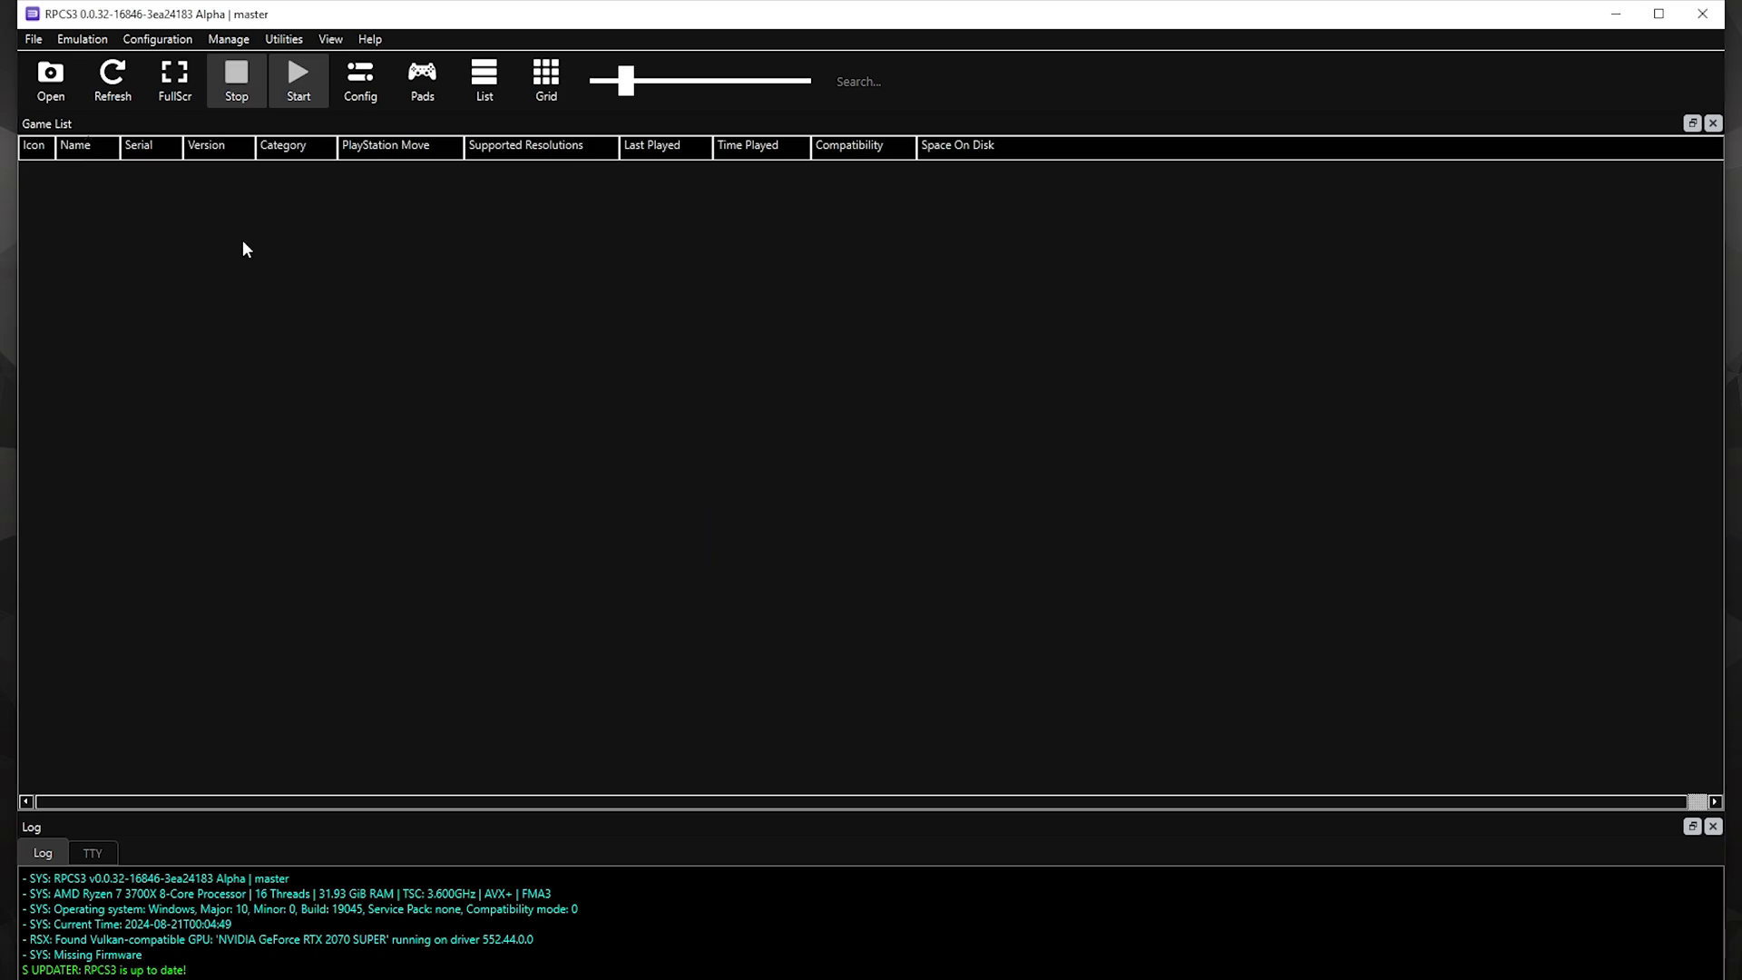
{"action": "left_click", "coordinate": [991, 531]}
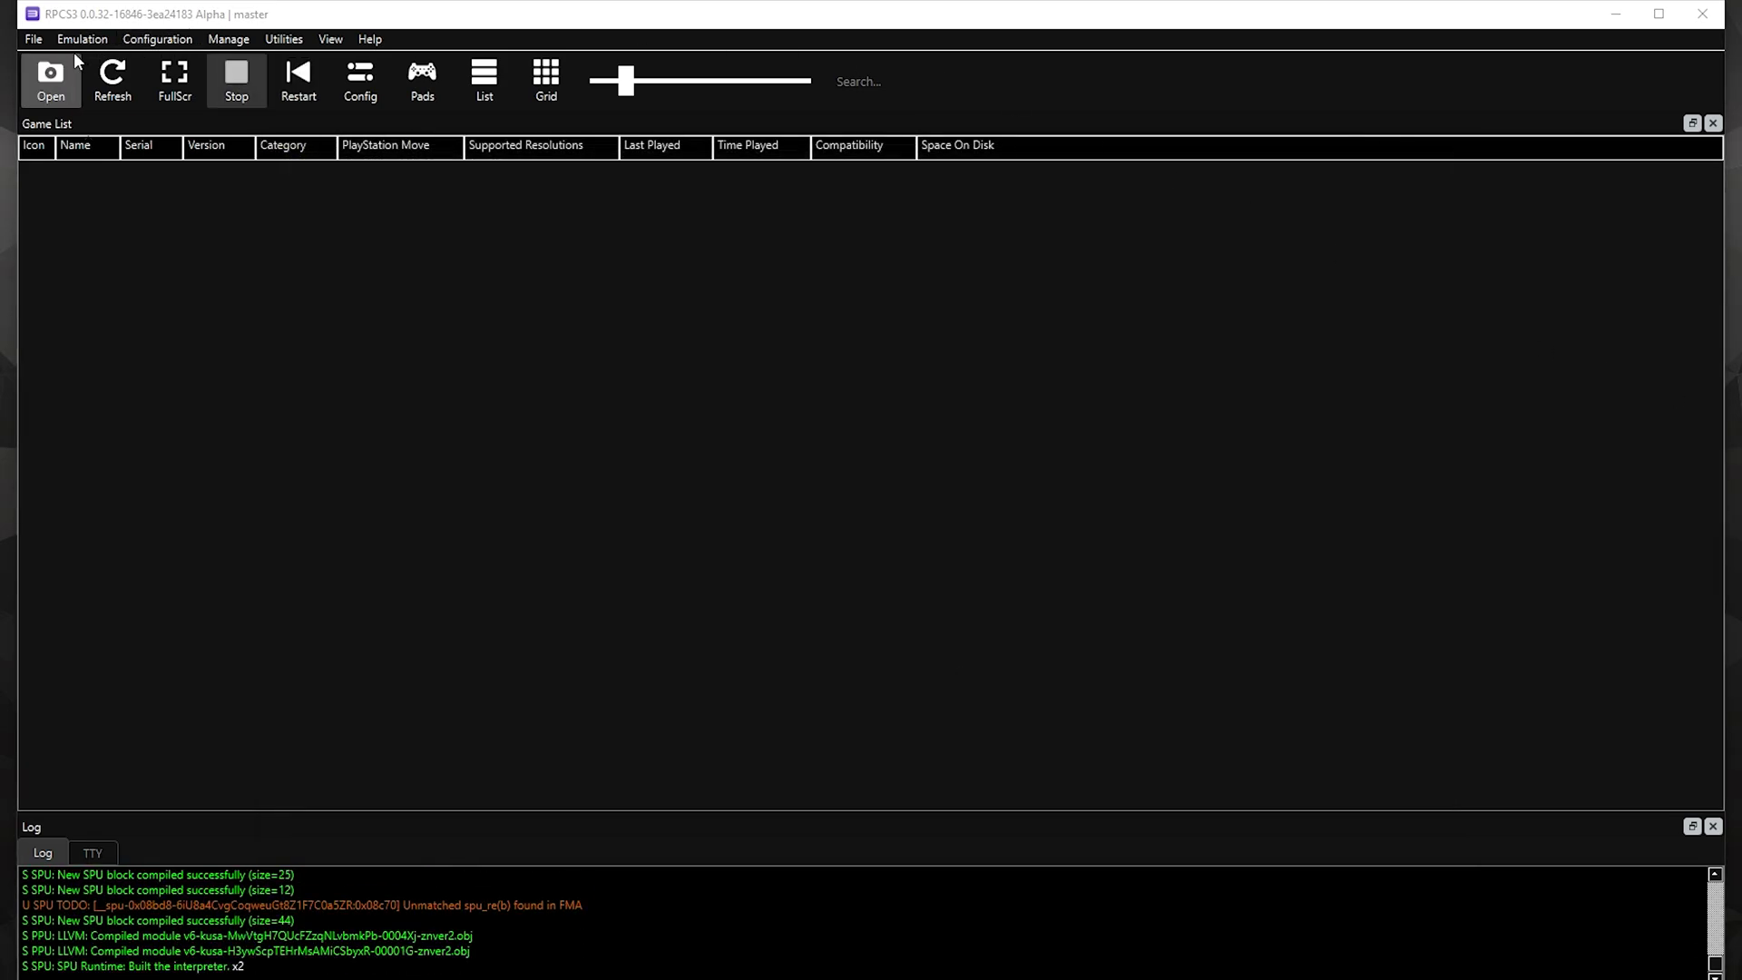
{"action": "left_click", "coordinate": [36, 39]}
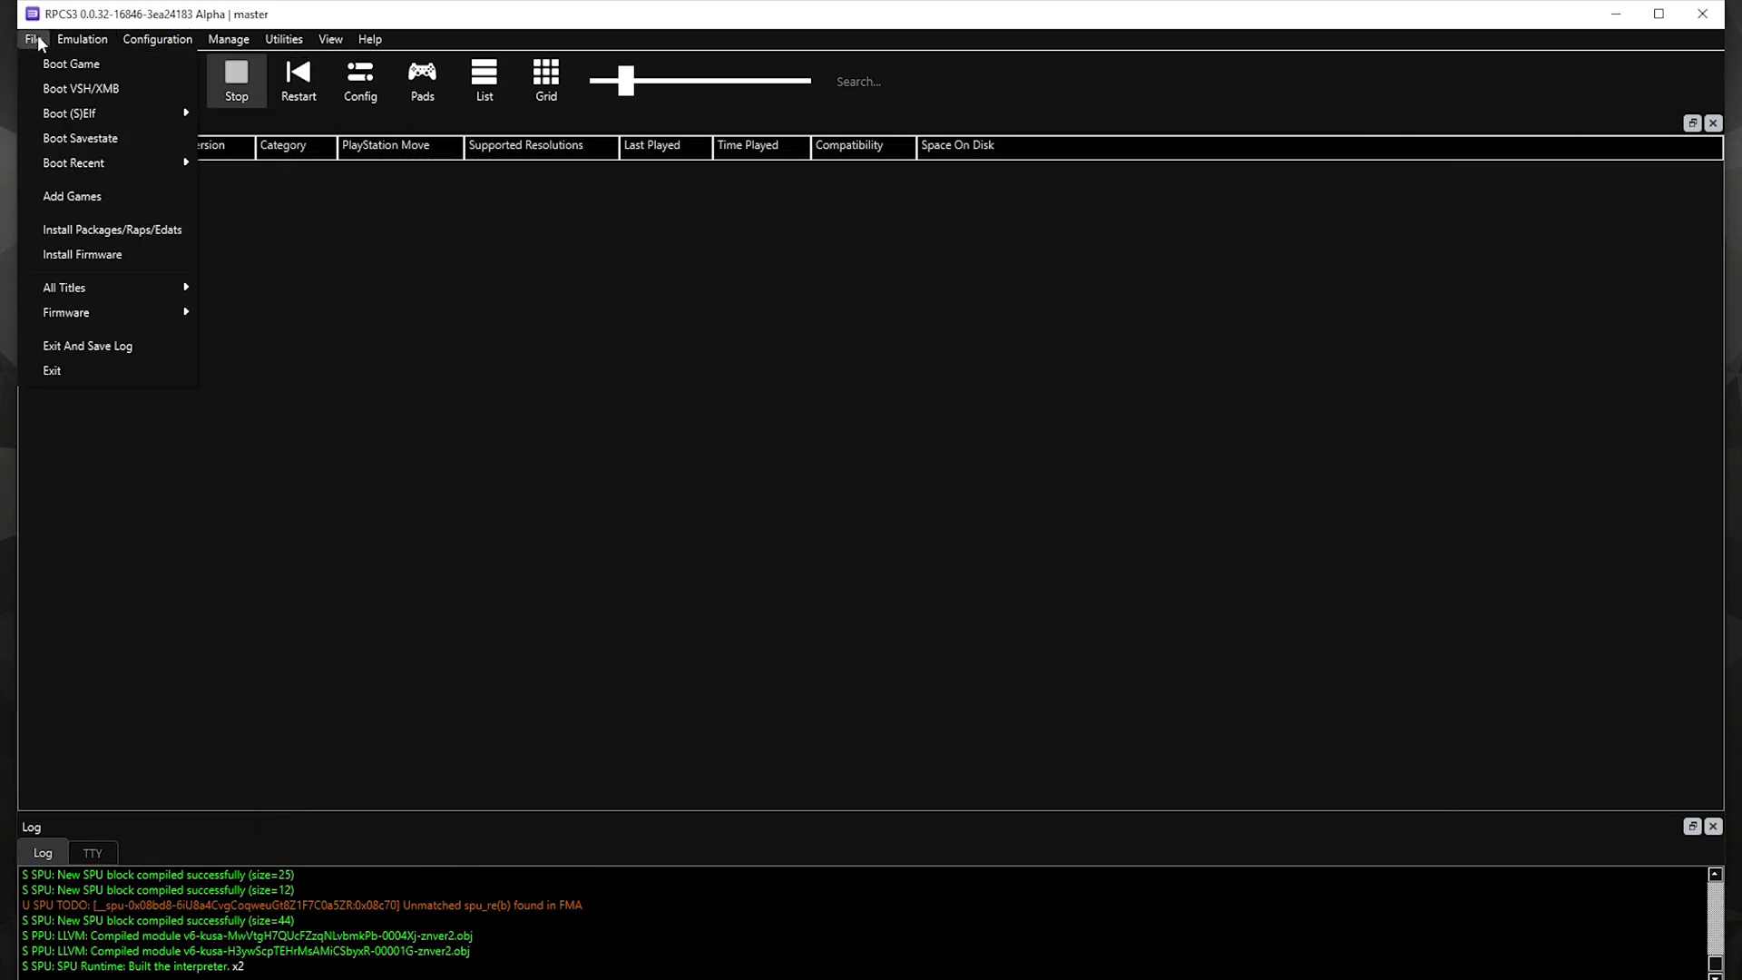
{"action": "left_click", "coordinate": [87, 198]}
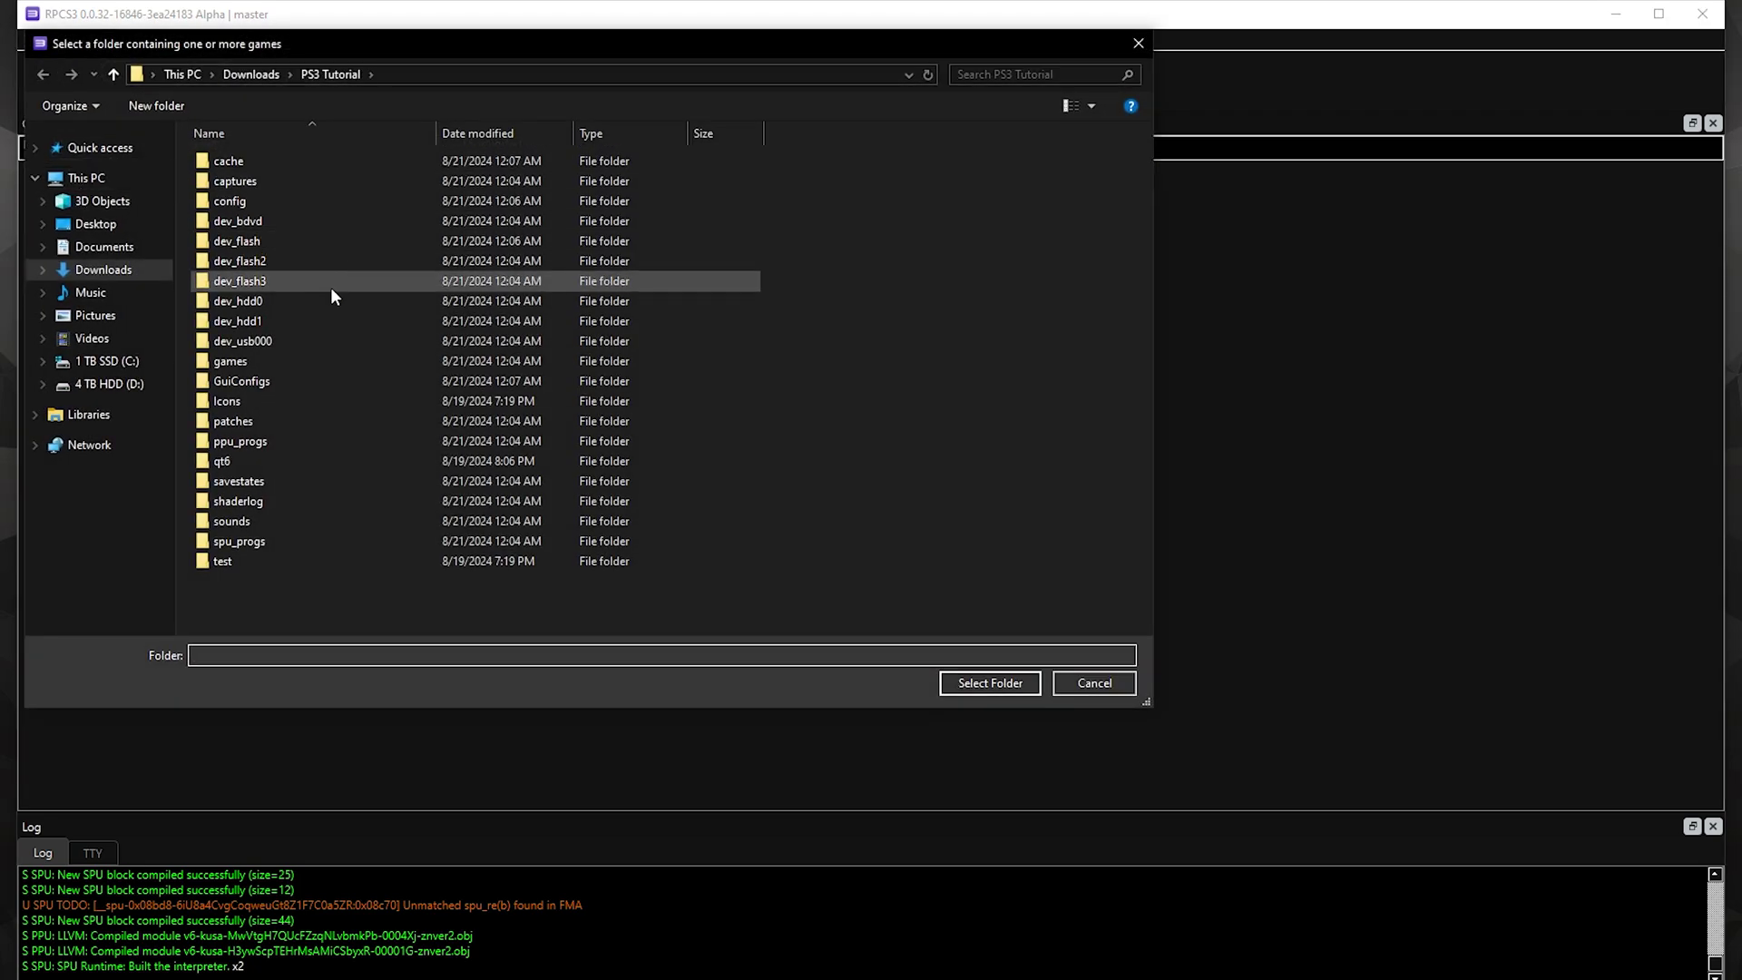
{"action": "double_click", "coordinate": [257, 360]}
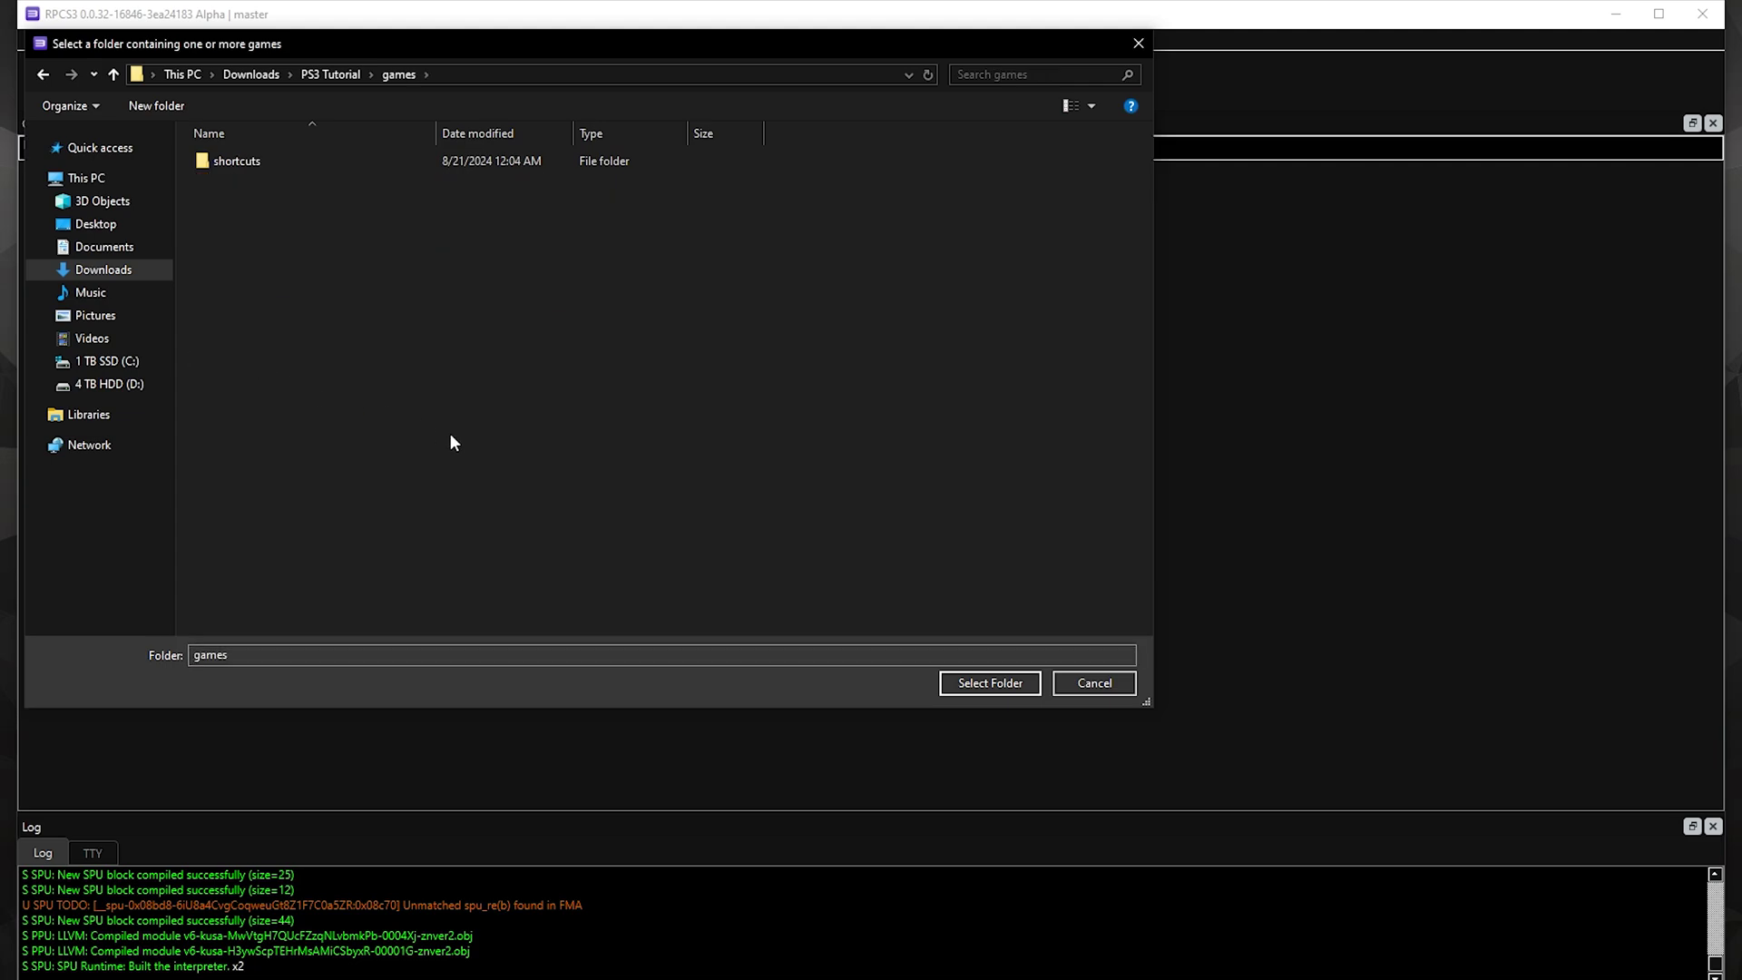
{"action": "left_click", "coordinate": [975, 686]}
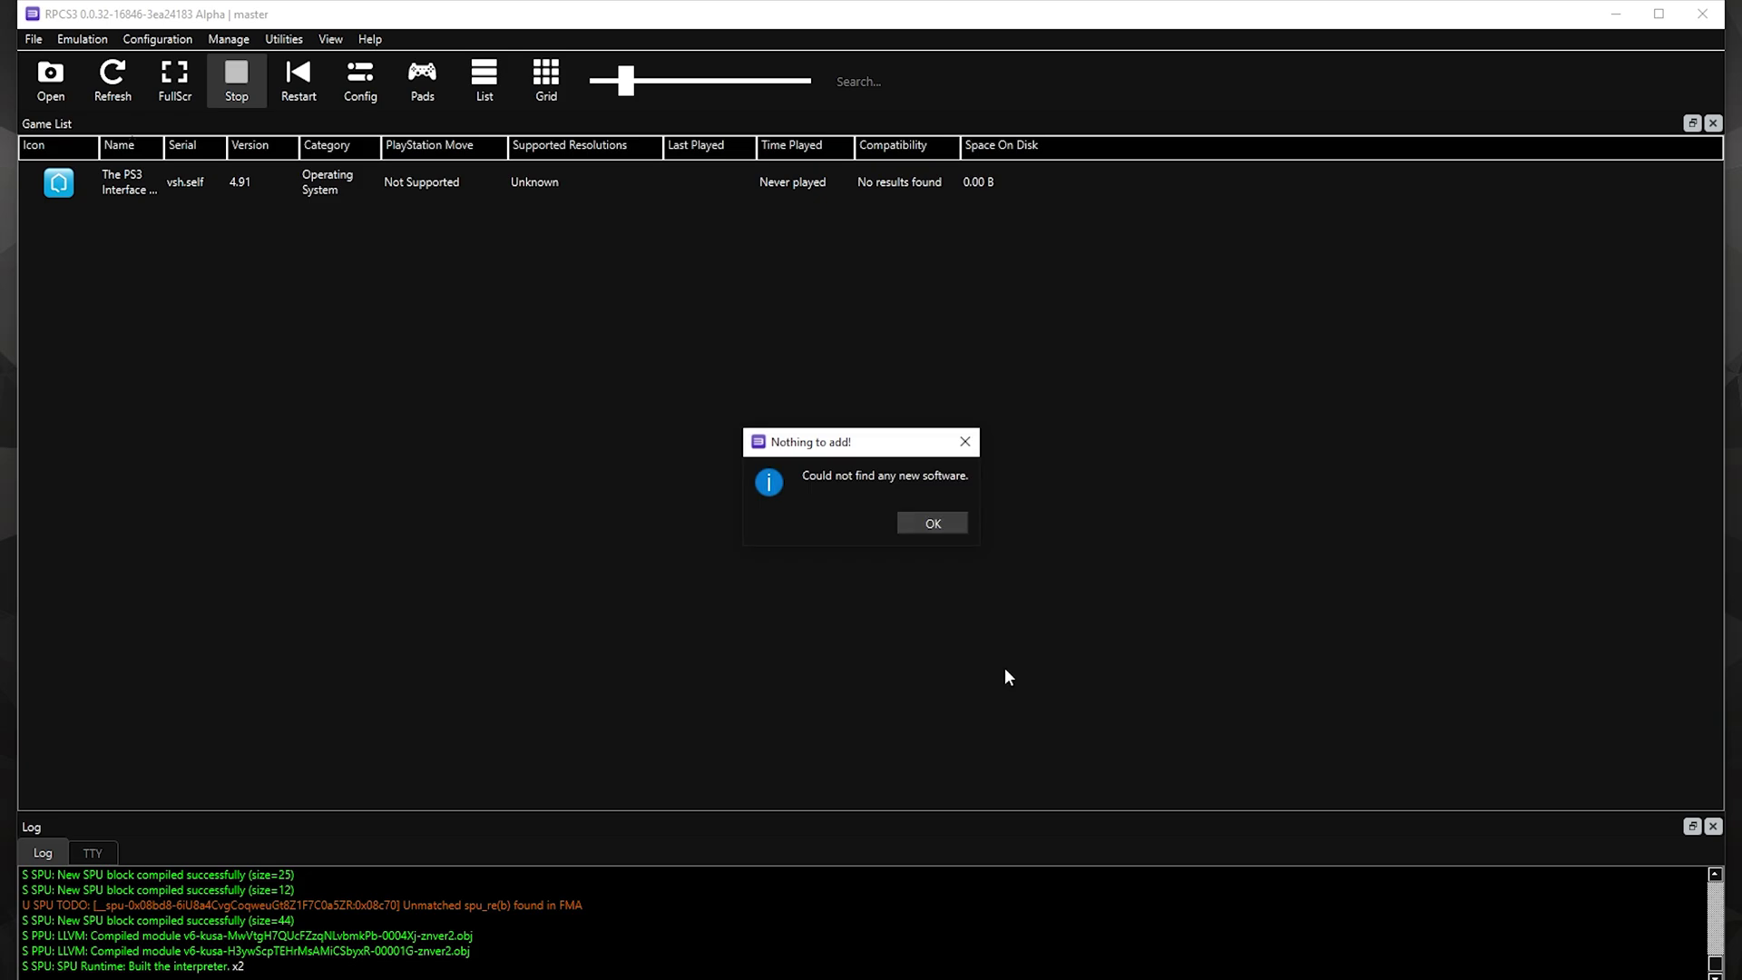
{"action": "left_click", "coordinate": [928, 531]}
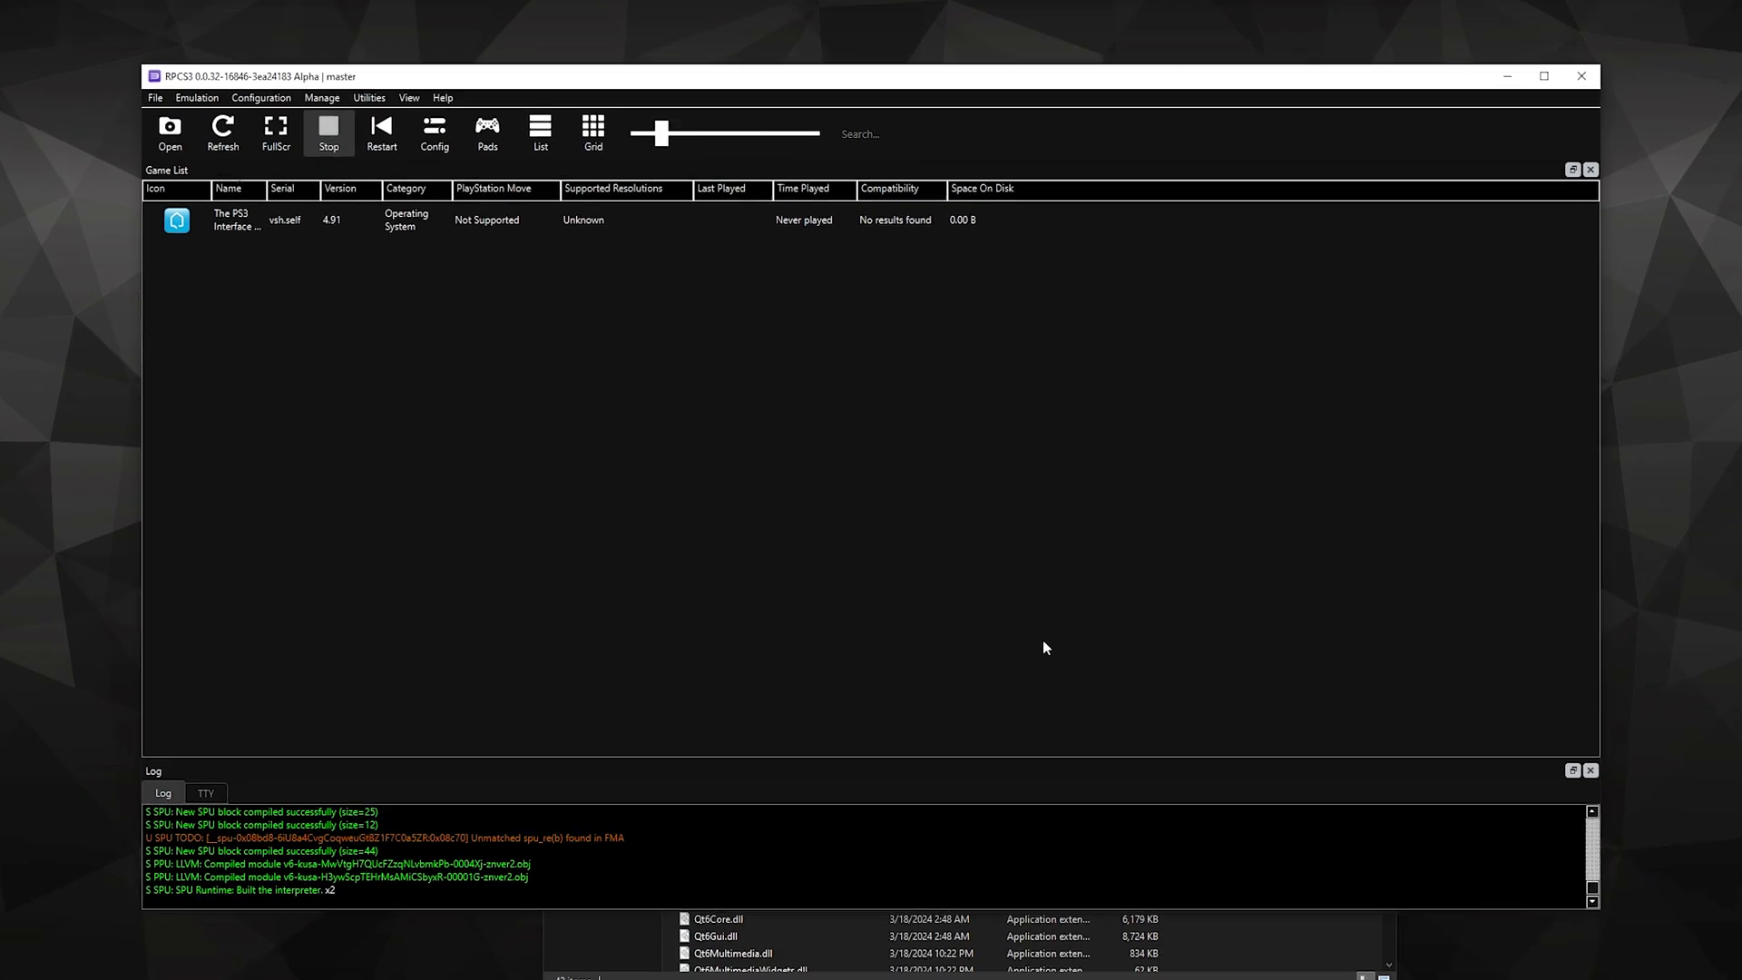
Open Downloads beside PS3 Tutorial and move the Demon's Souls (USA) folder into games.
{"action": "left_click", "coordinate": [998, 862]}
{"action": "left_click_drag", "start_coordinate": [907, 317], "coordinate": [442, 319]}
{"action": "right_click", "coordinate": [192, 541]}
{"action": "left_click", "coordinate": [136, 611]}
{"action": "left_click_drag", "start_coordinate": [621, 356], "coordinate": [1367, 342]}
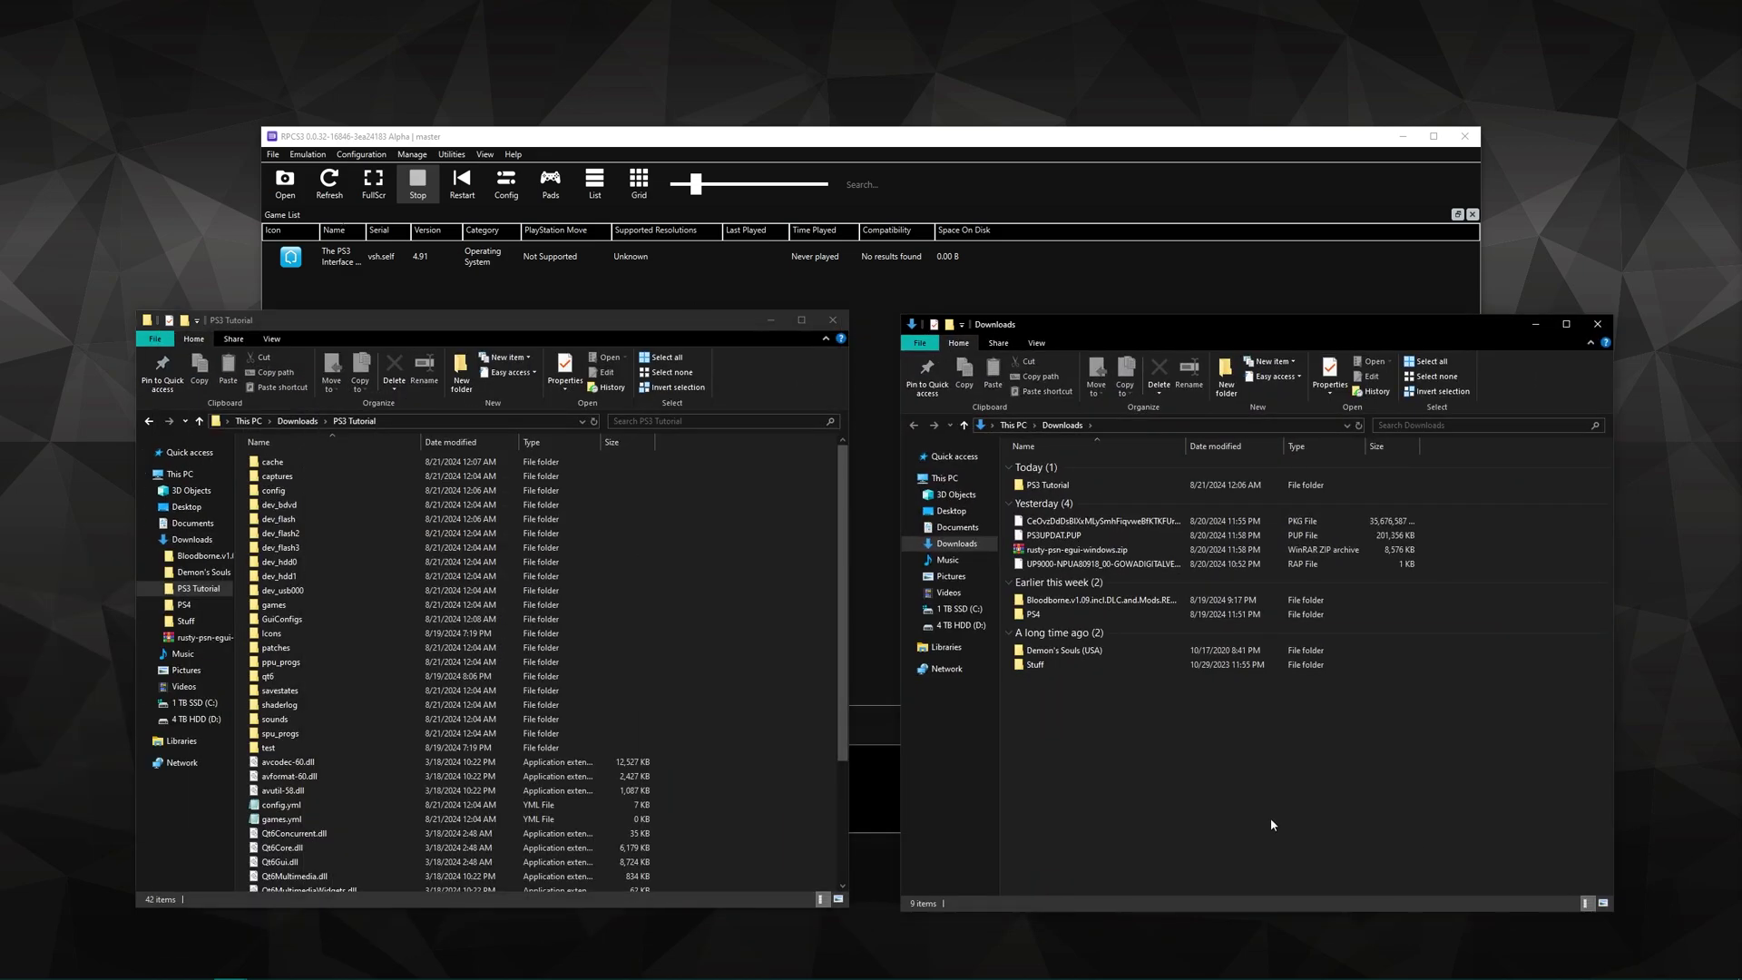
{"action": "left_click_drag", "start_coordinate": [1062, 651], "coordinate": [378, 619]}
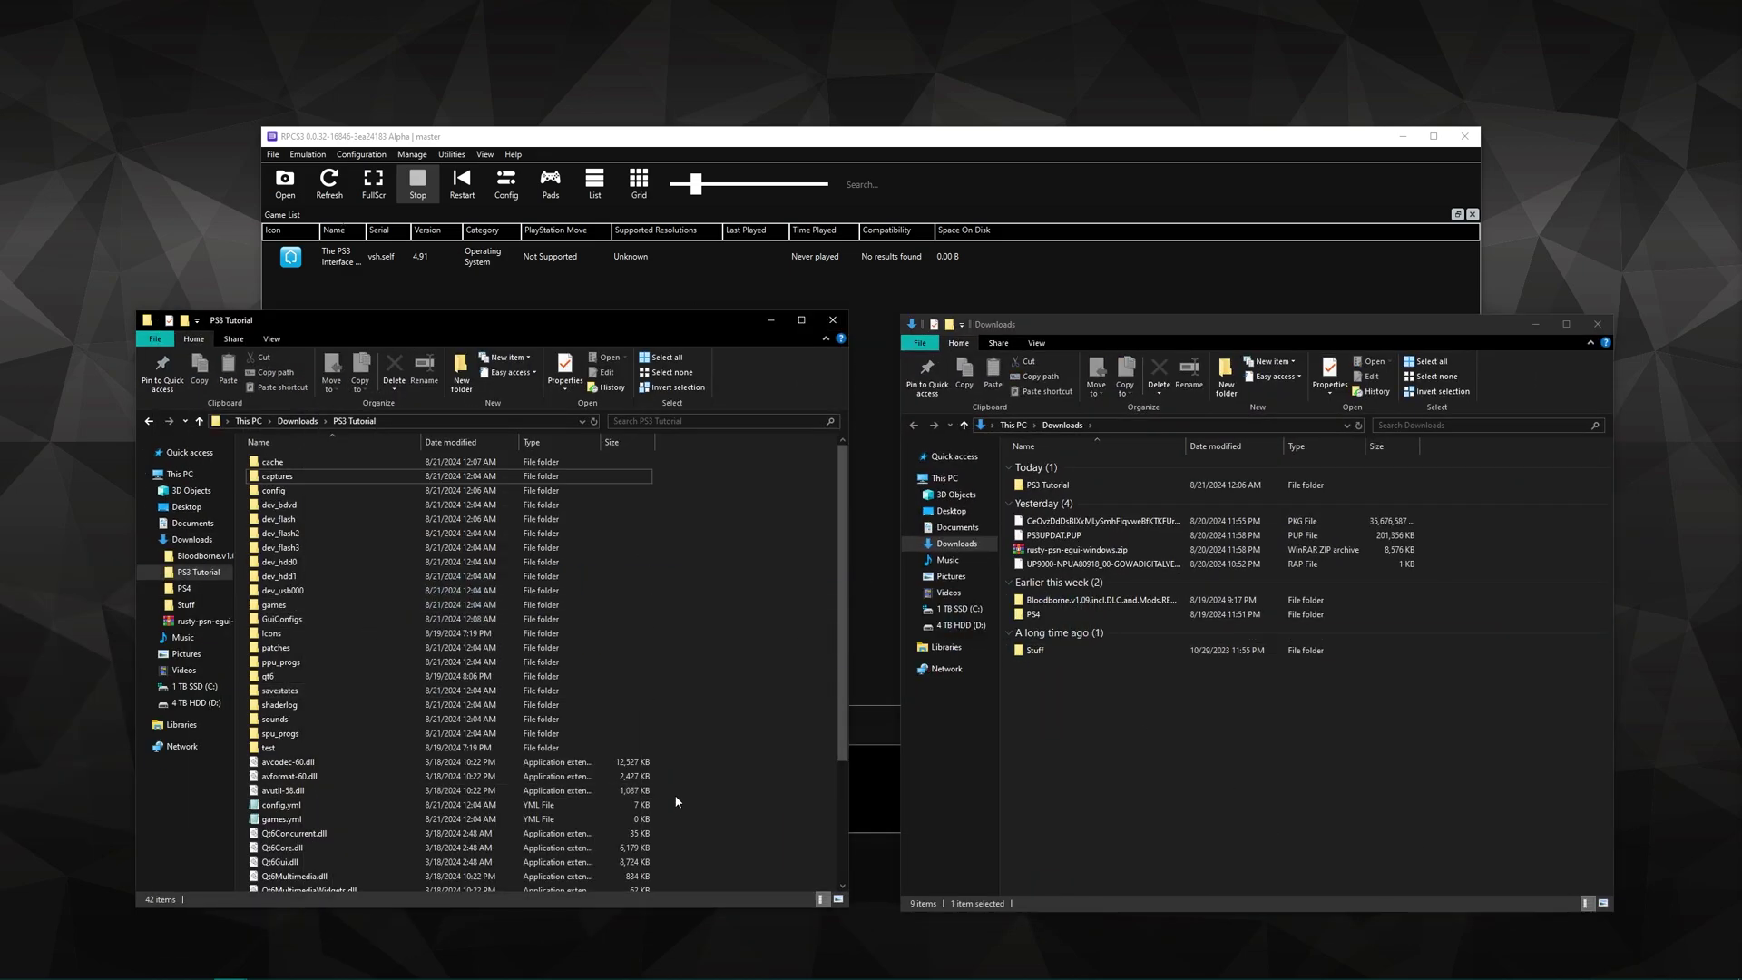
{"action": "left_click", "coordinate": [862, 551]}
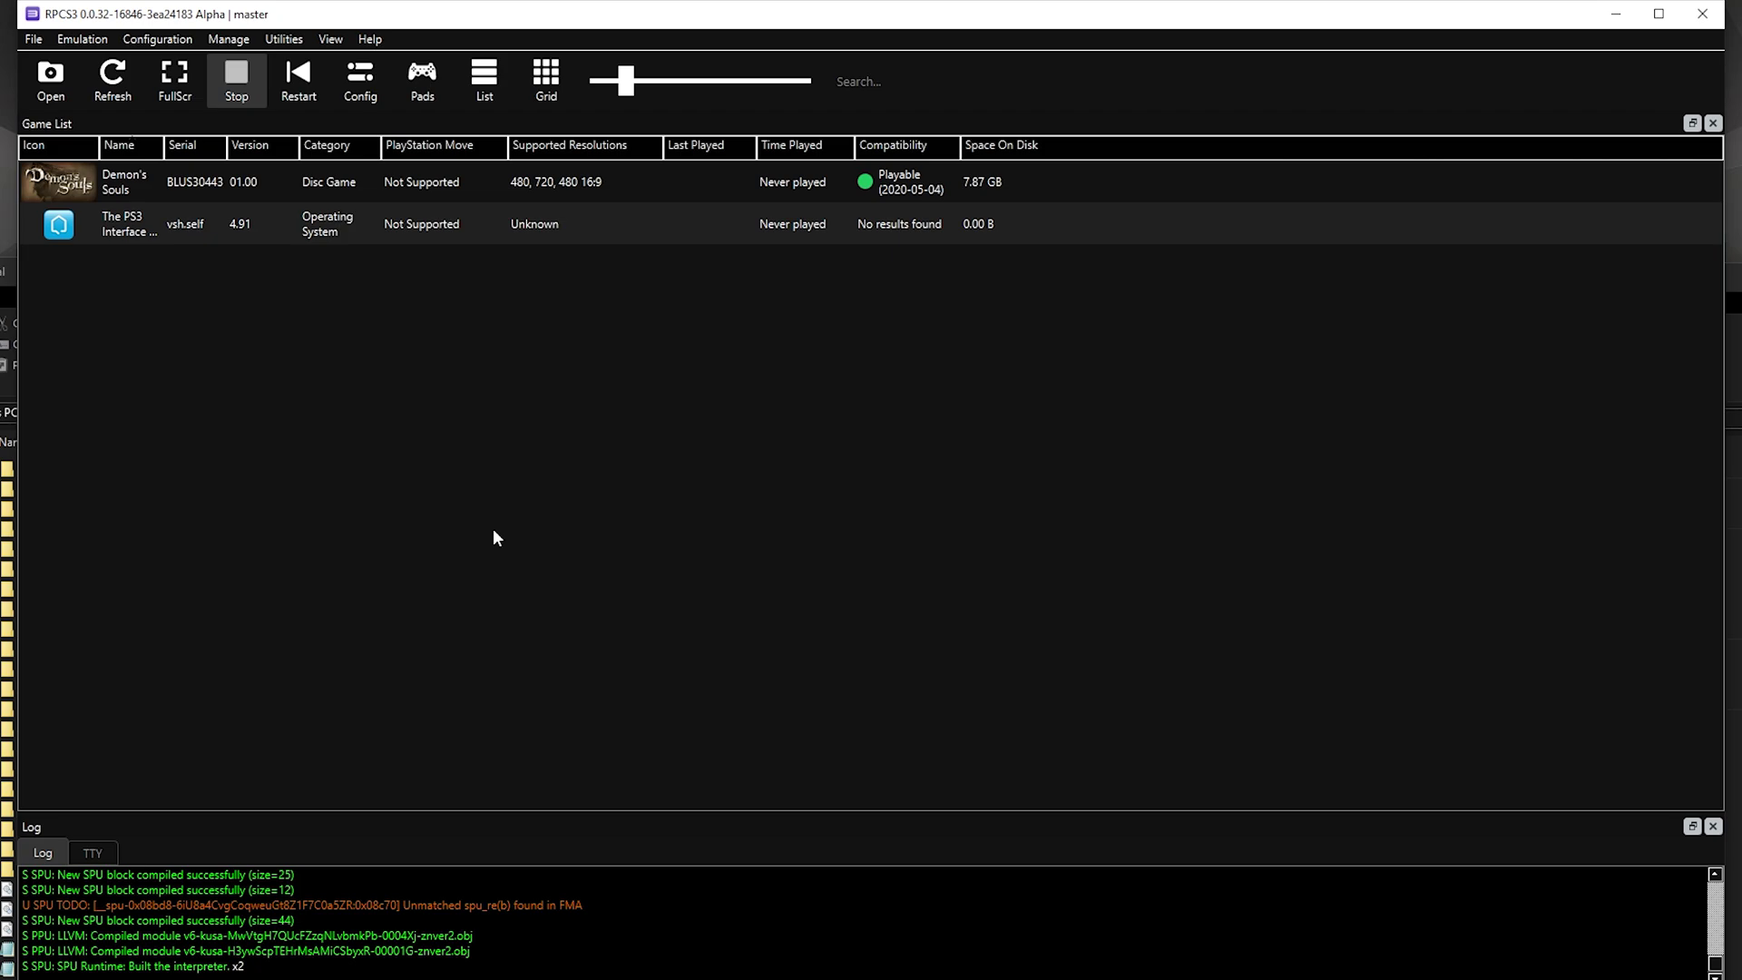
Install God of War: Ascension from its PKG and RAP files in Downloads.
{"action": "left_click", "coordinate": [33, 39]}
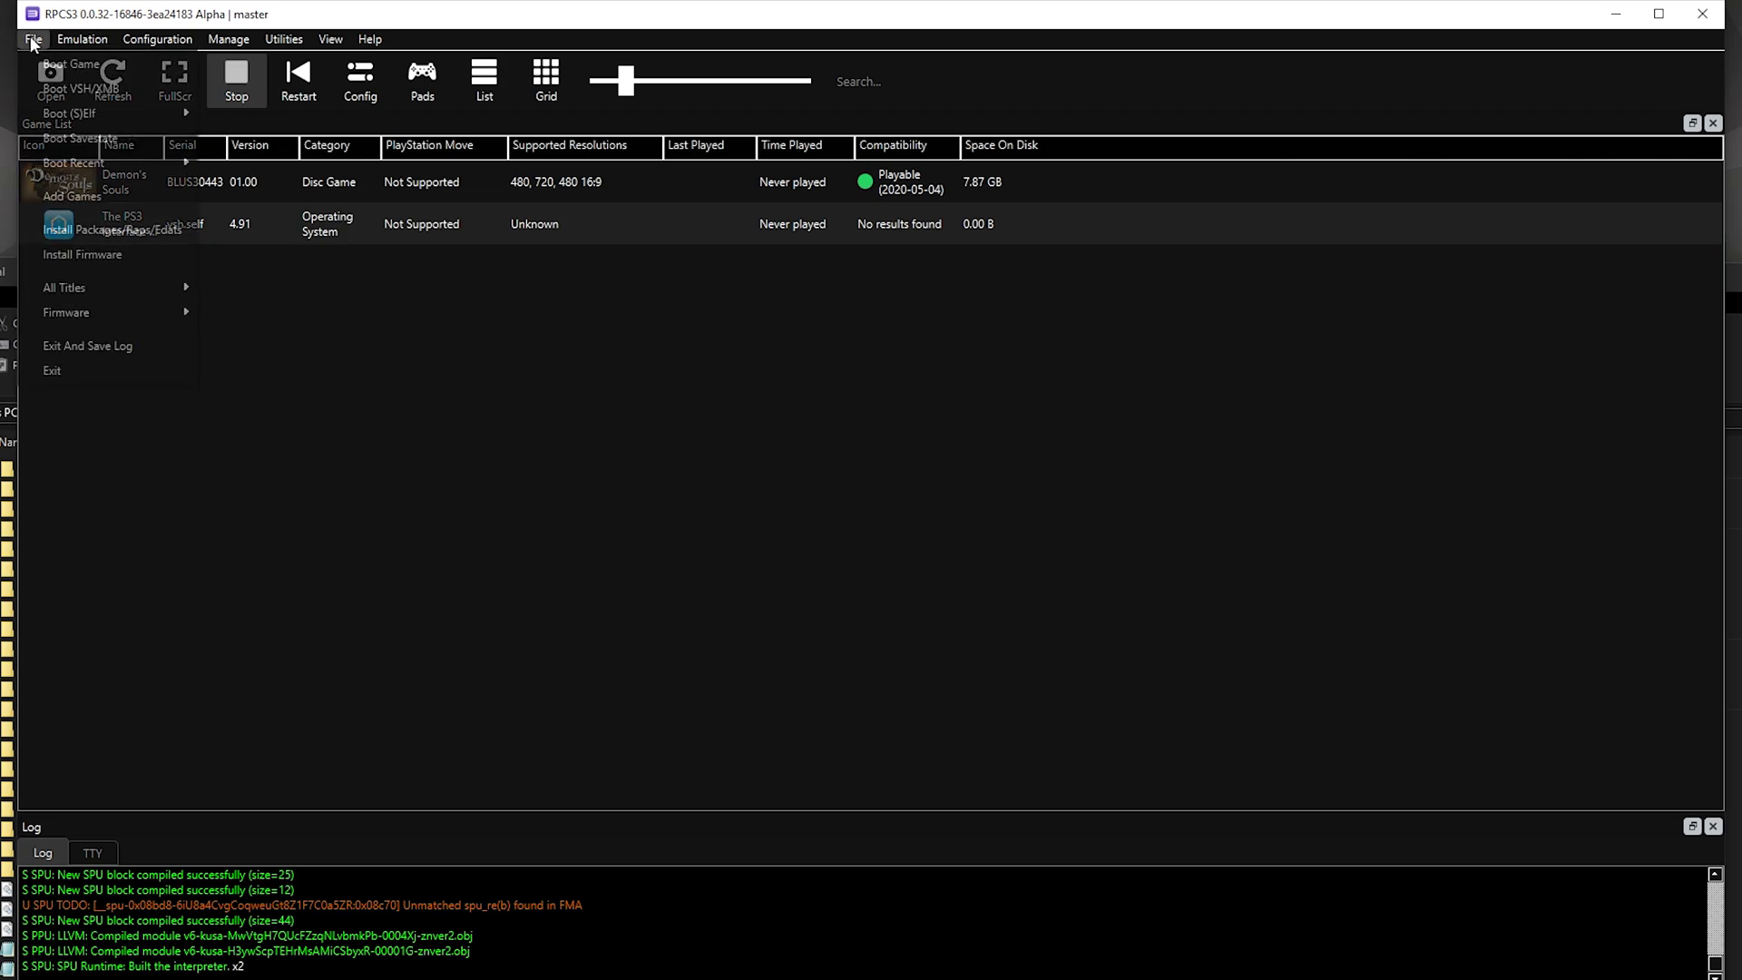
{"action": "left_click", "coordinate": [83, 231]}
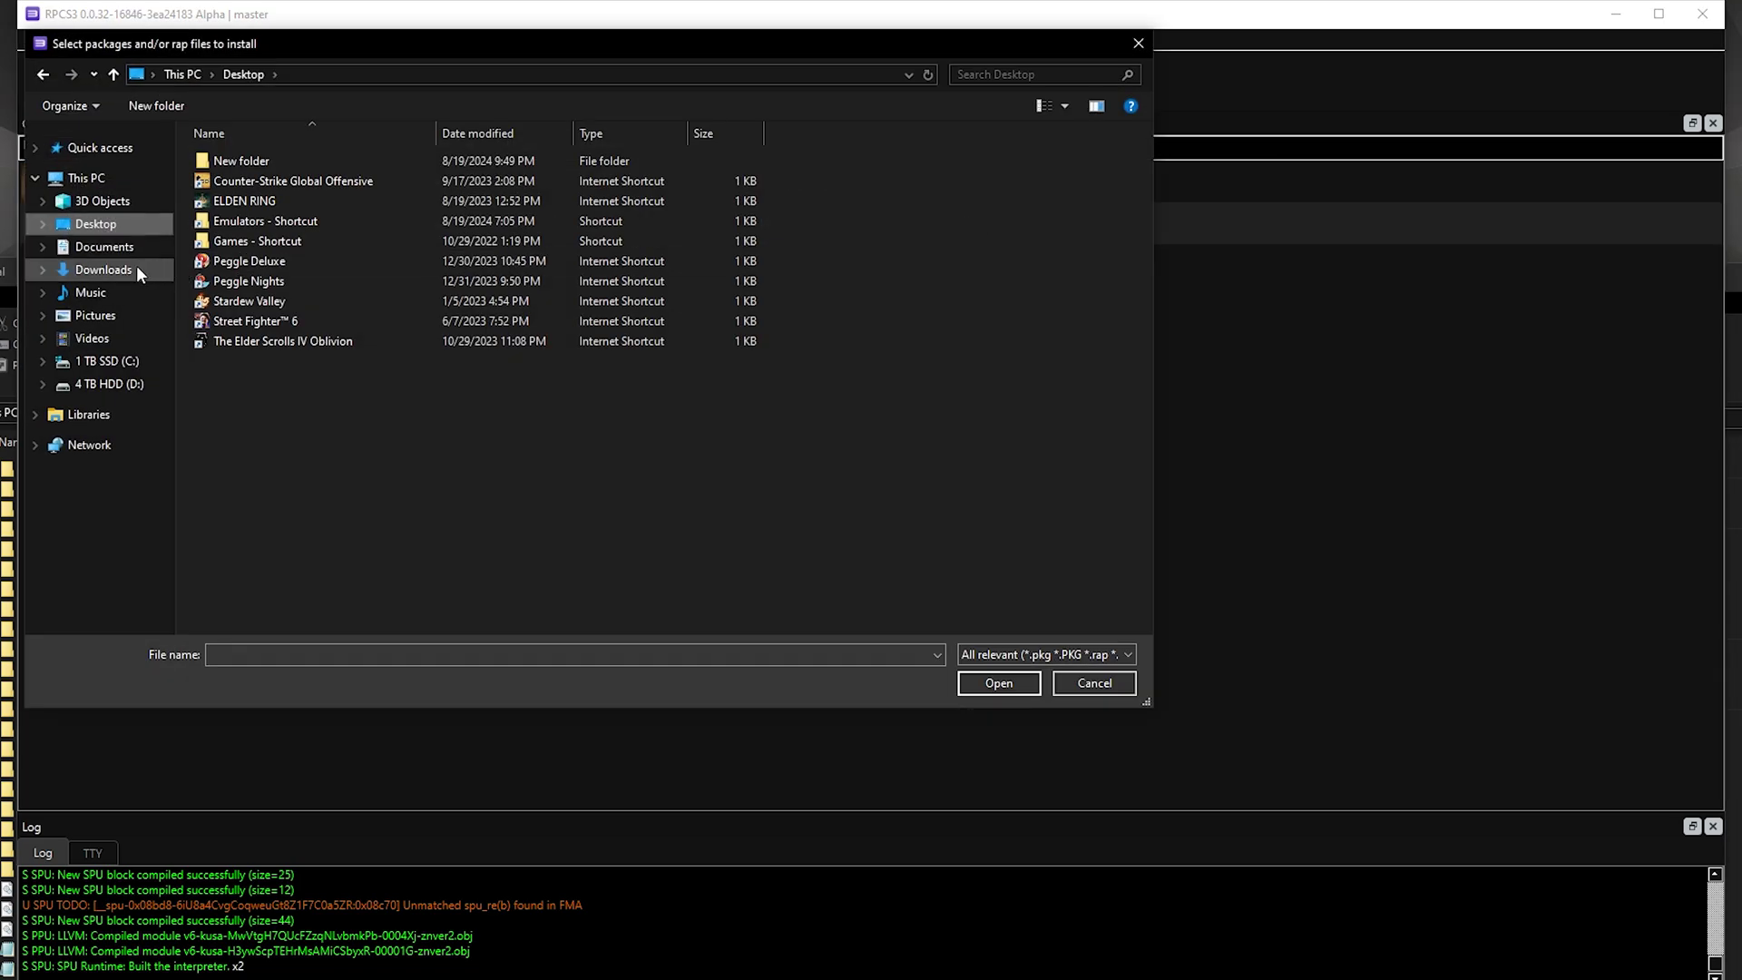
{"action": "left_click", "coordinate": [136, 268]}
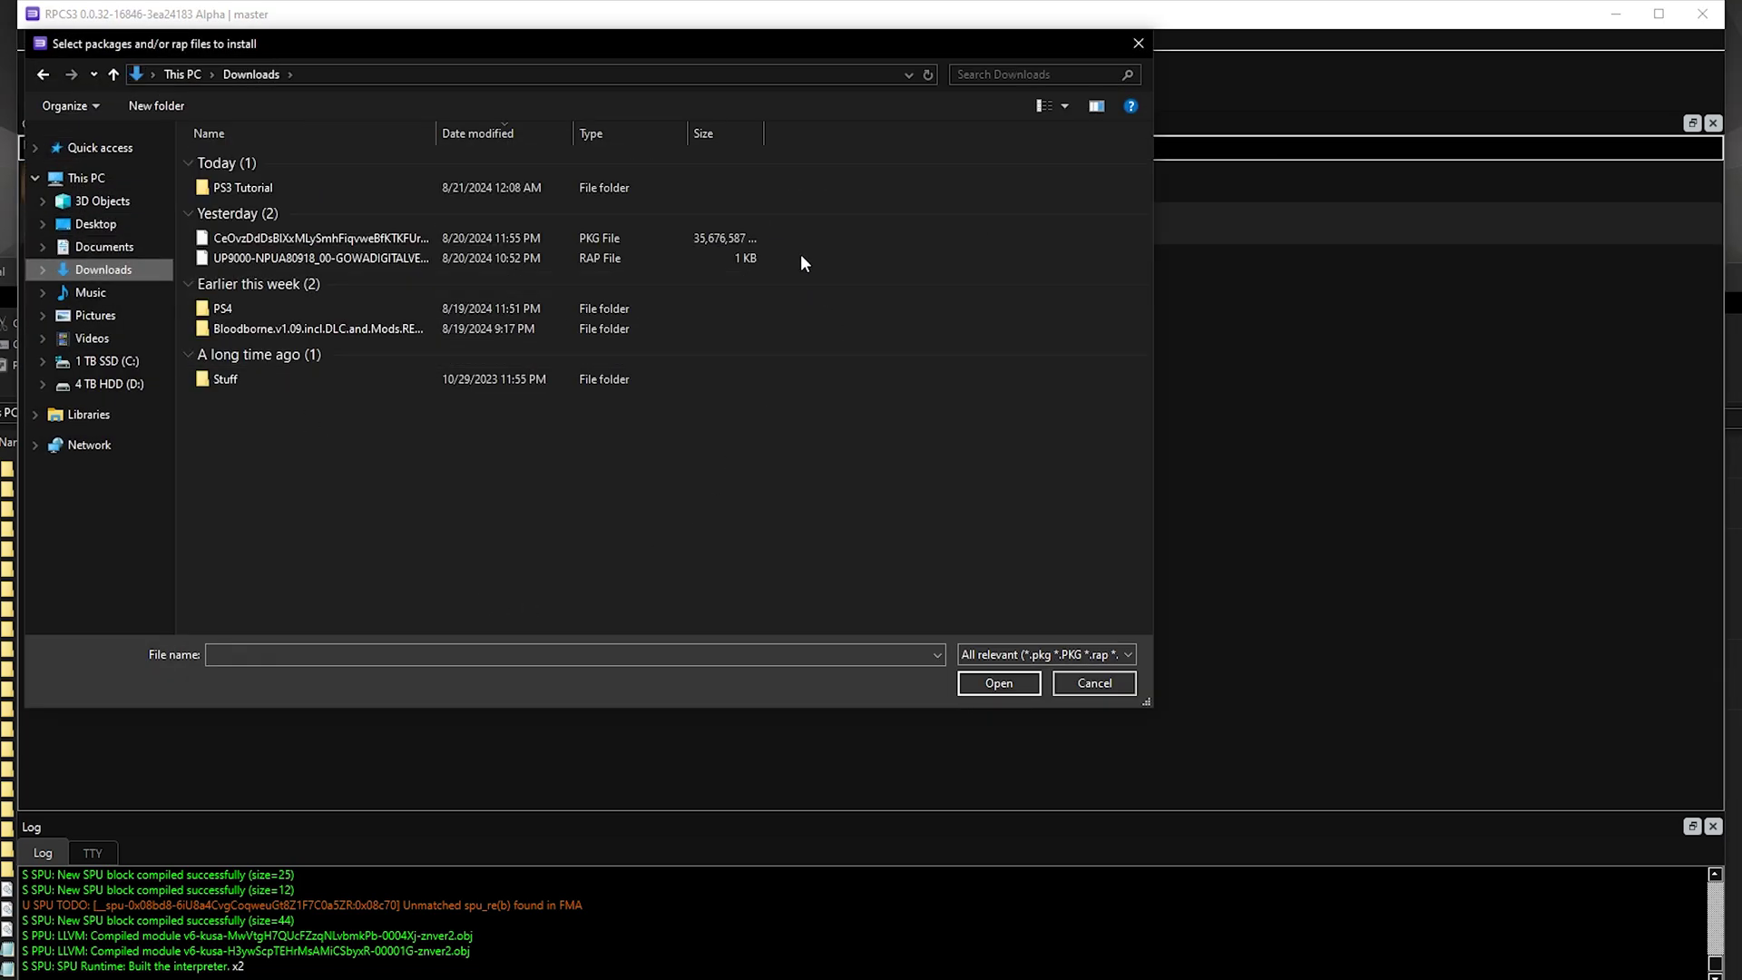
{"action": "left_click_drag", "start_coordinate": [799, 263], "coordinate": [753, 232]}
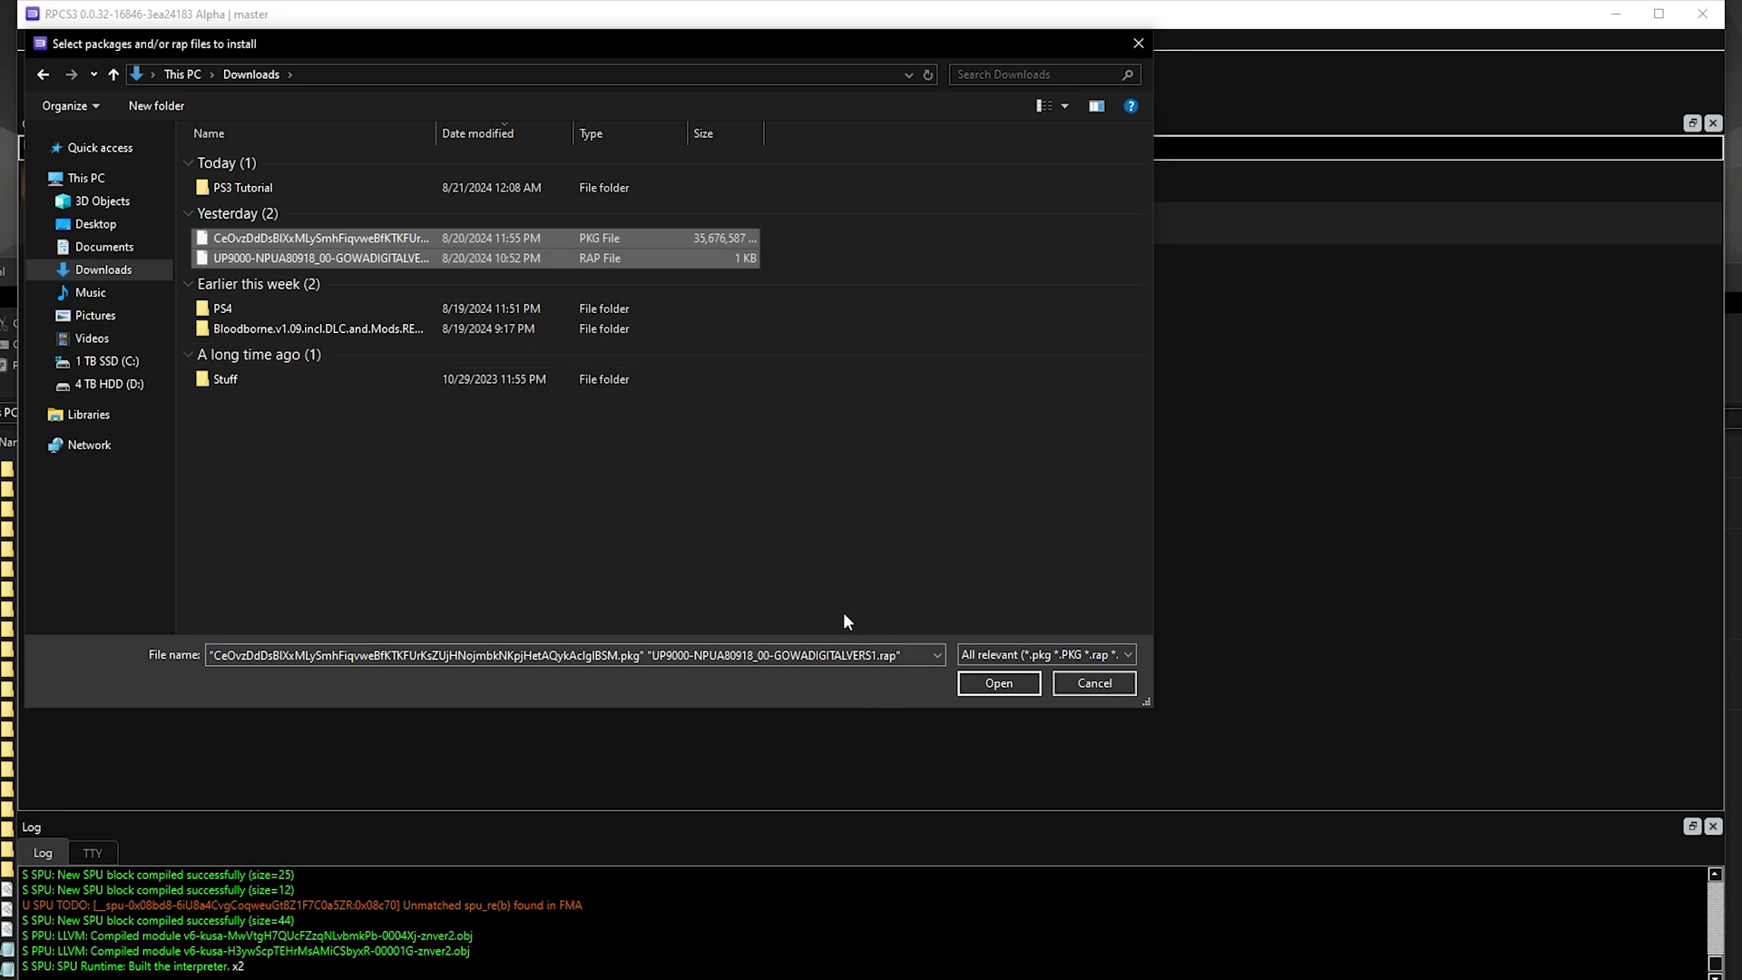
{"action": "left_click", "coordinate": [989, 685]}
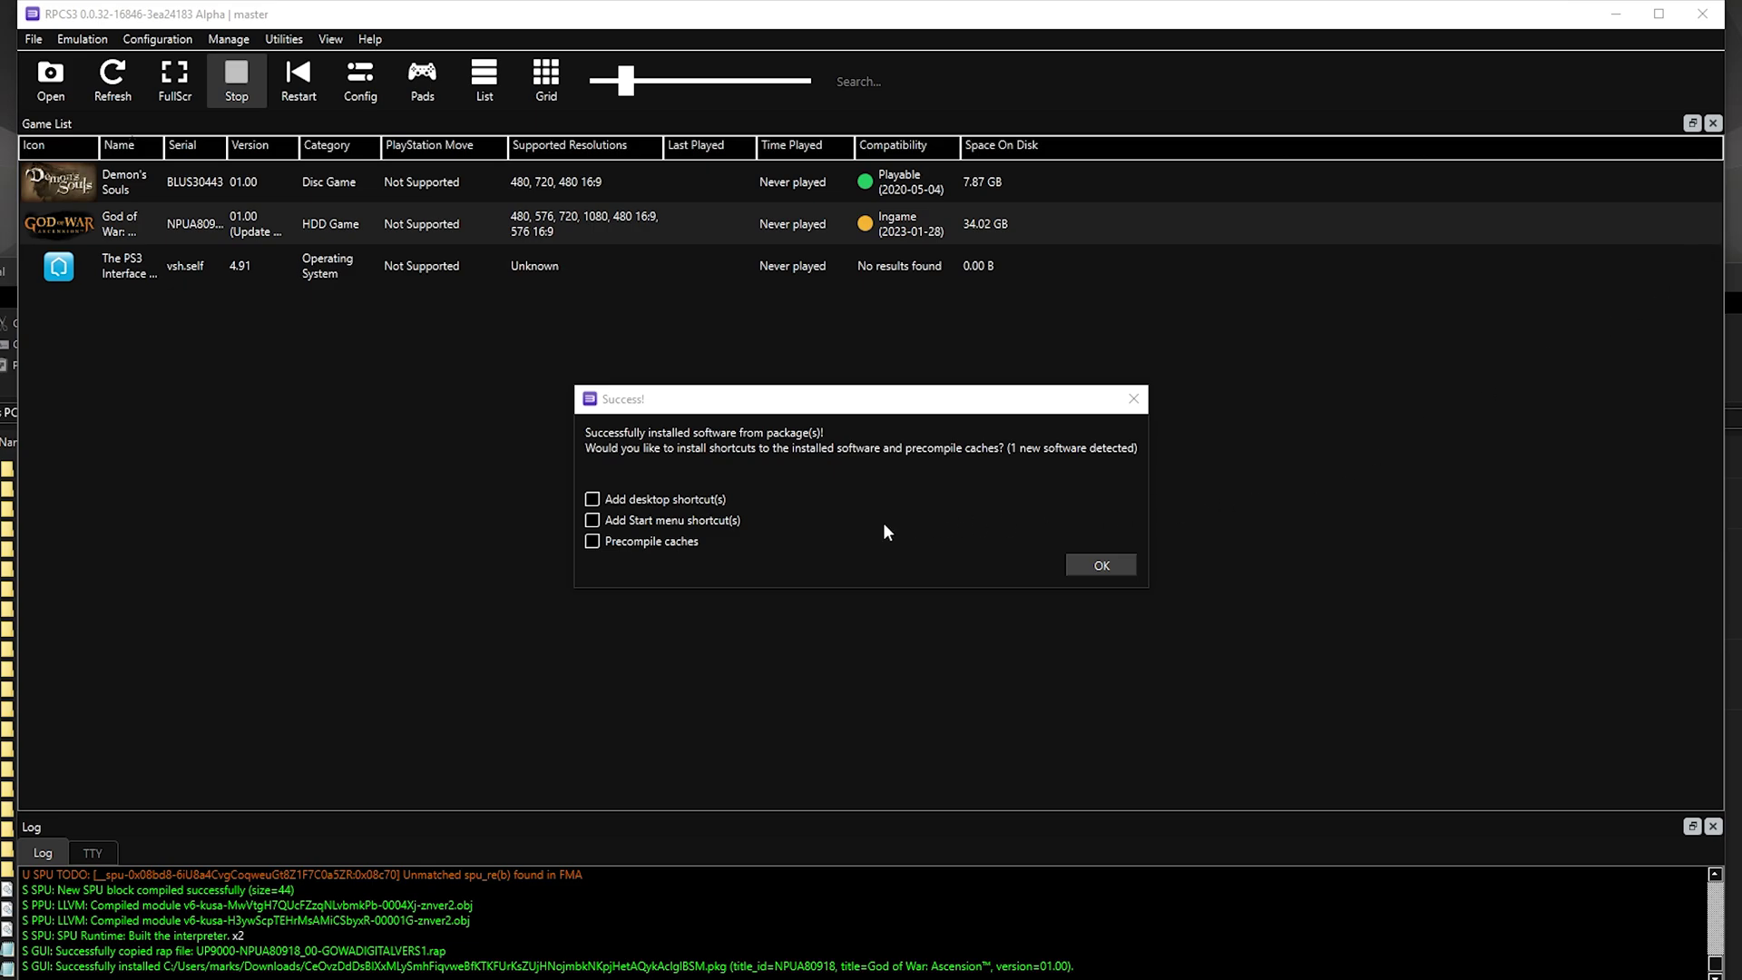
Enable cache precompilation for God of War: Ascension and dismiss the finished LLVM notice.
{"action": "left_click", "coordinate": [629, 539]}
{"action": "left_click", "coordinate": [1100, 565]}
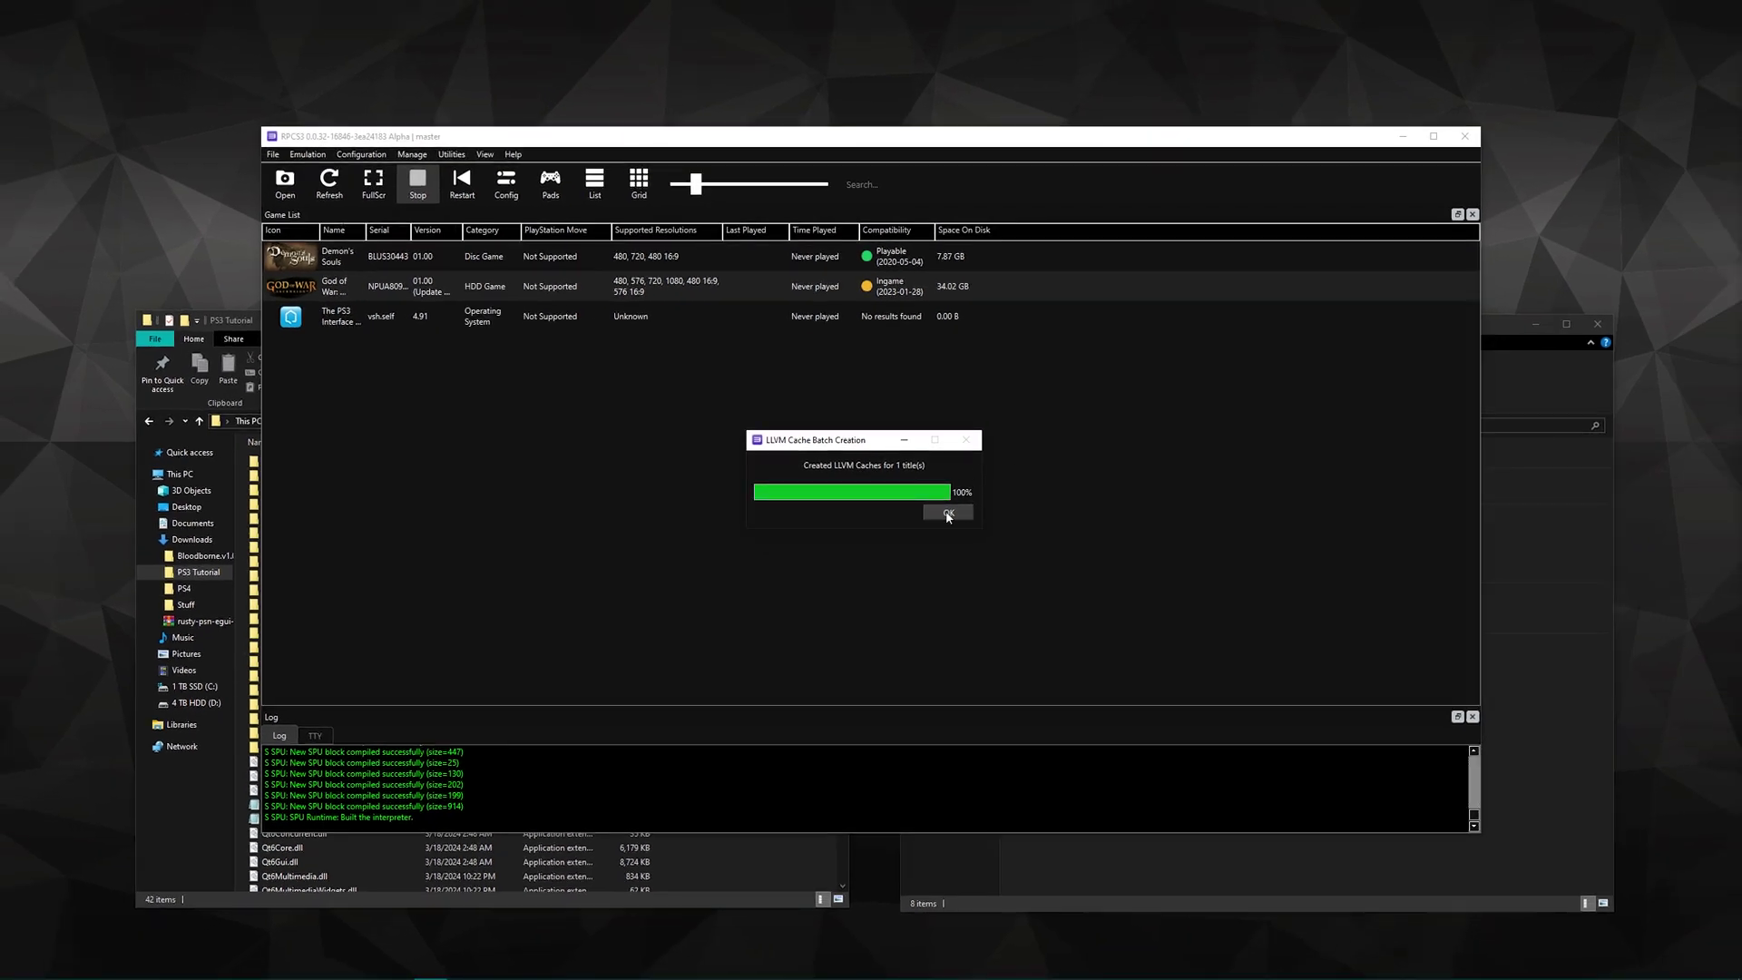
{"action": "left_click", "coordinate": [952, 517]}
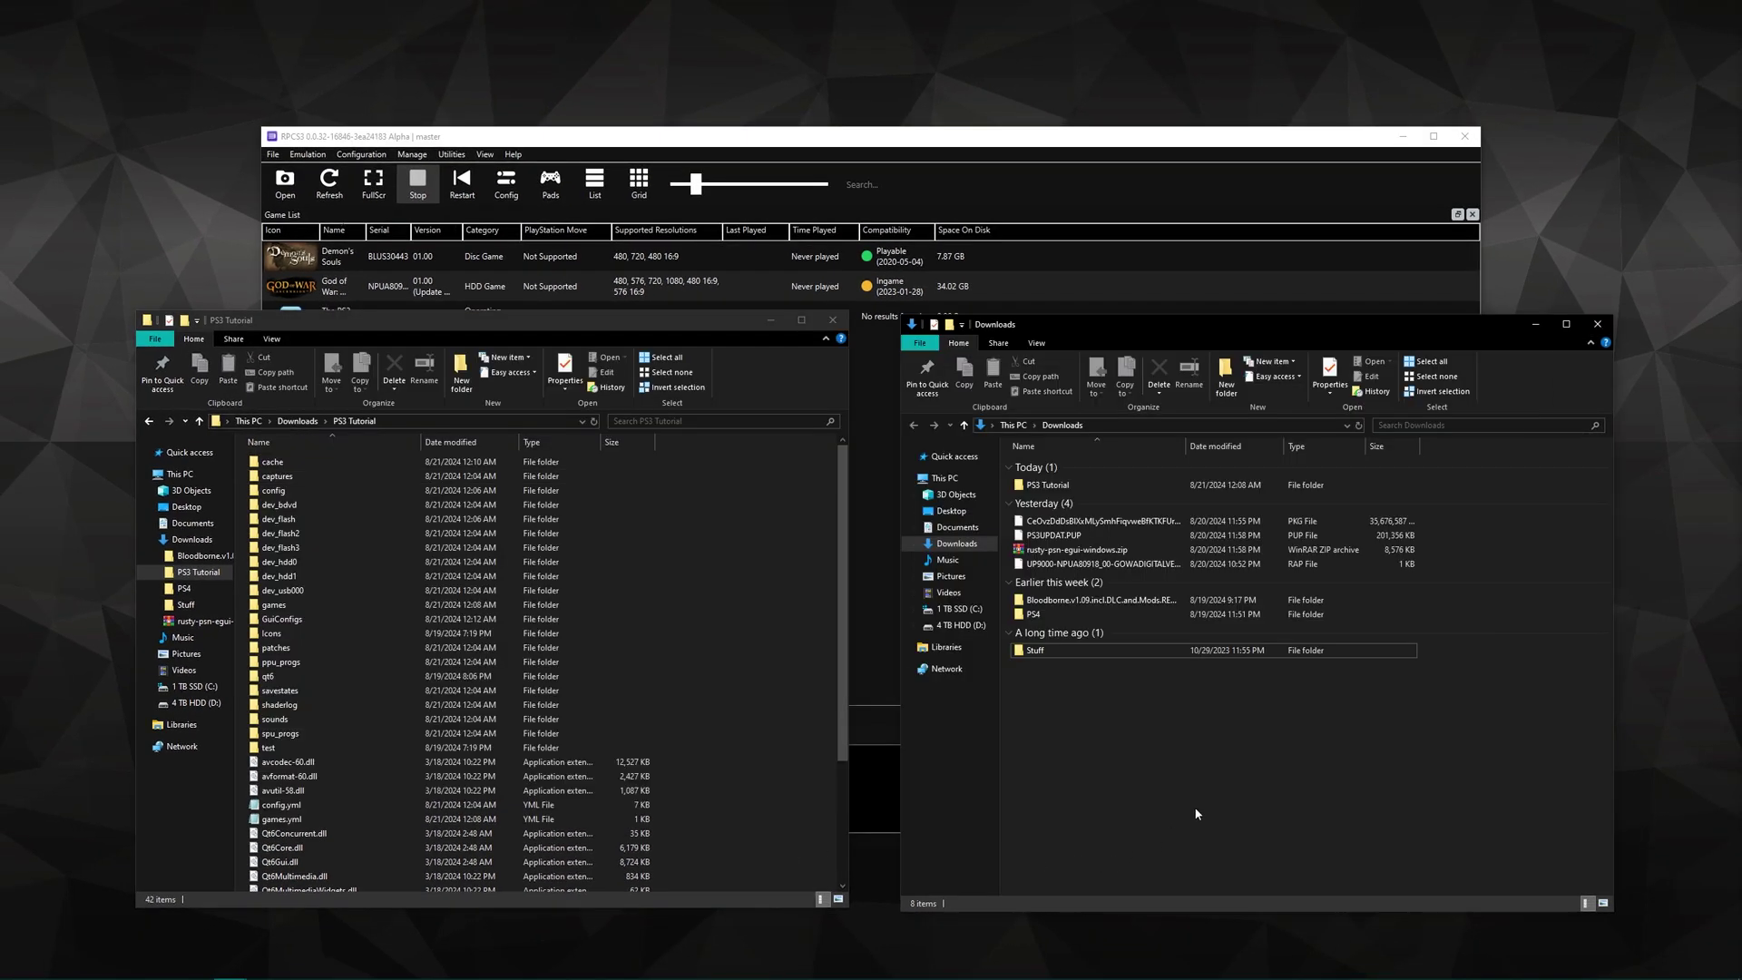
Move the rusty-psn zip into PS3 Tutorial and create a new folder named 'updates'.
{"action": "left_click", "coordinate": [1055, 550]}
{"action": "left_click_drag", "start_coordinate": [1055, 549], "coordinate": [769, 633]}
{"action": "right_click", "coordinate": [722, 725]}
{"action": "mouse_move", "coordinate": [690, 888]}
{"action": "left_click", "coordinate": [785, 772]}
{"action": "type", "text": "updates"}
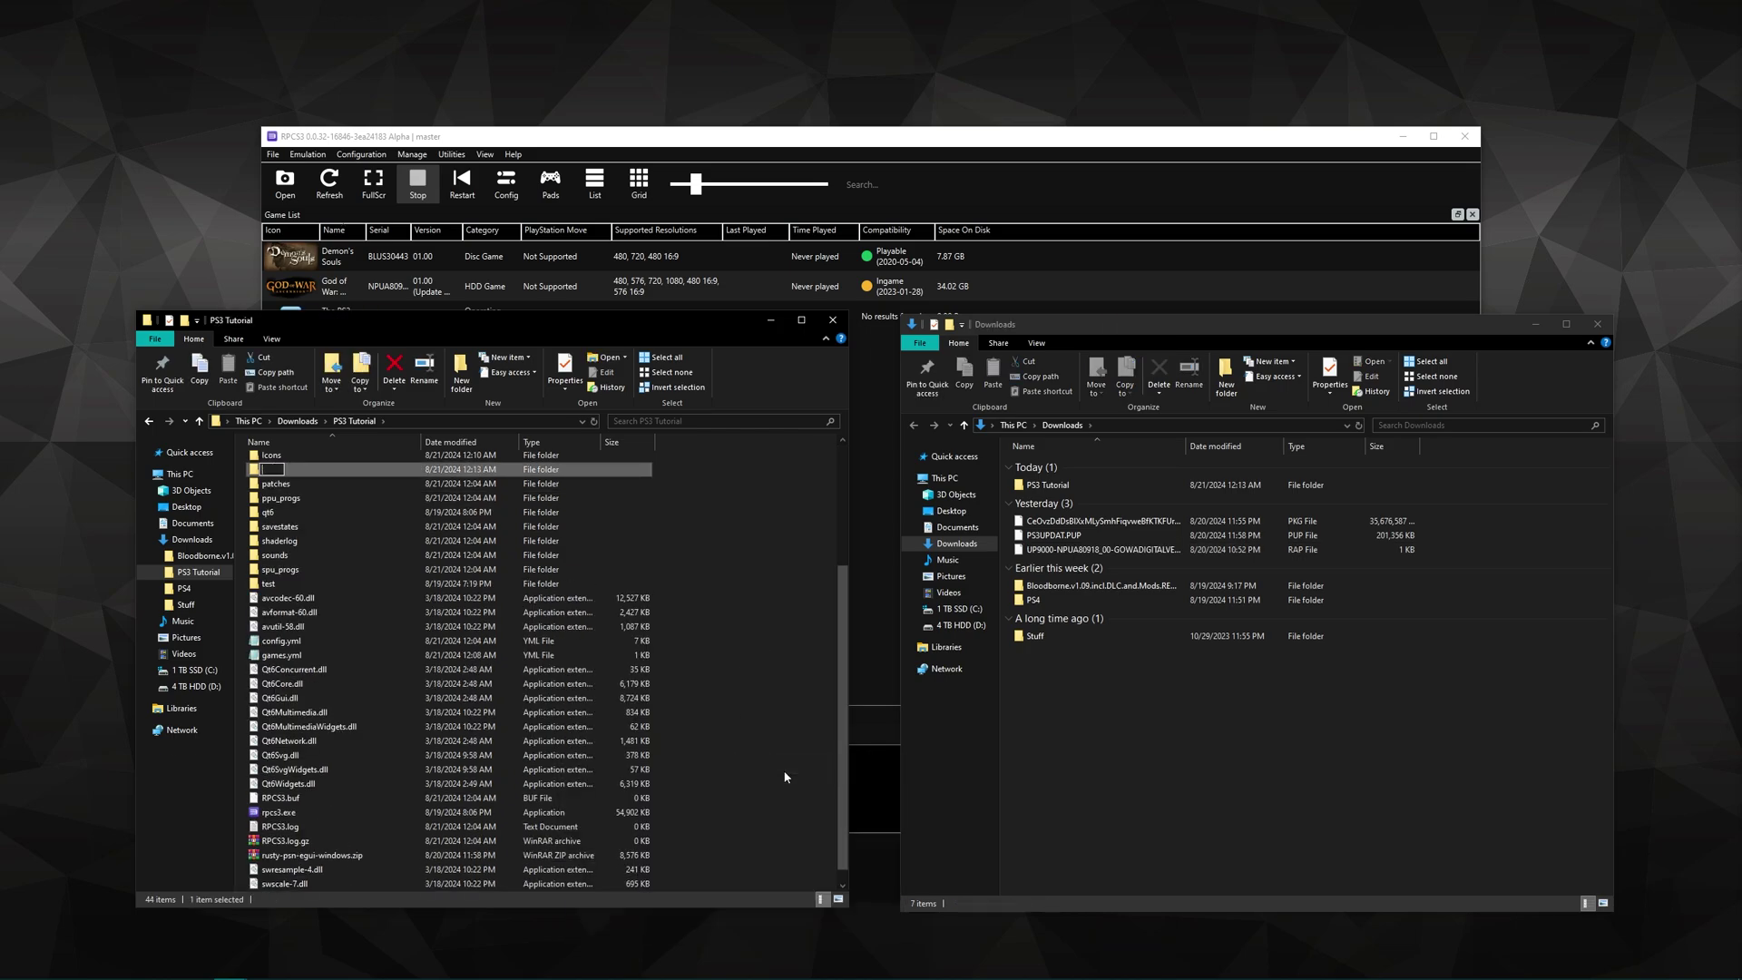
{"action": "key", "text": "Return"}
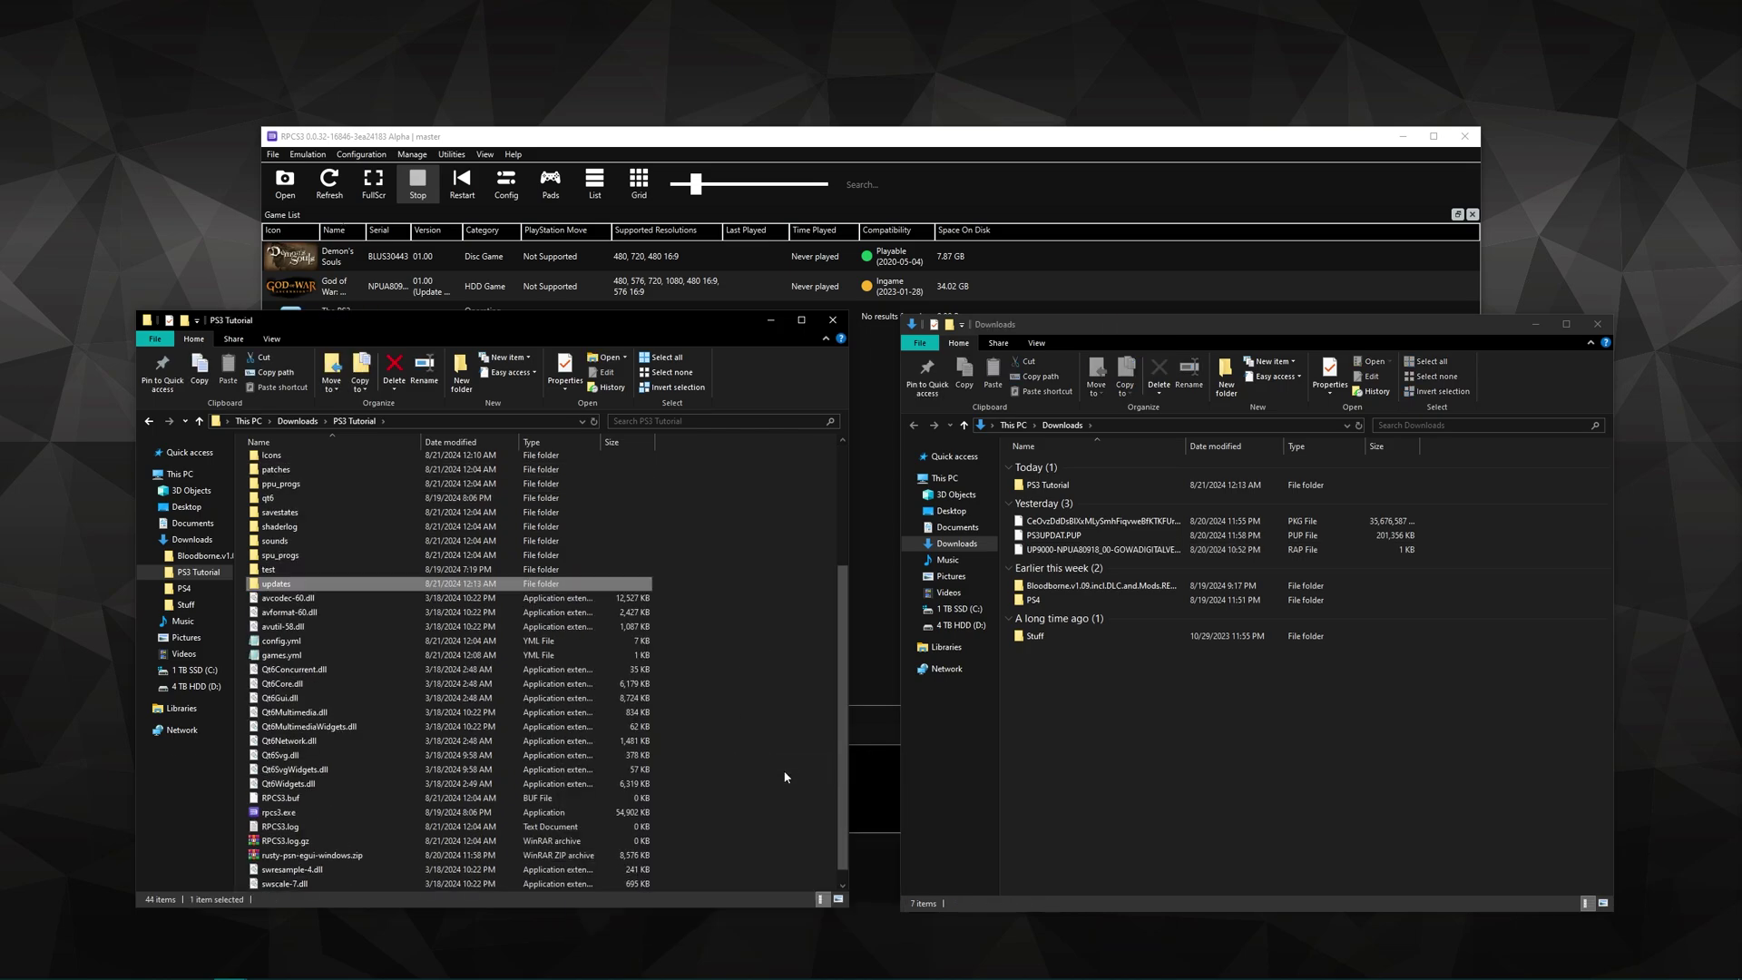
Extract the rusty-psn zip in place, delete it, and launch rusty-psn.exe.
{"action": "right_click", "coordinate": [359, 854]}
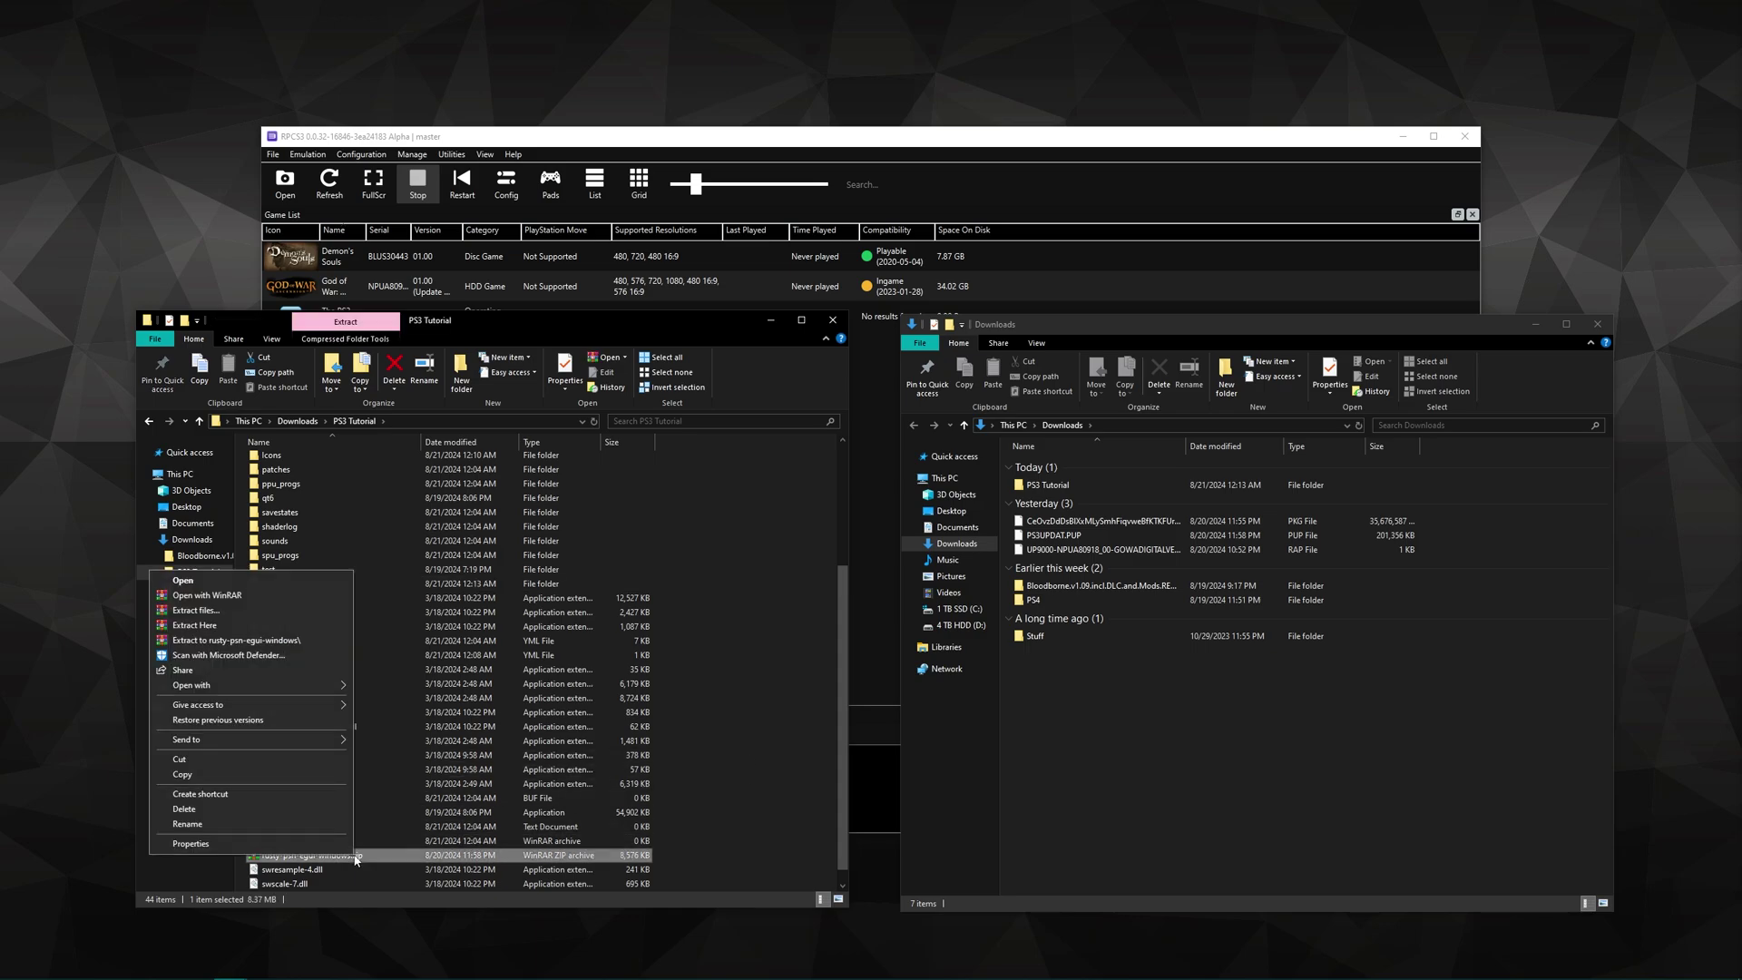
{"action": "left_click", "coordinate": [245, 629]}
{"action": "right_click", "coordinate": [348, 871]}
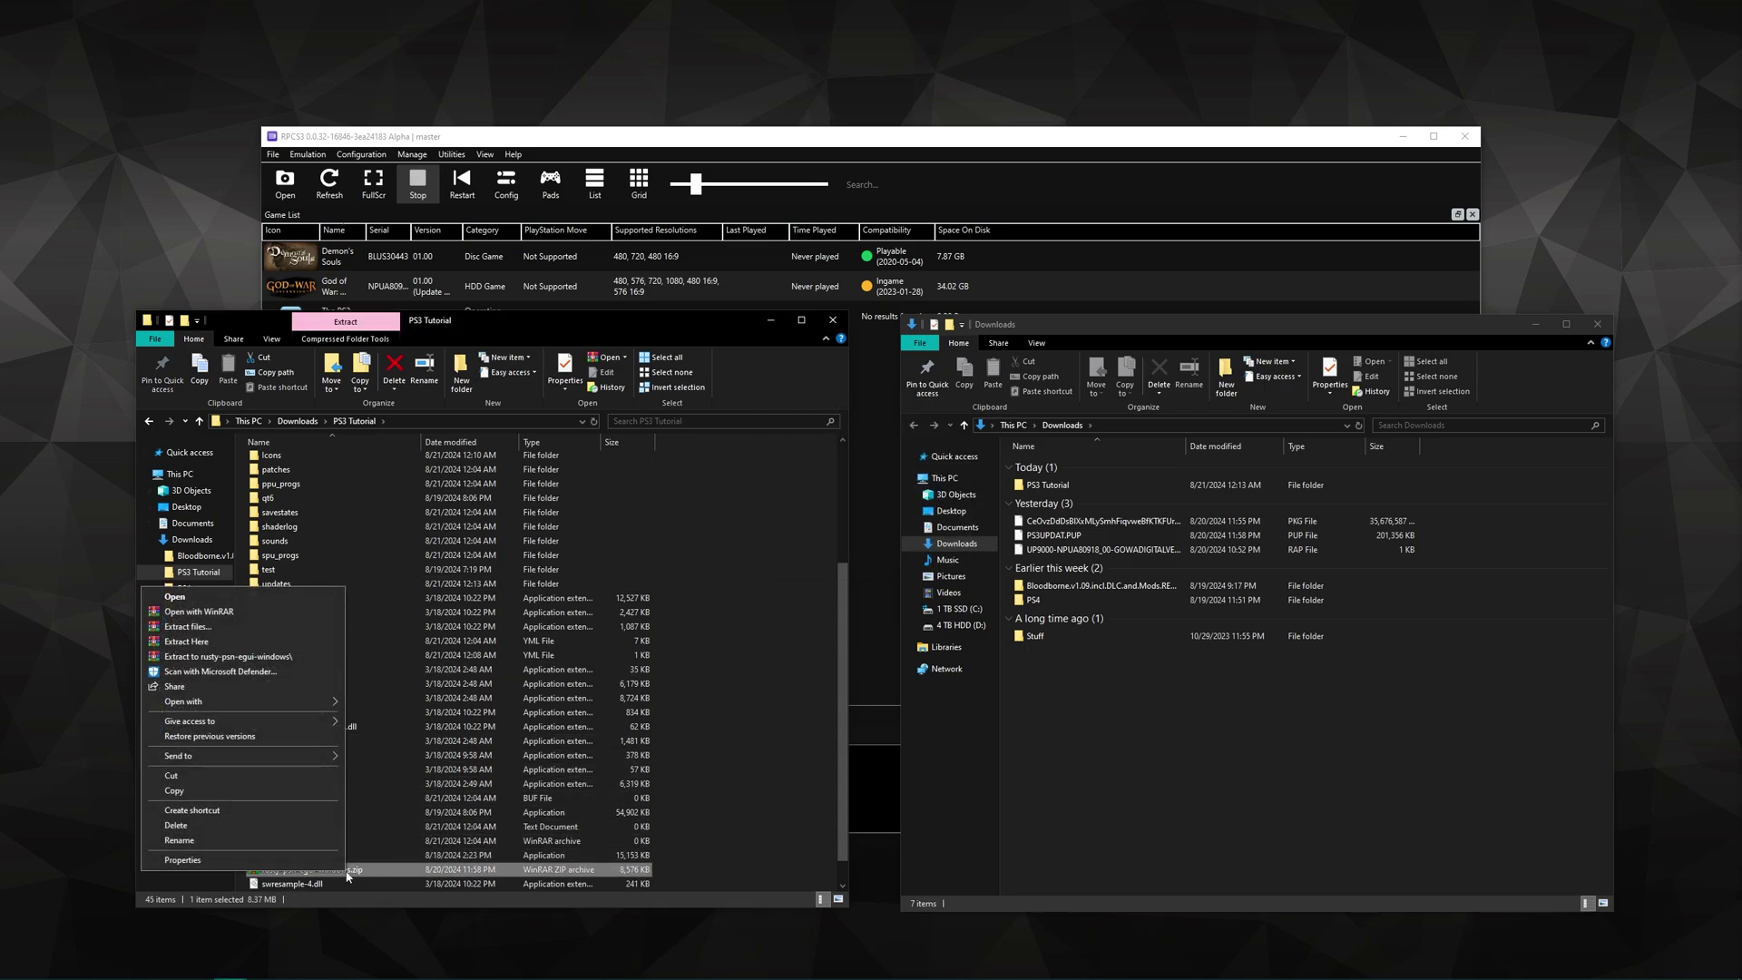
{"action": "left_click", "coordinate": [254, 824]}
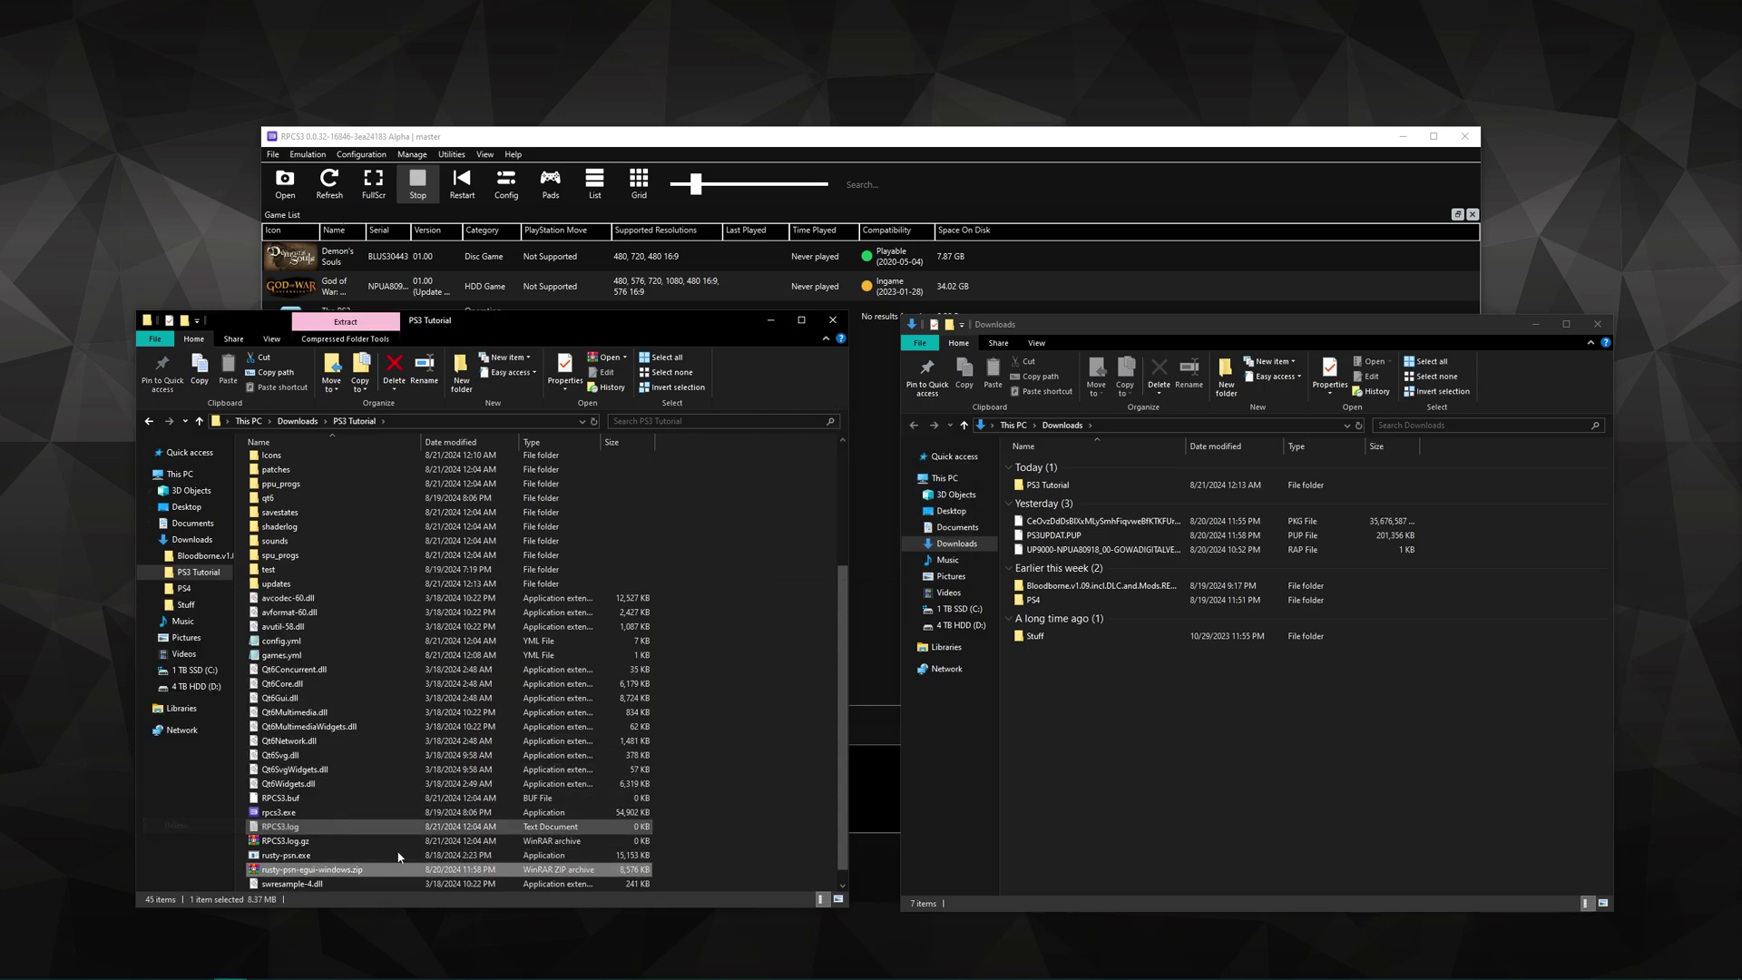
{"action": "double_click", "coordinate": [369, 859]}
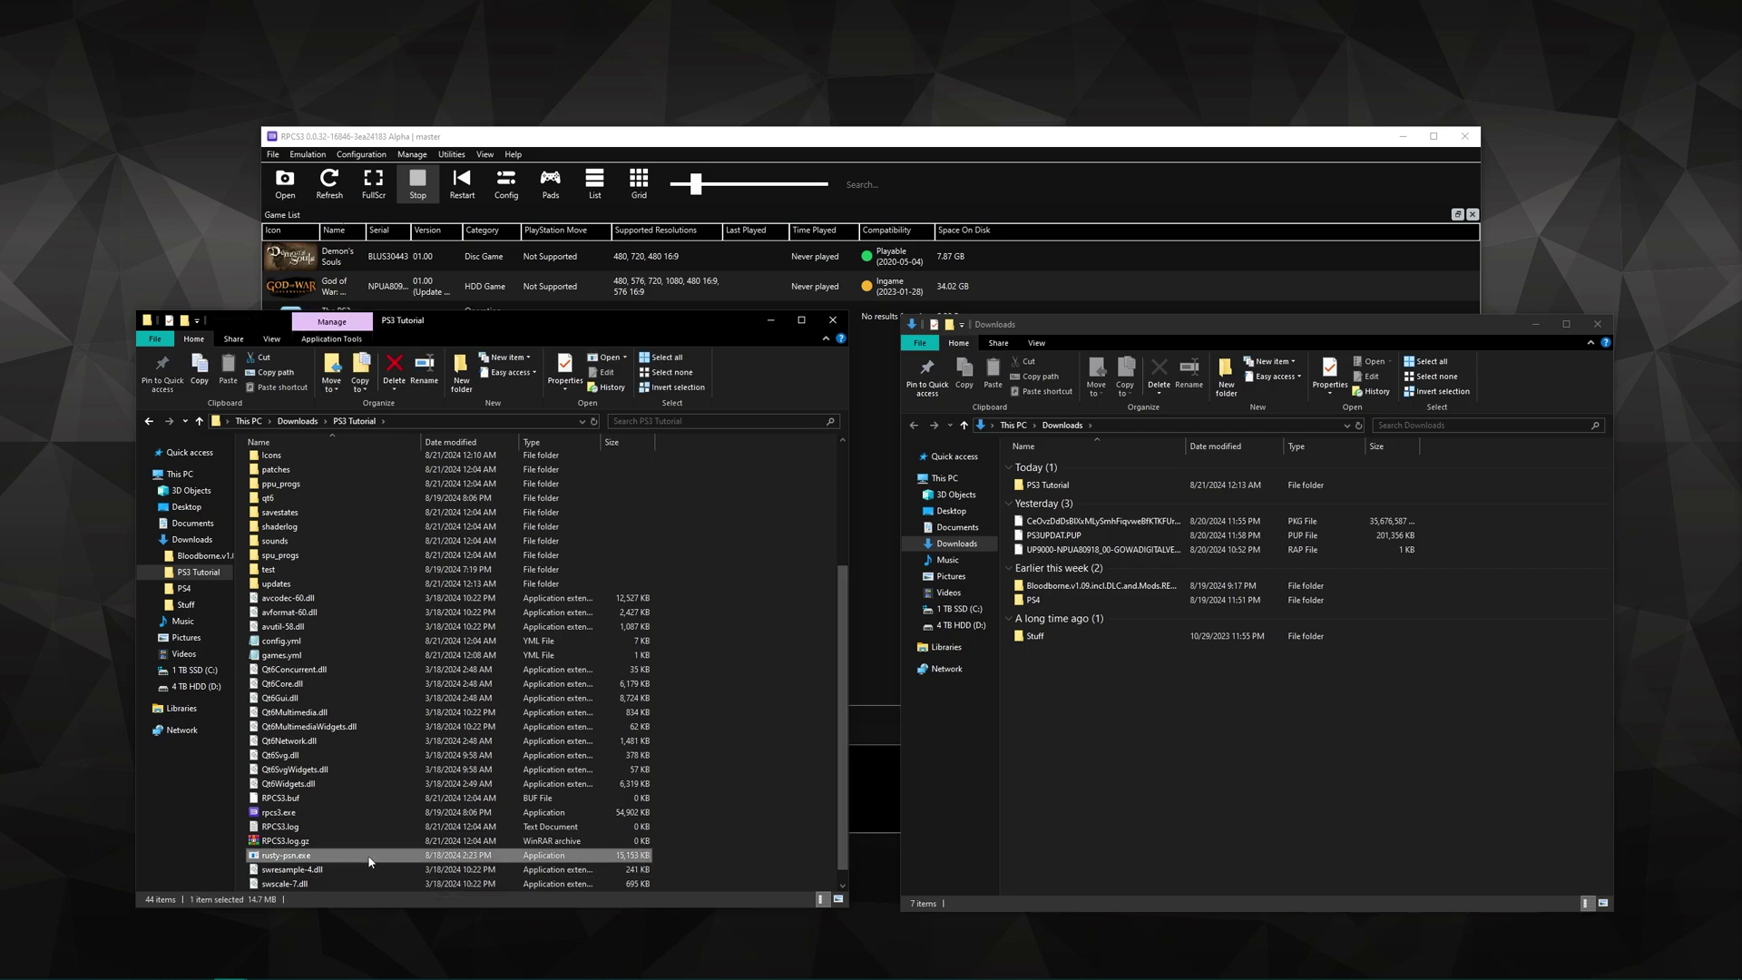
Place the rusty-psn window to the right of the RPCS3 window.
{"action": "left_click_drag", "start_coordinate": [1071, 514], "coordinate": [914, 459]}
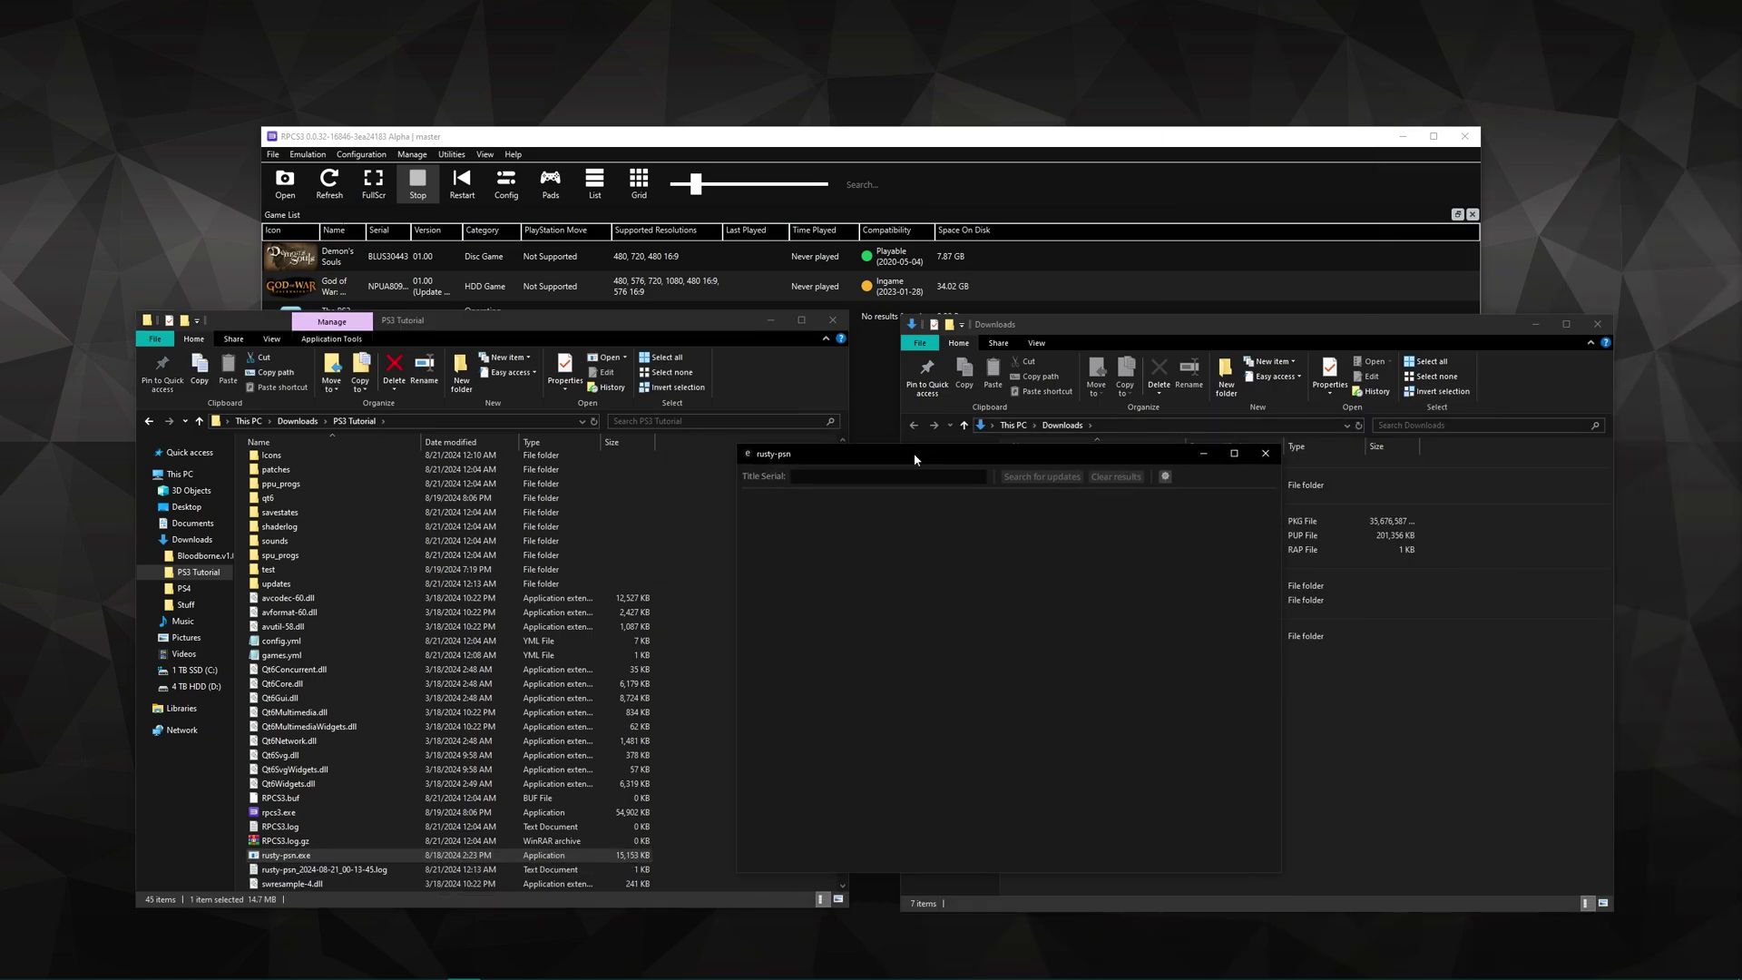
{"action": "left_click_drag", "start_coordinate": [1119, 138], "coordinate": [862, 148]}
{"action": "left_click_drag", "start_coordinate": [1078, 453], "coordinate": [1529, 313]}
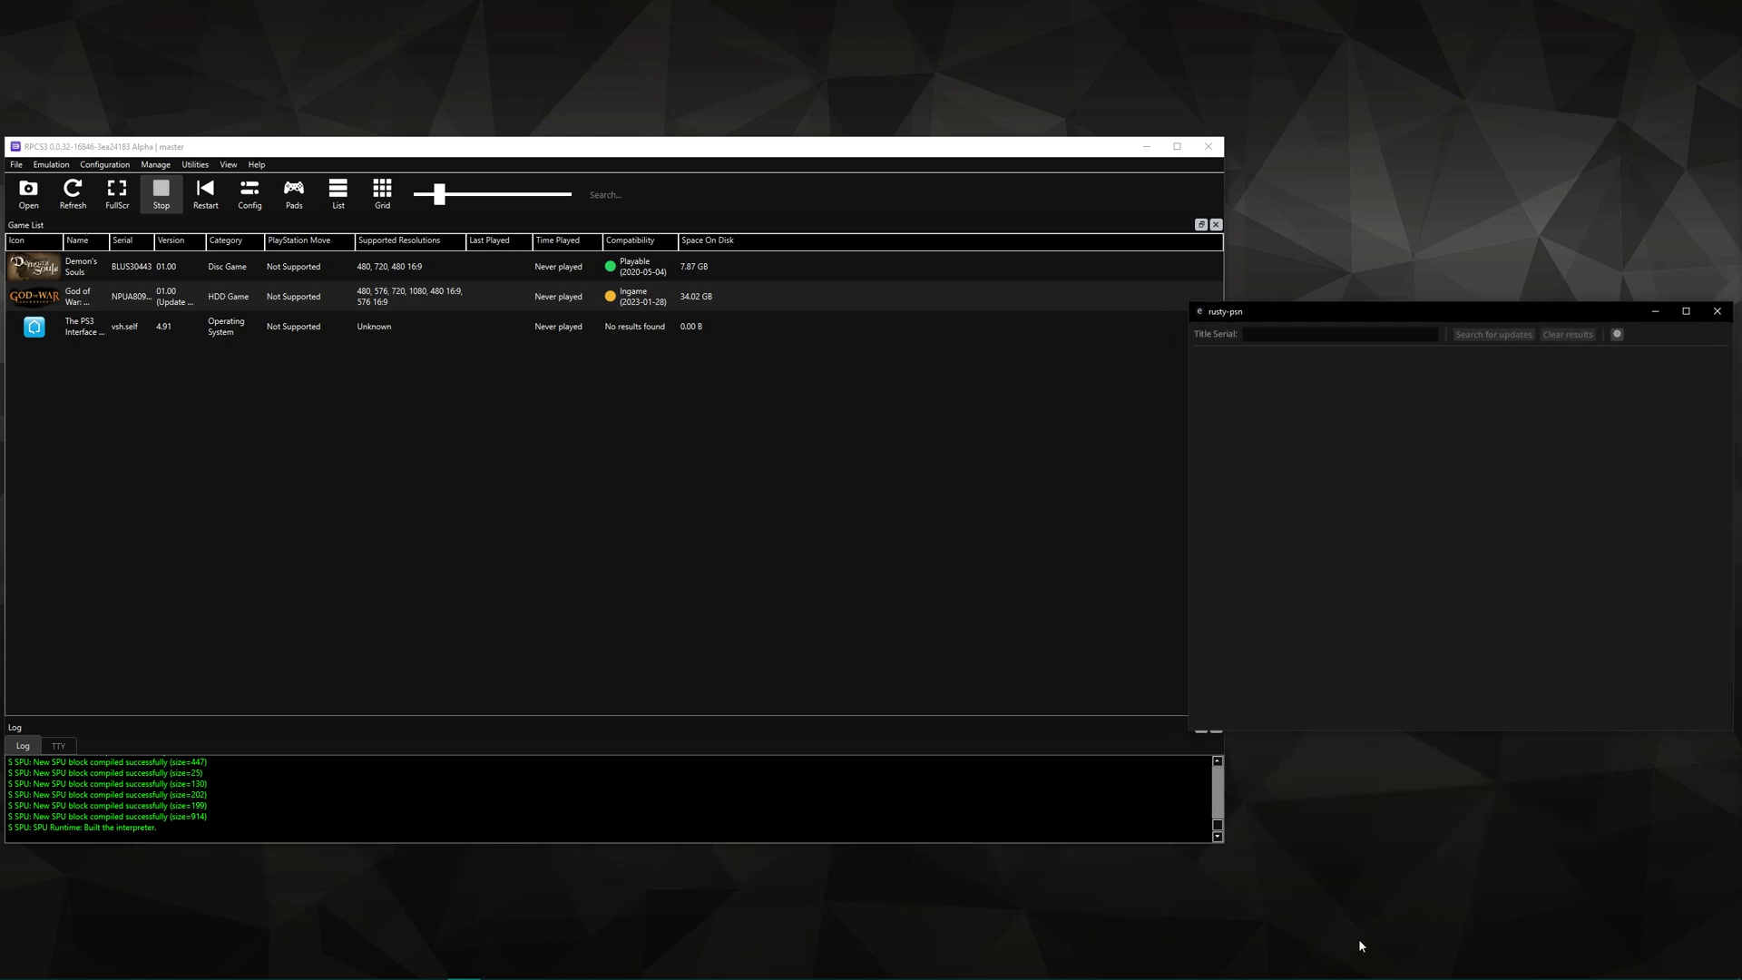
Set rusty-psn's download path to the PS3 Tutorial updates folder and save it.
{"action": "left_click", "coordinate": [1617, 335]}
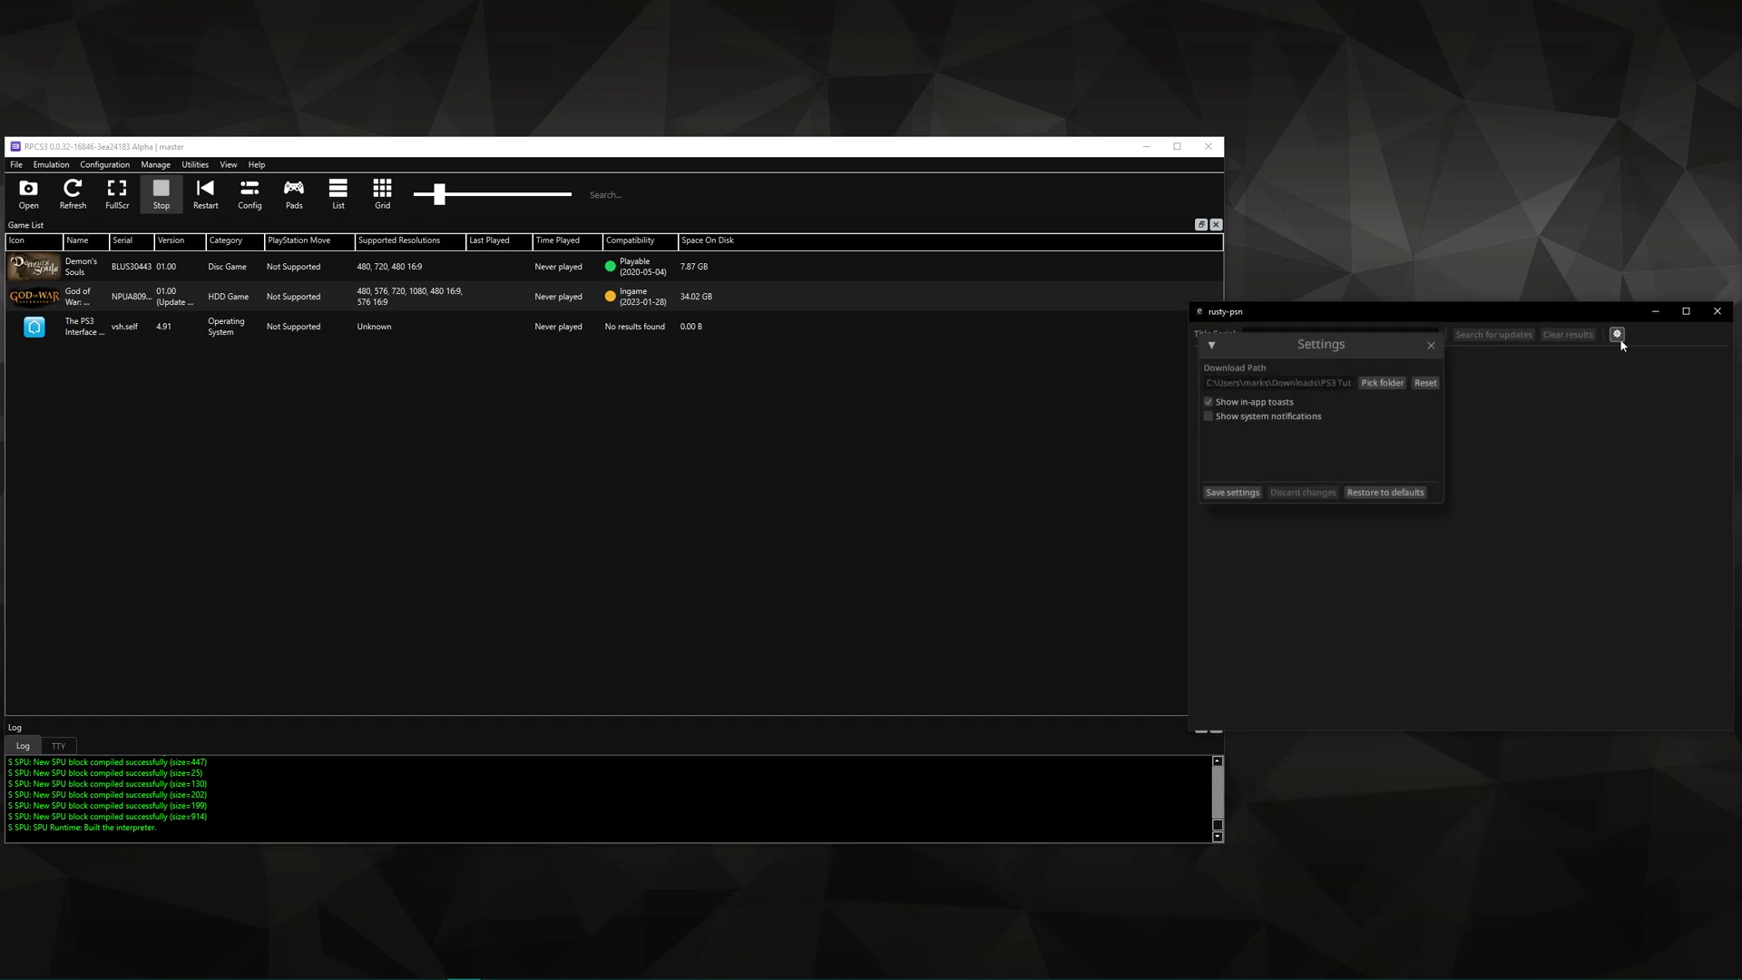
{"action": "left_click", "coordinate": [1382, 384]}
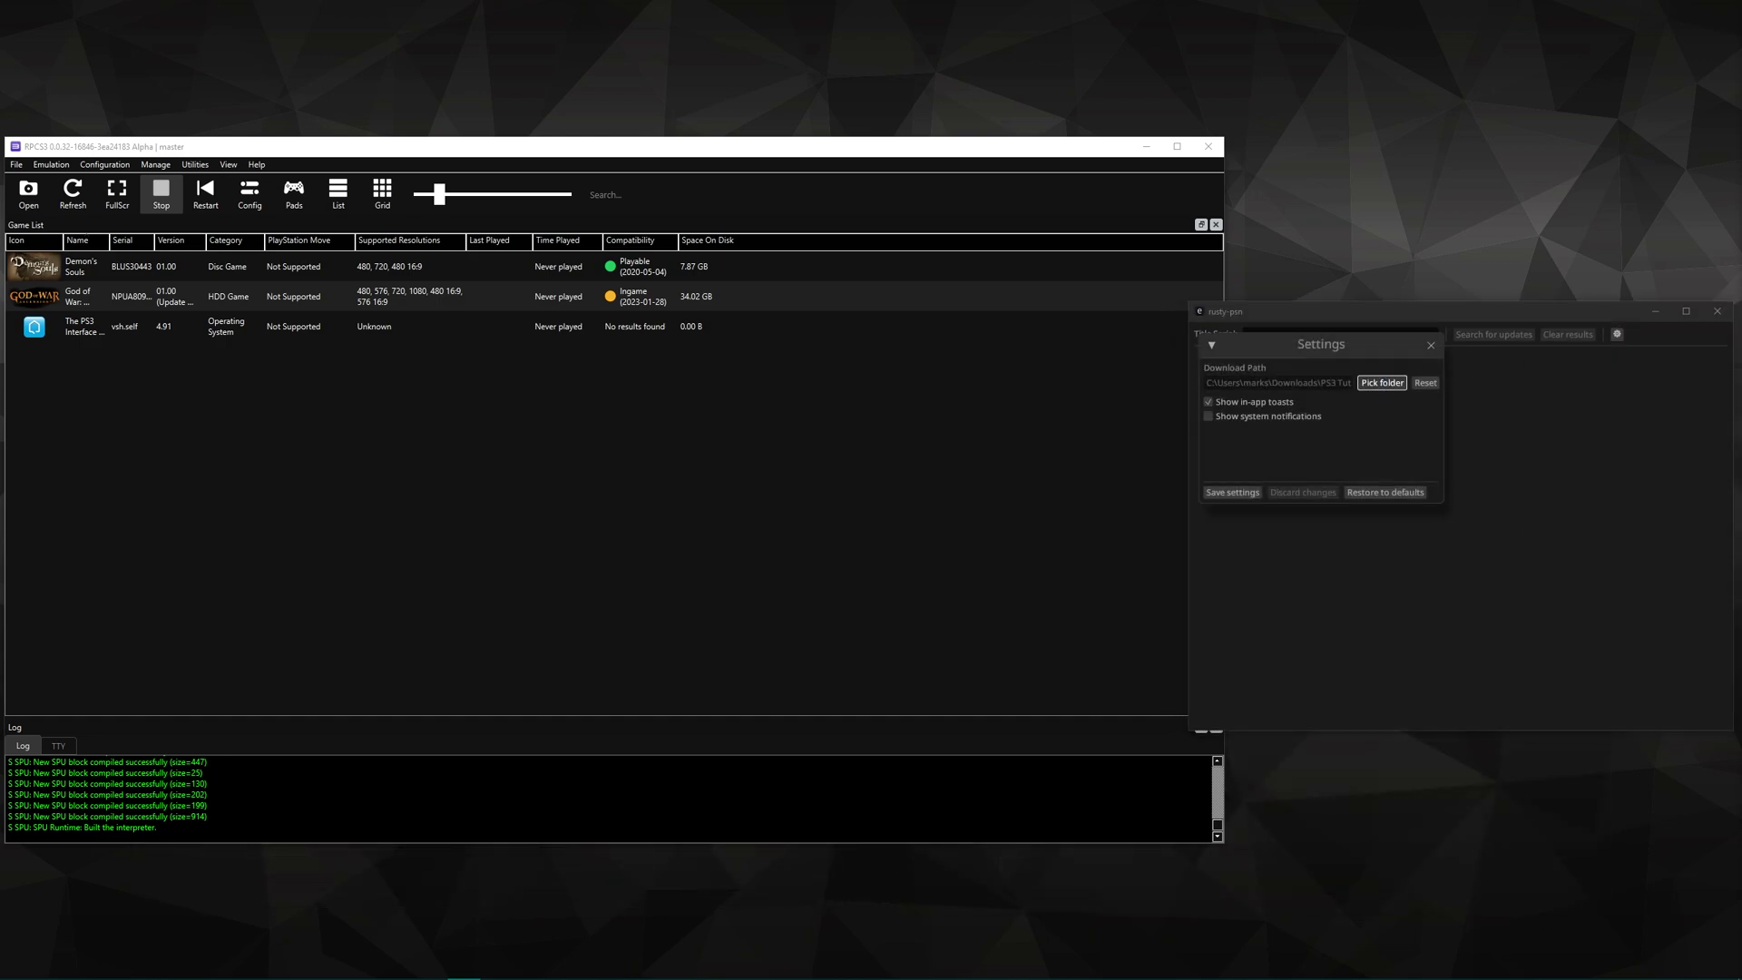
{"action": "left_click", "coordinate": [532, 718]}
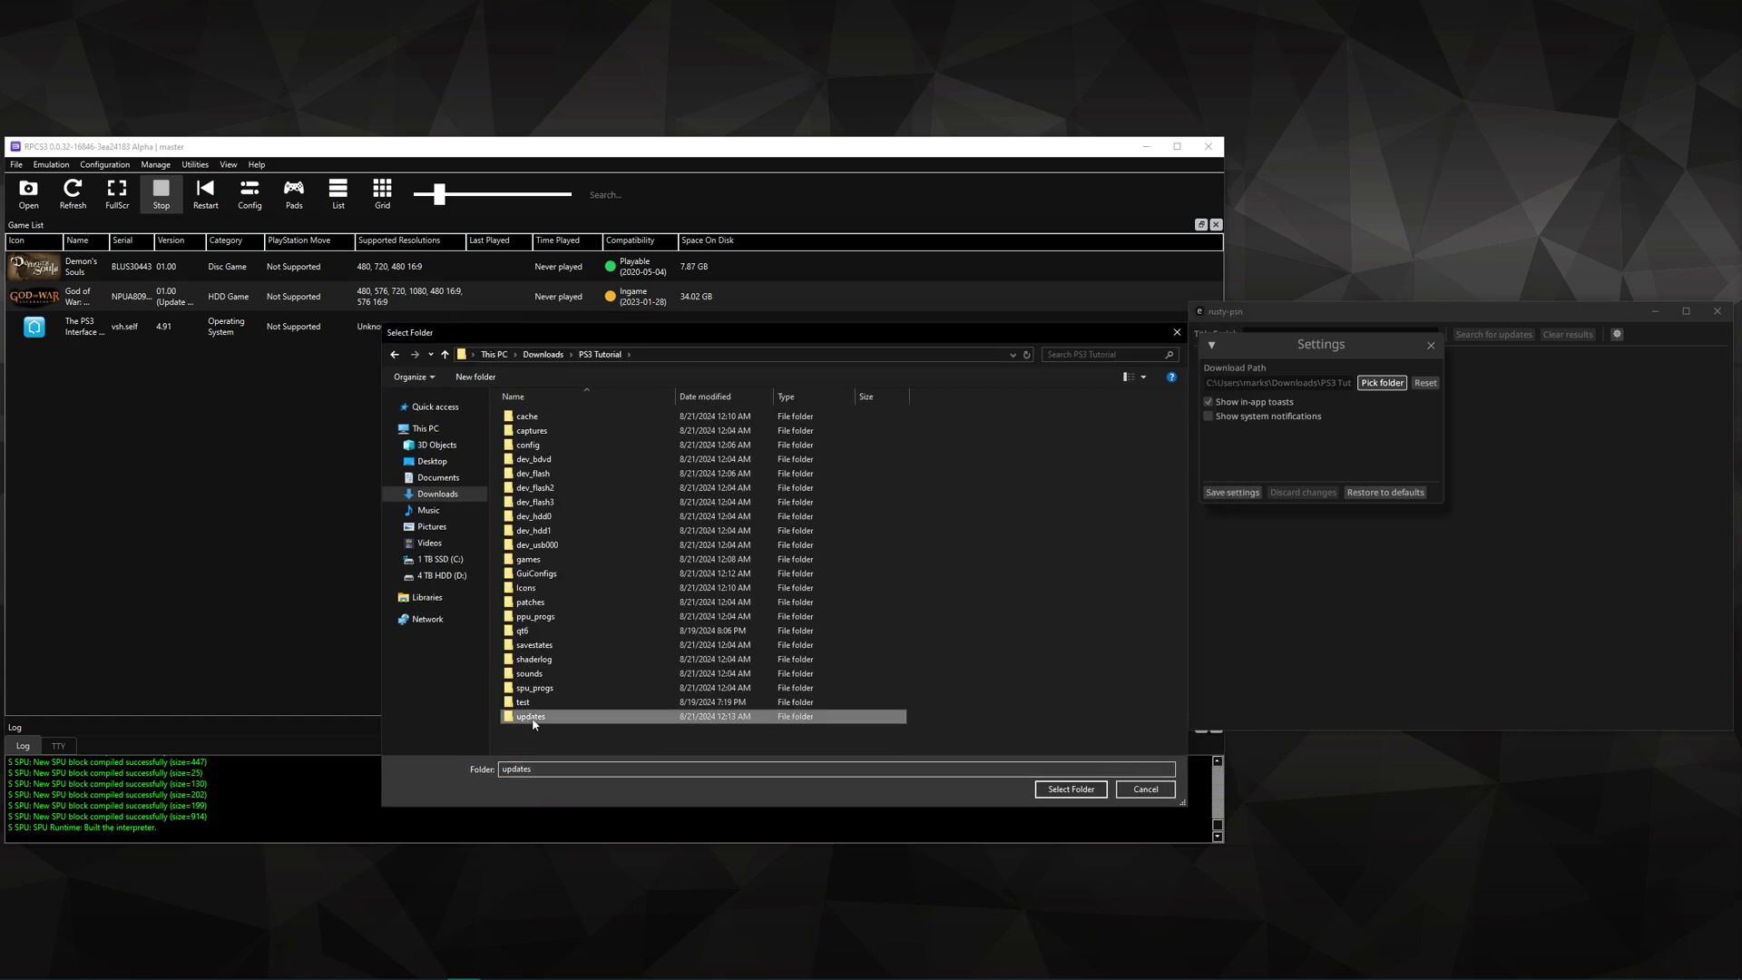
{"action": "left_click", "coordinate": [1071, 788]}
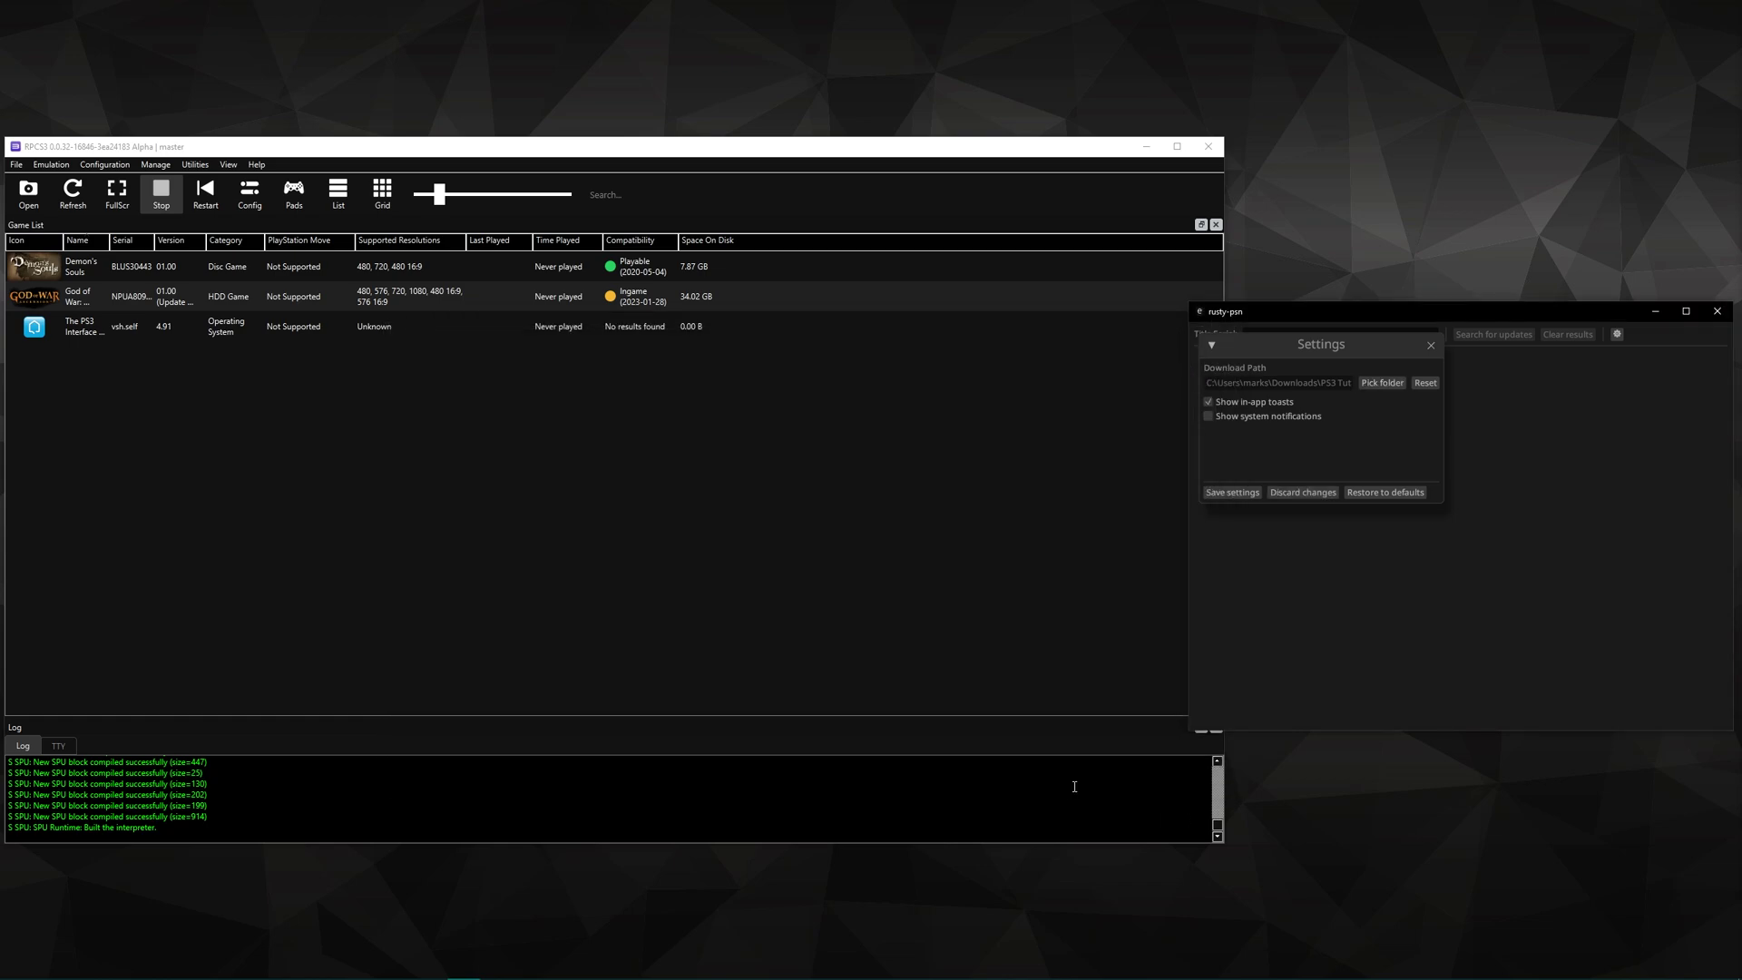
{"action": "left_click", "coordinate": [1232, 493]}
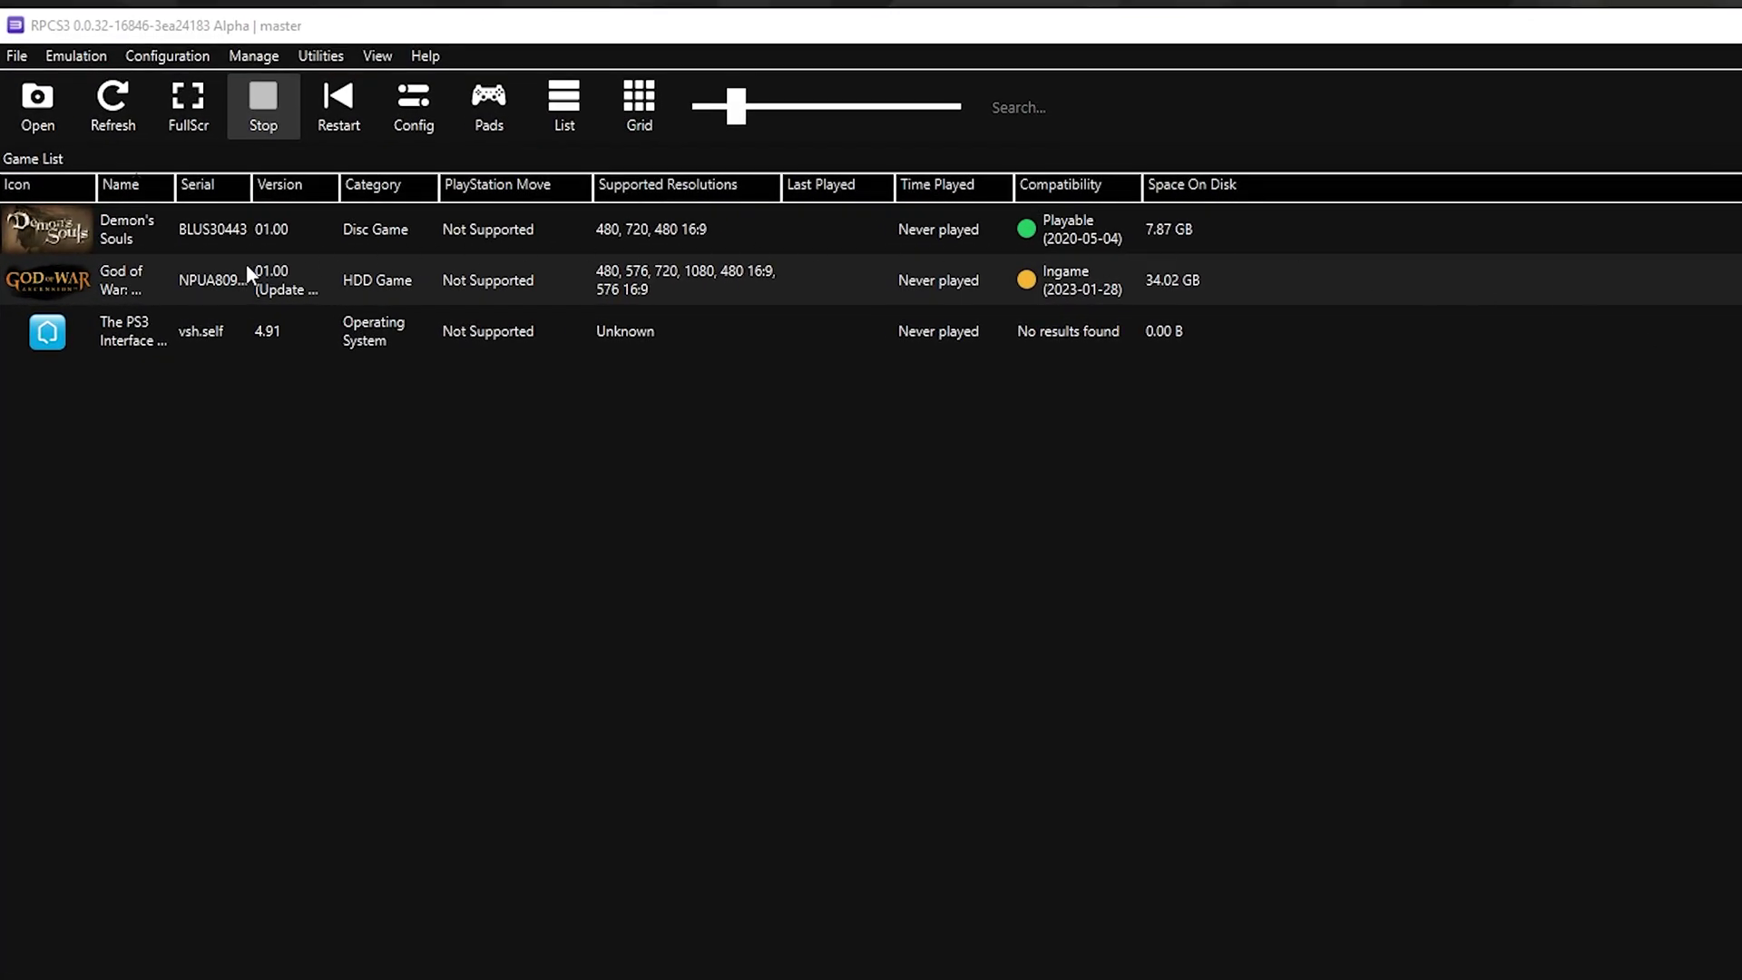
Copy God of War's serial NPUA80918 into rusty-psn and search for its updates.
{"action": "right_click", "coordinate": [207, 280]}
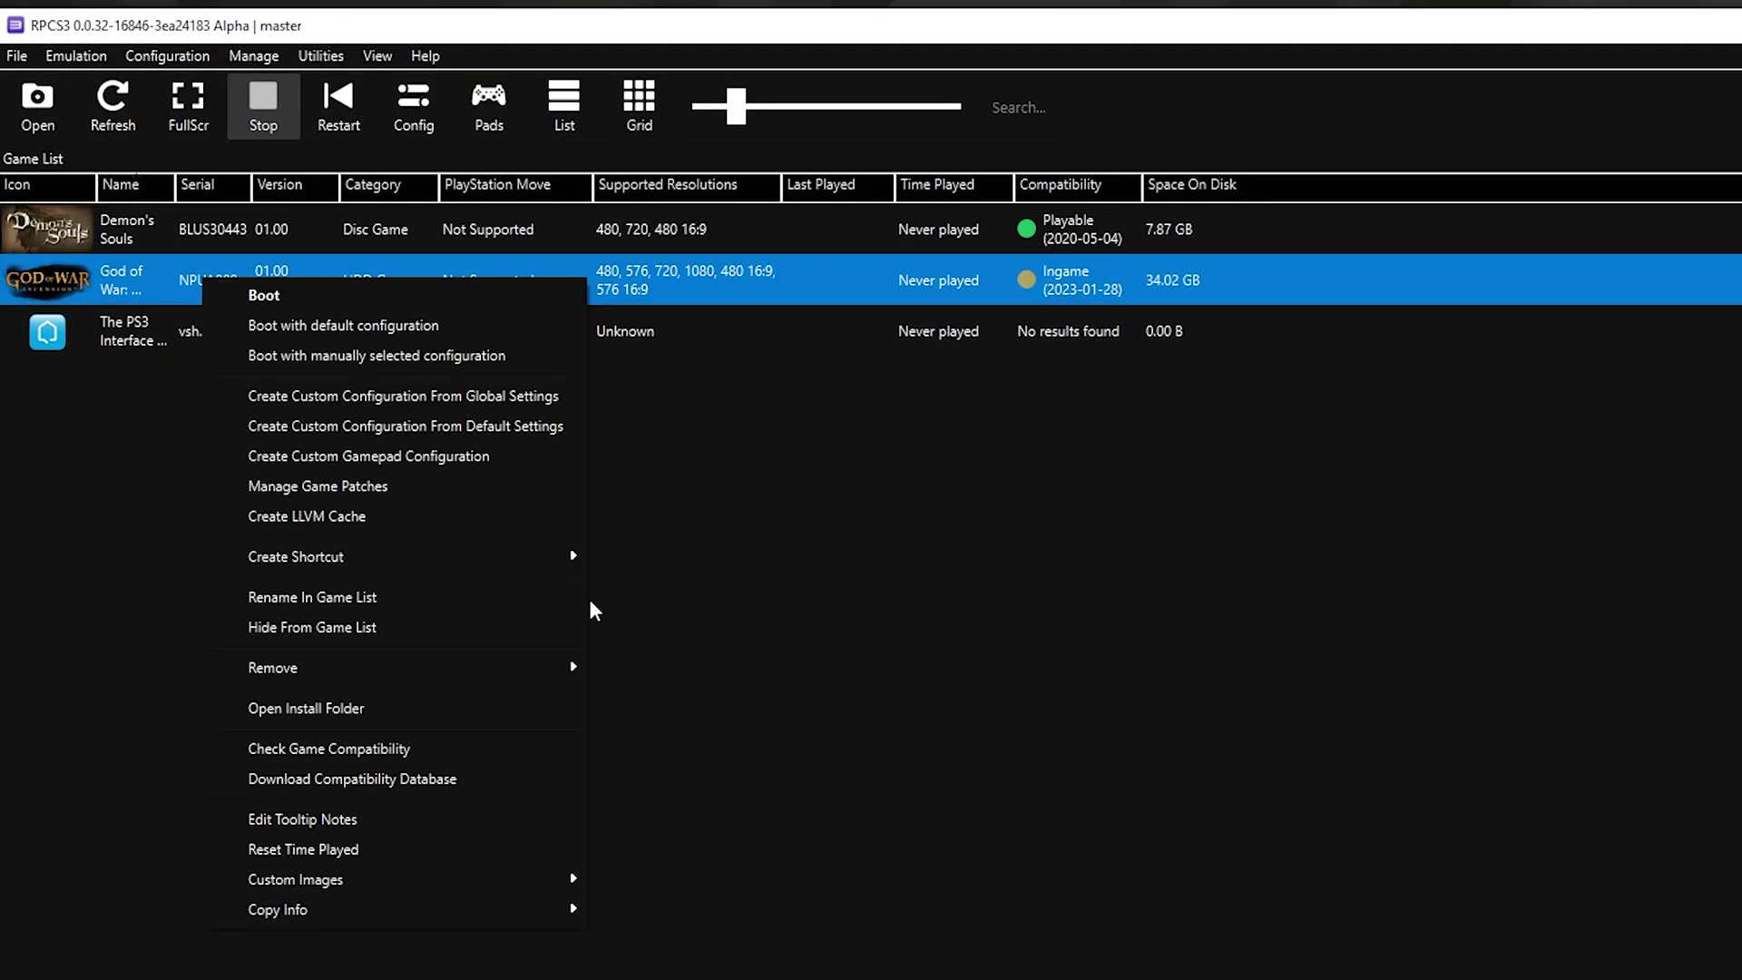
{"action": "mouse_move", "coordinate": [325, 924]}
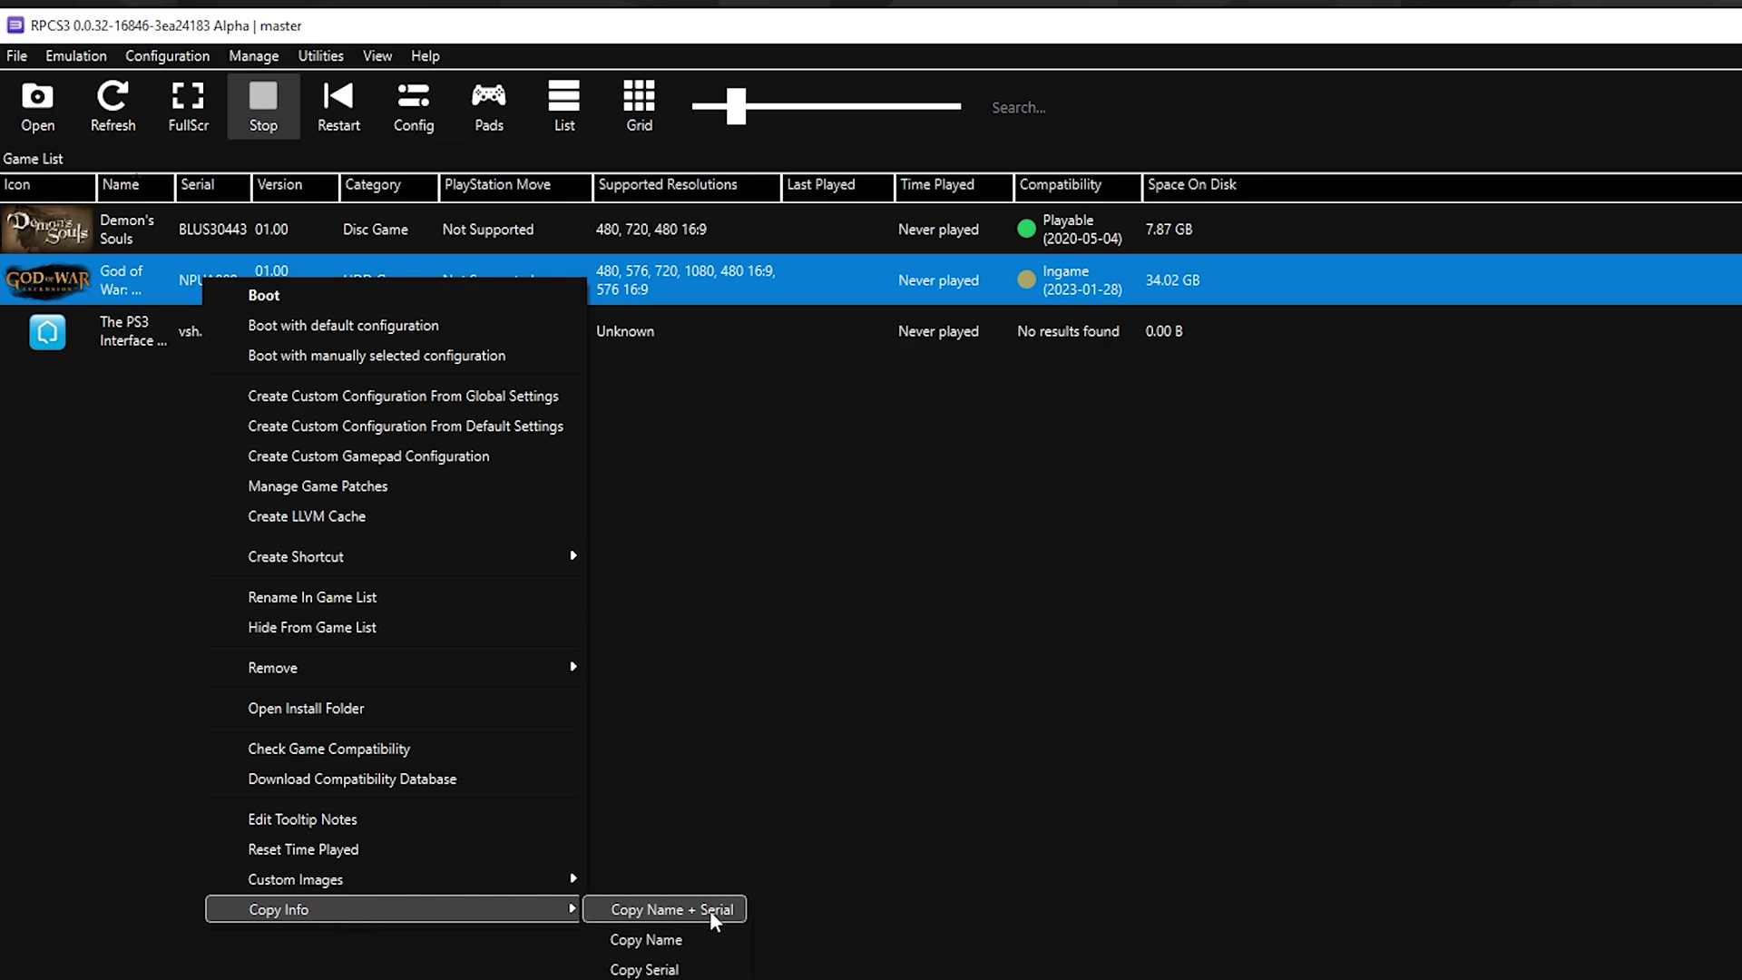
{"action": "left_click", "coordinate": [709, 970]}
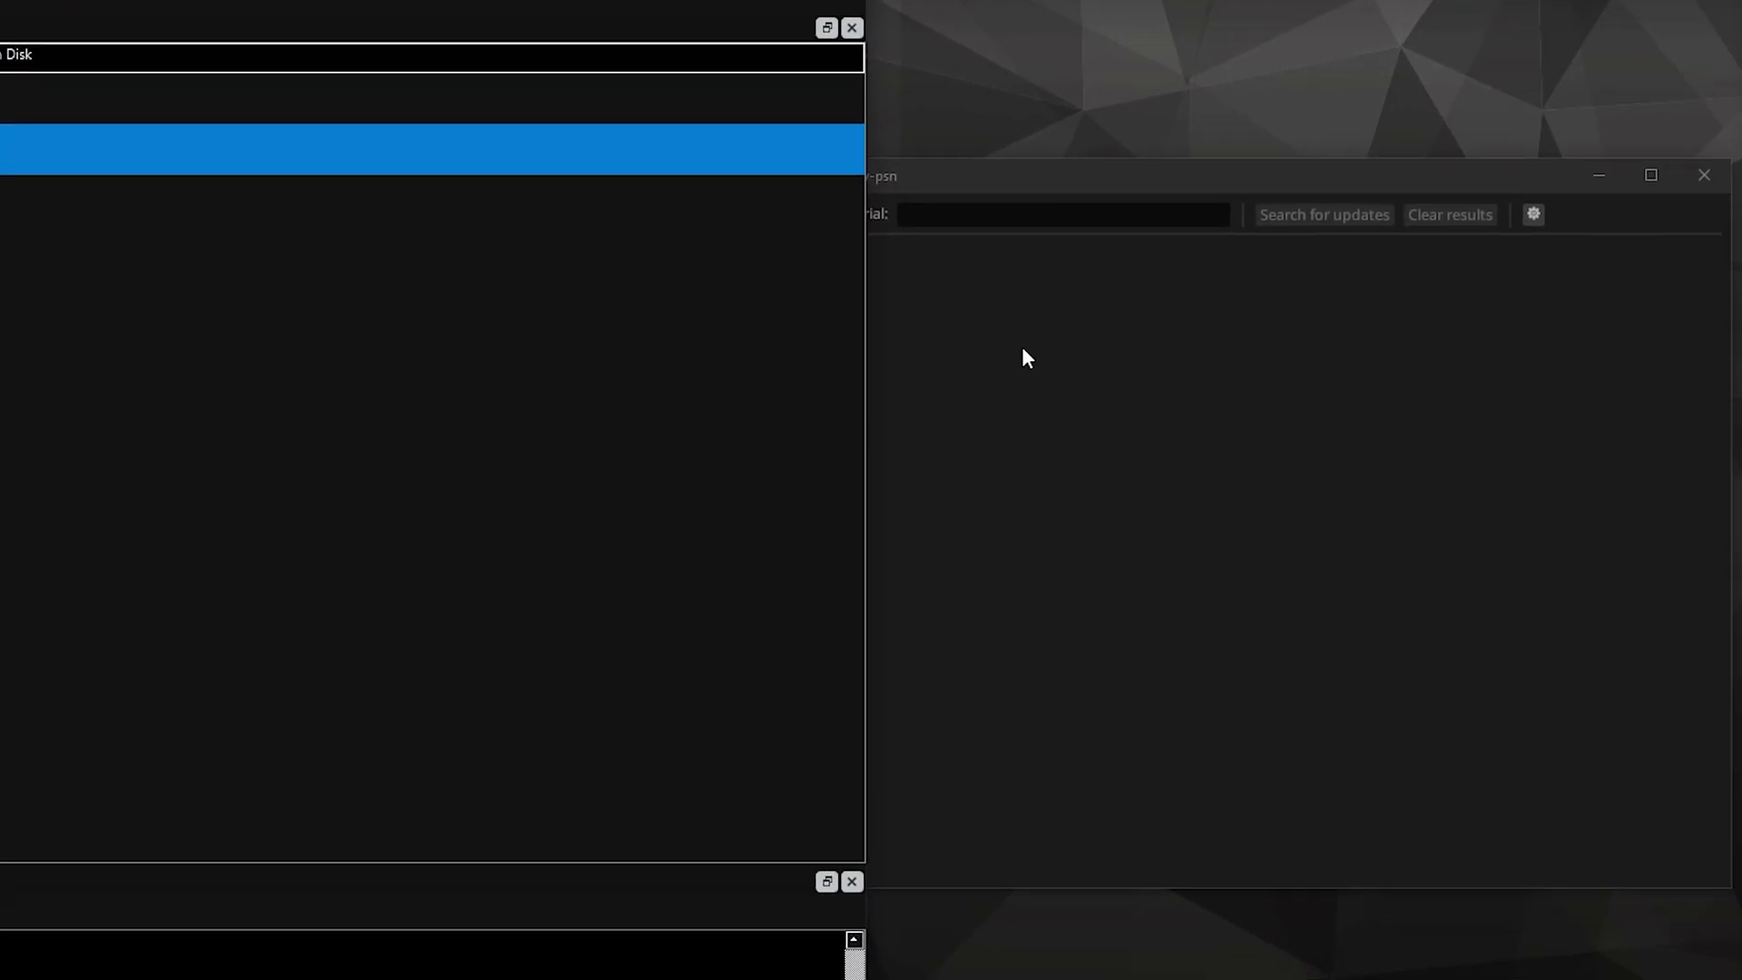
{"action": "right_click", "coordinate": [1033, 217]}
{"action": "left_click", "coordinate": [1069, 238]}
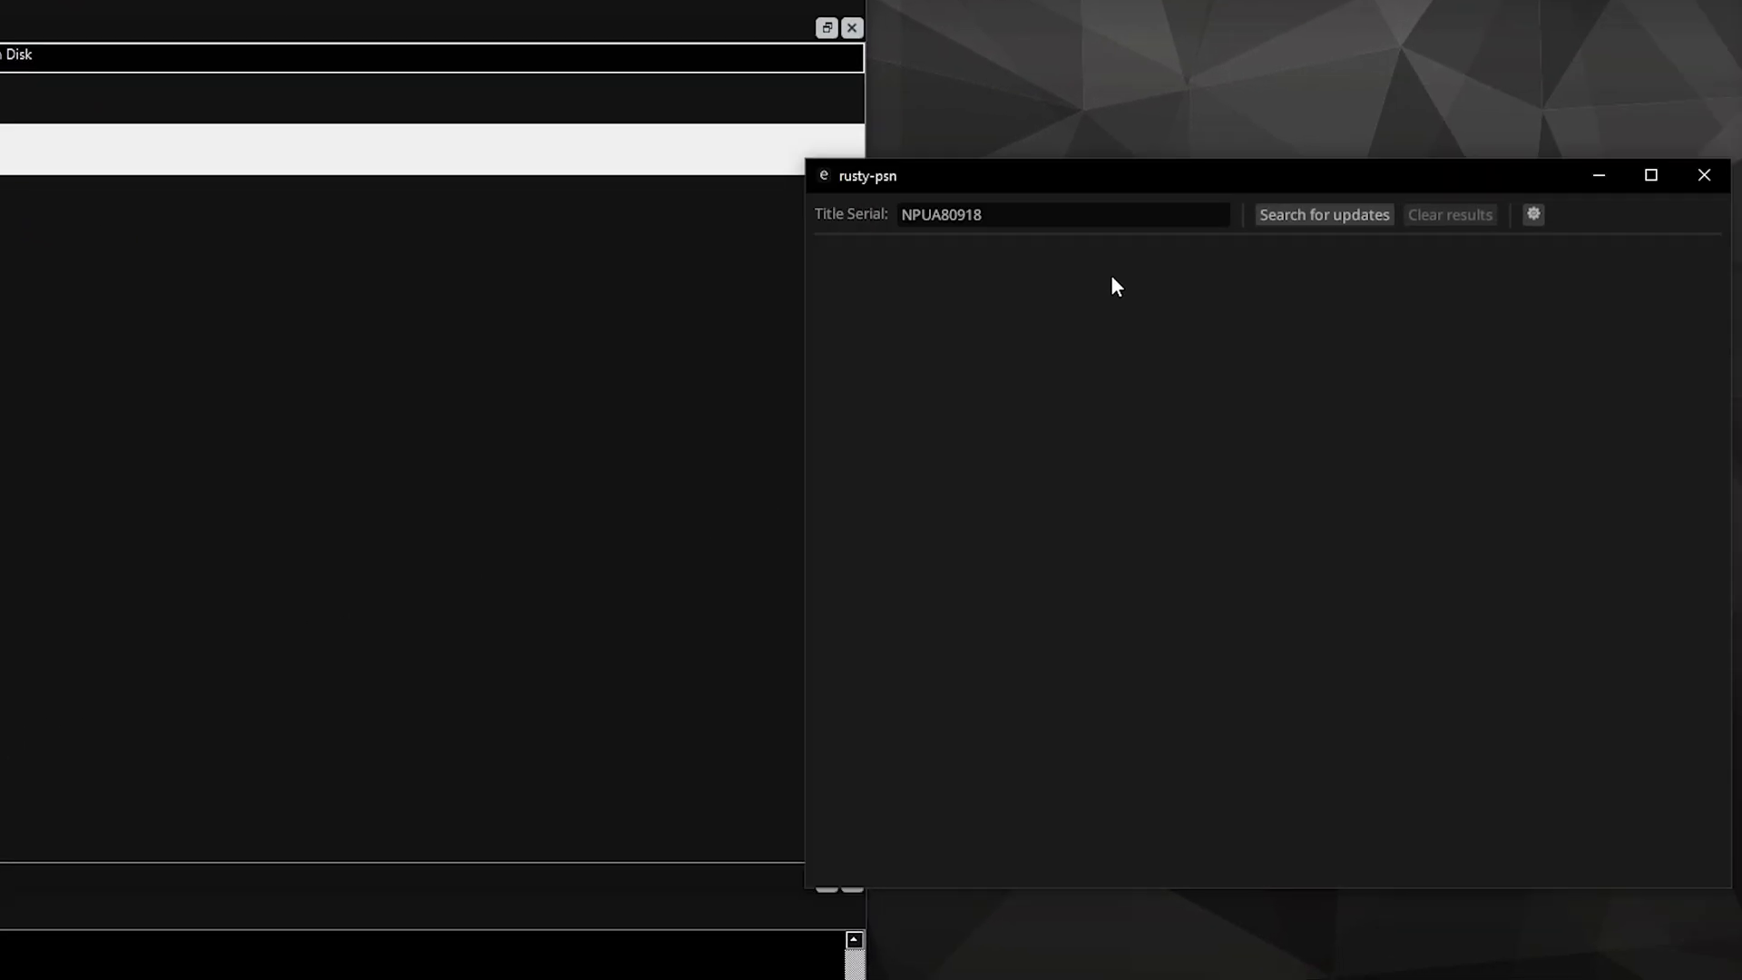
{"action": "left_click", "coordinate": [1306, 216]}
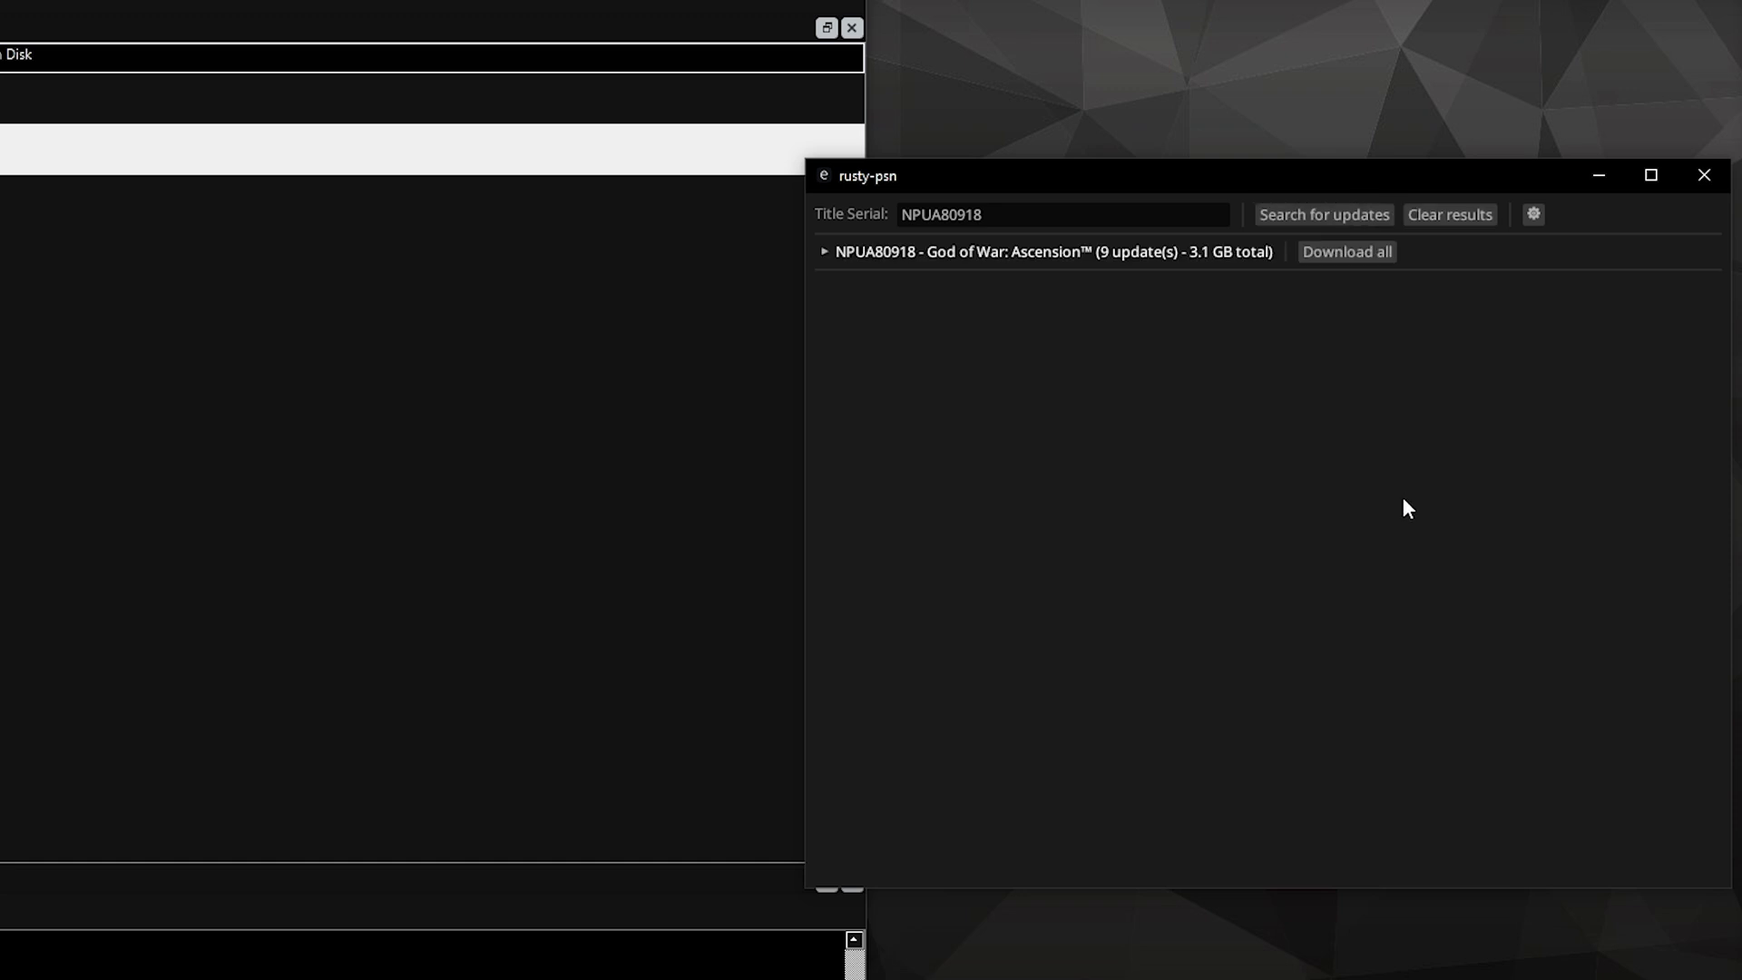
Download all nine God of War: Ascension update packages, then close rusty-psn.
{"action": "left_click", "coordinate": [835, 255]}
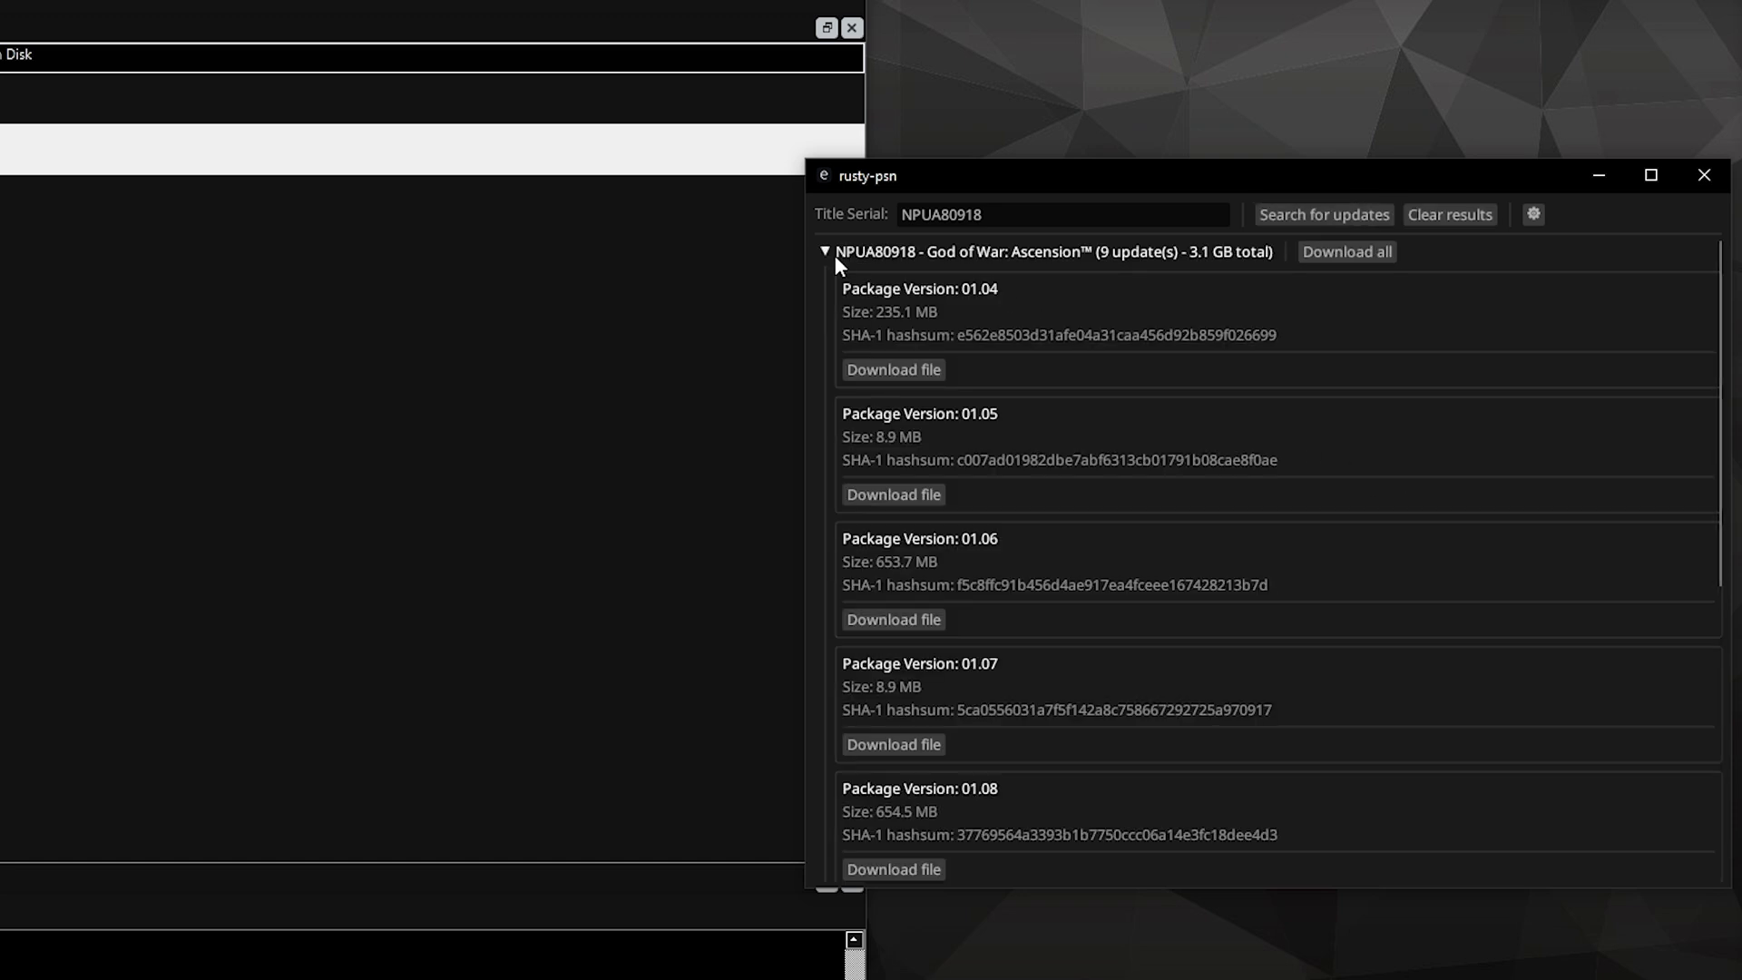
{"action": "left_click", "coordinate": [825, 252]}
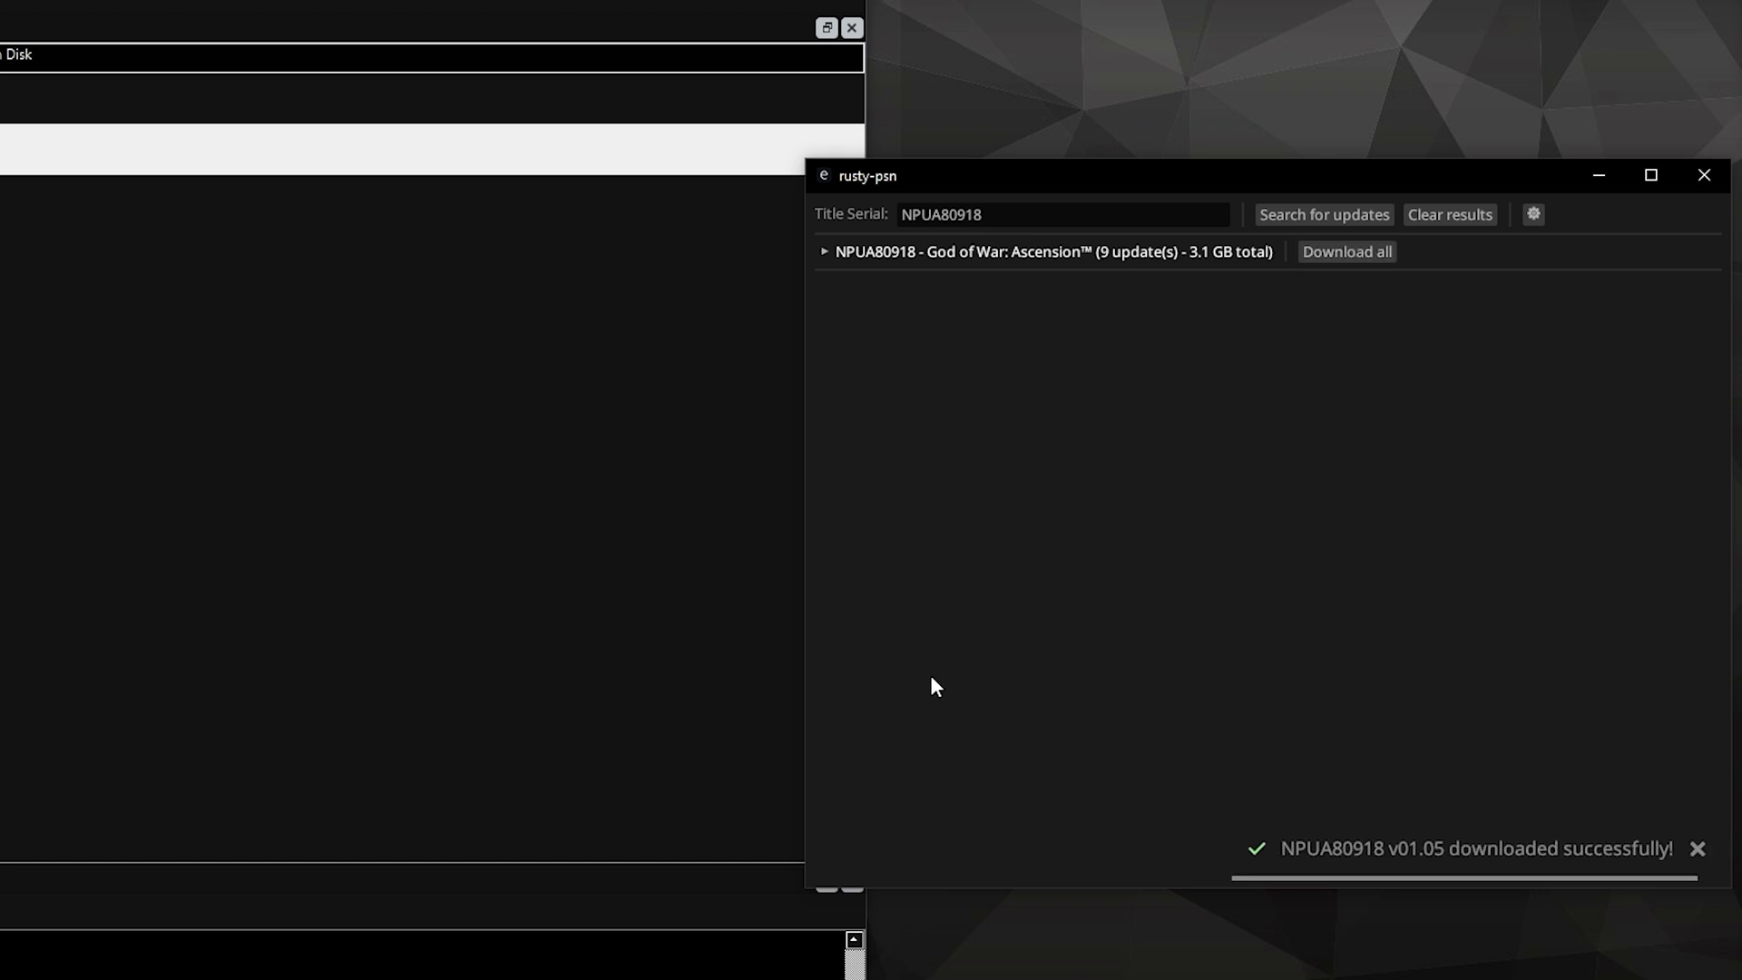
{"action": "left_click", "coordinate": [907, 252]}
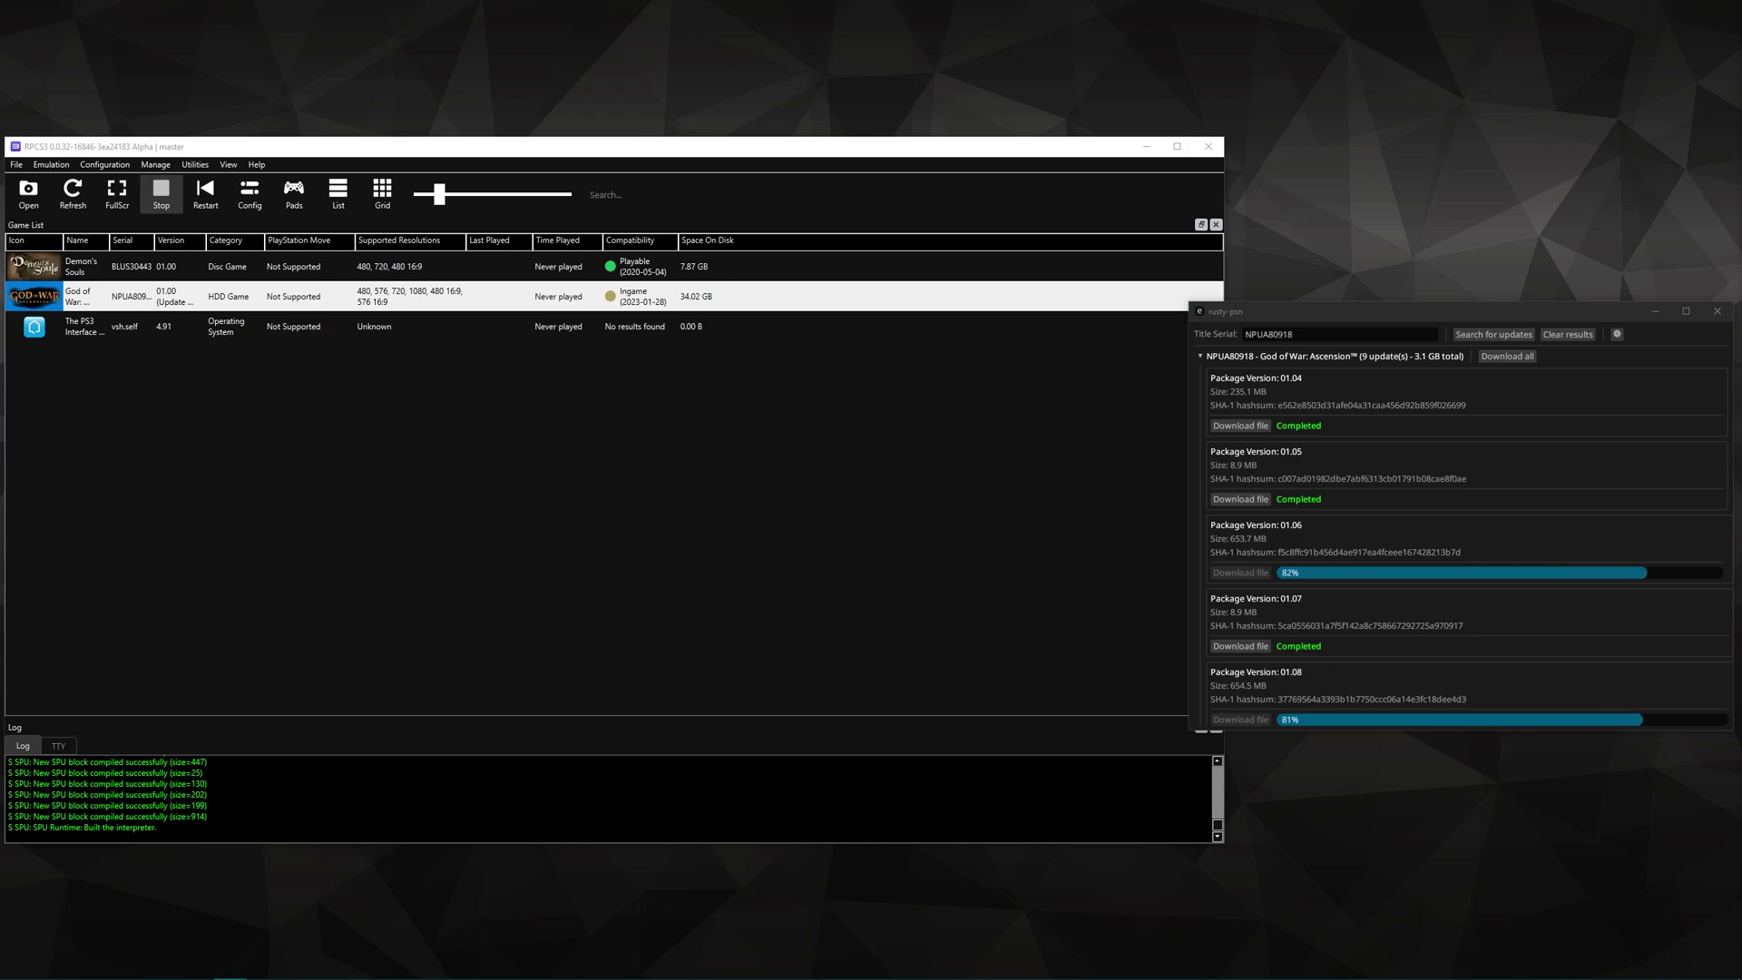
{"action": "scroll", "coordinate": [1563, 532], "scroll_direction": "down", "scroll_amount": 4}
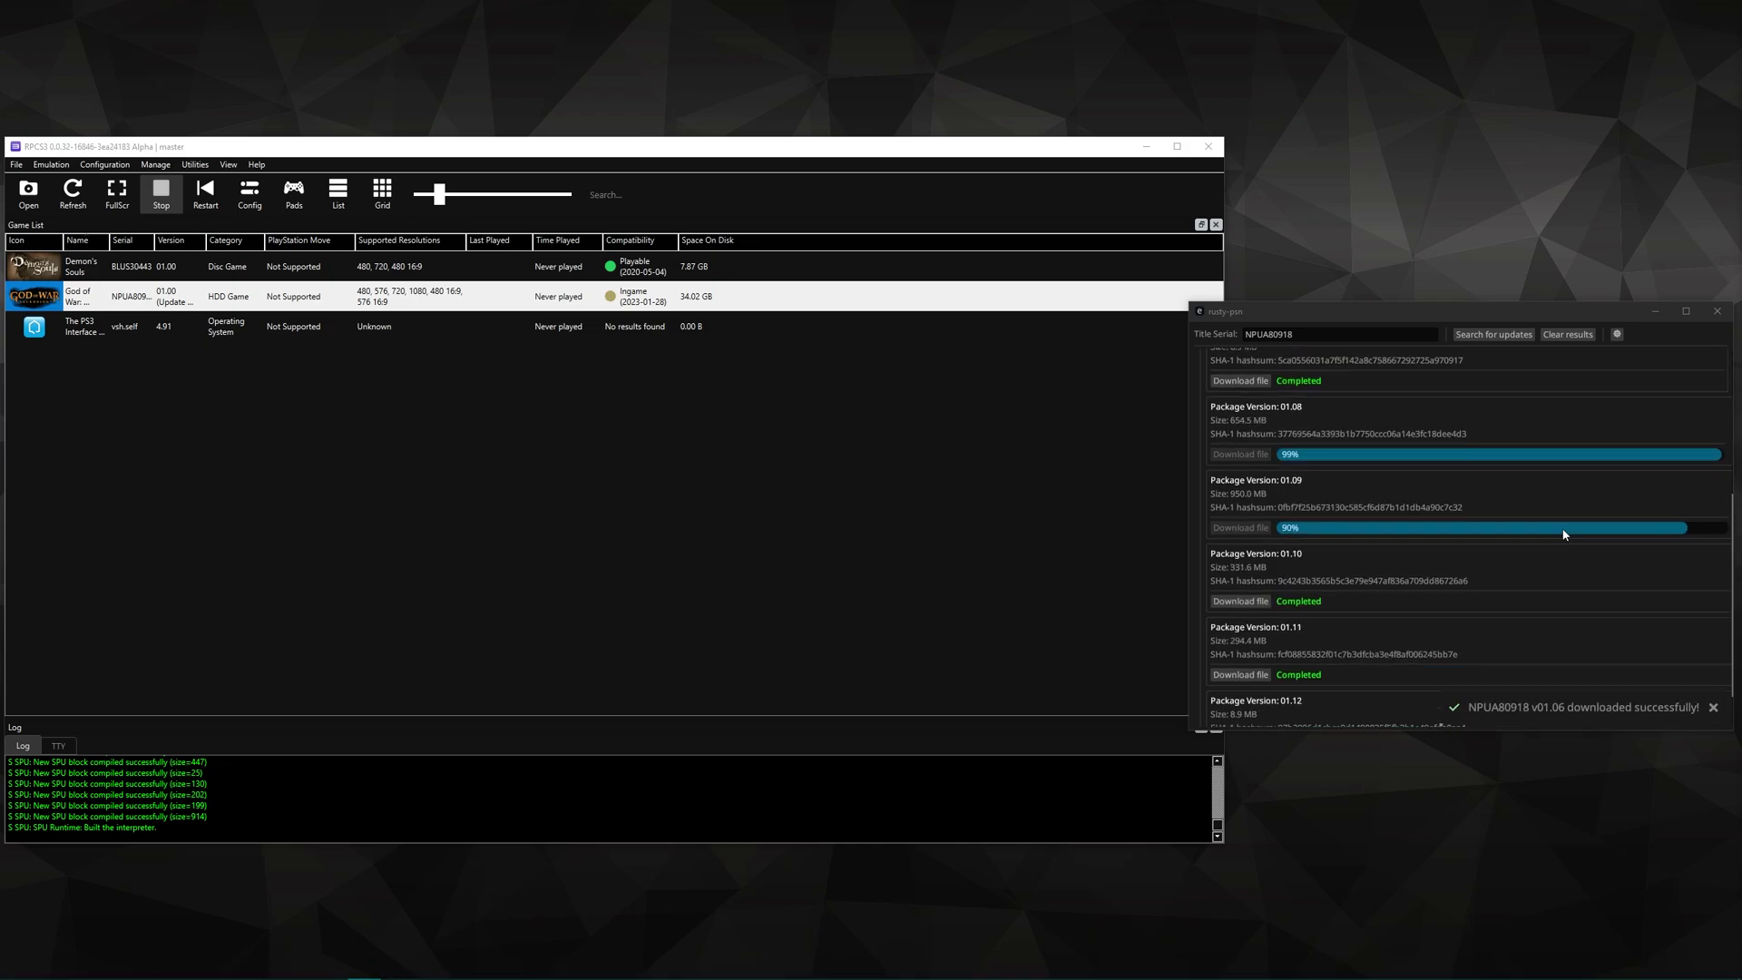
{"action": "left_click", "coordinate": [1715, 313]}
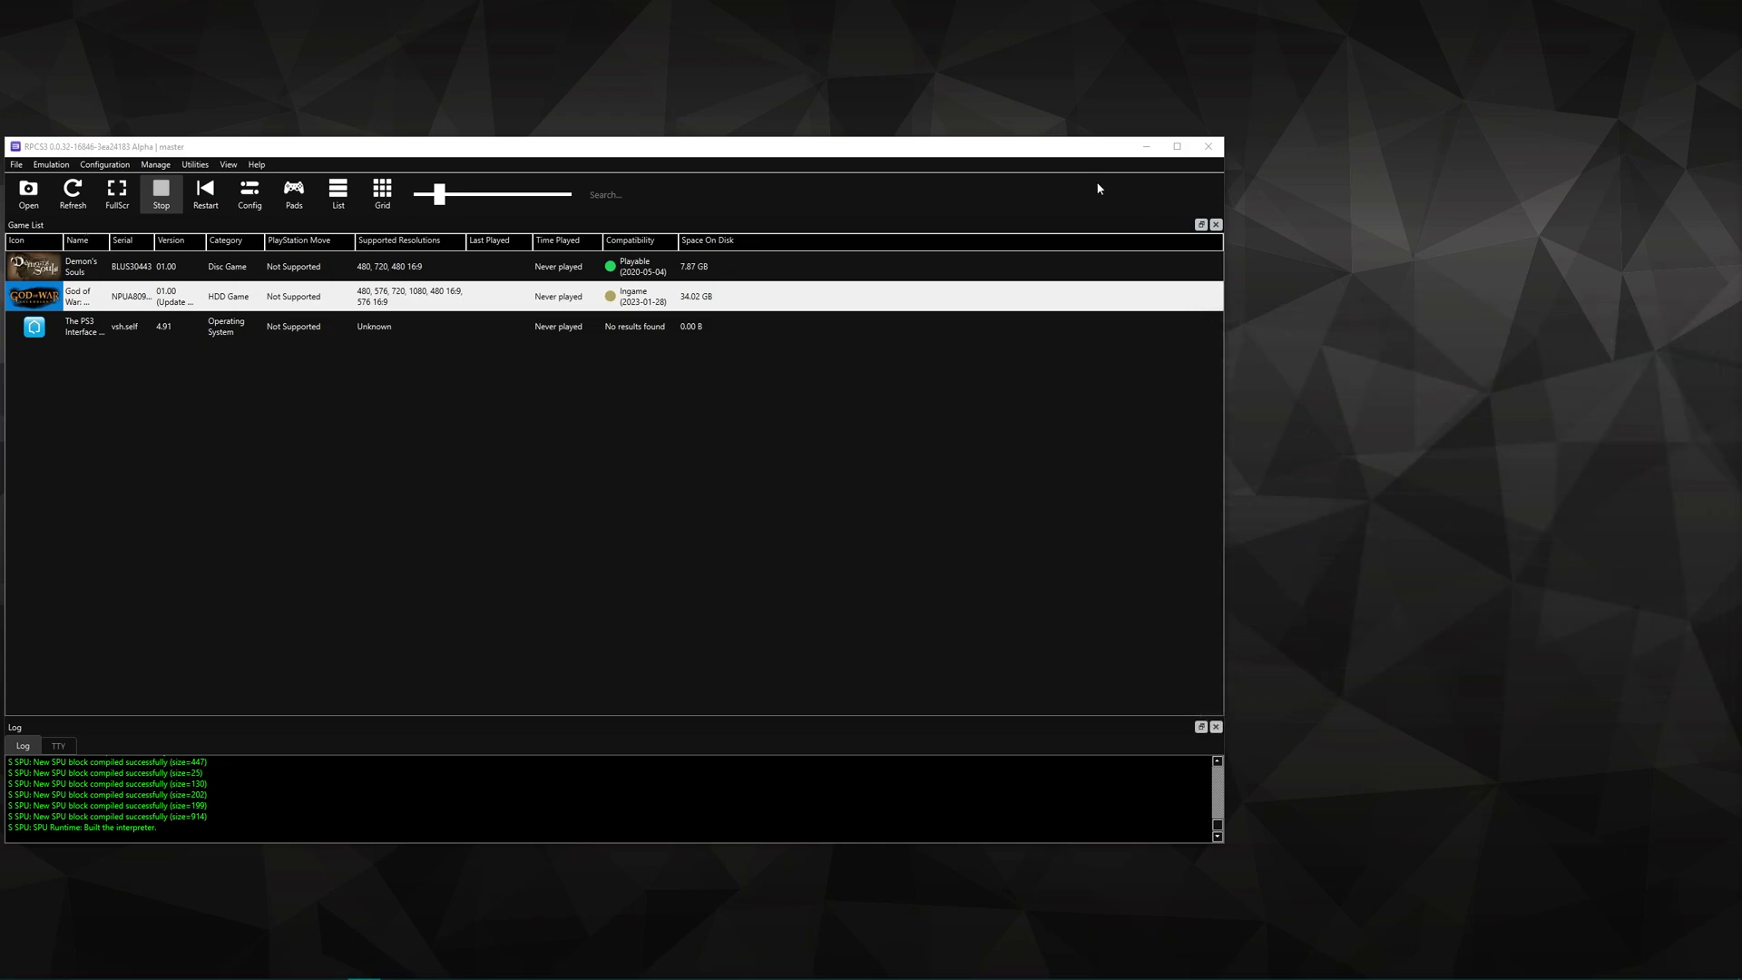
Install all nine God of War: Ascension update PKGs from PS3 Tutorial > updates > NPUA80918.
{"action": "left_click_drag", "start_coordinate": [782, 159], "coordinate": [1056, 182]}
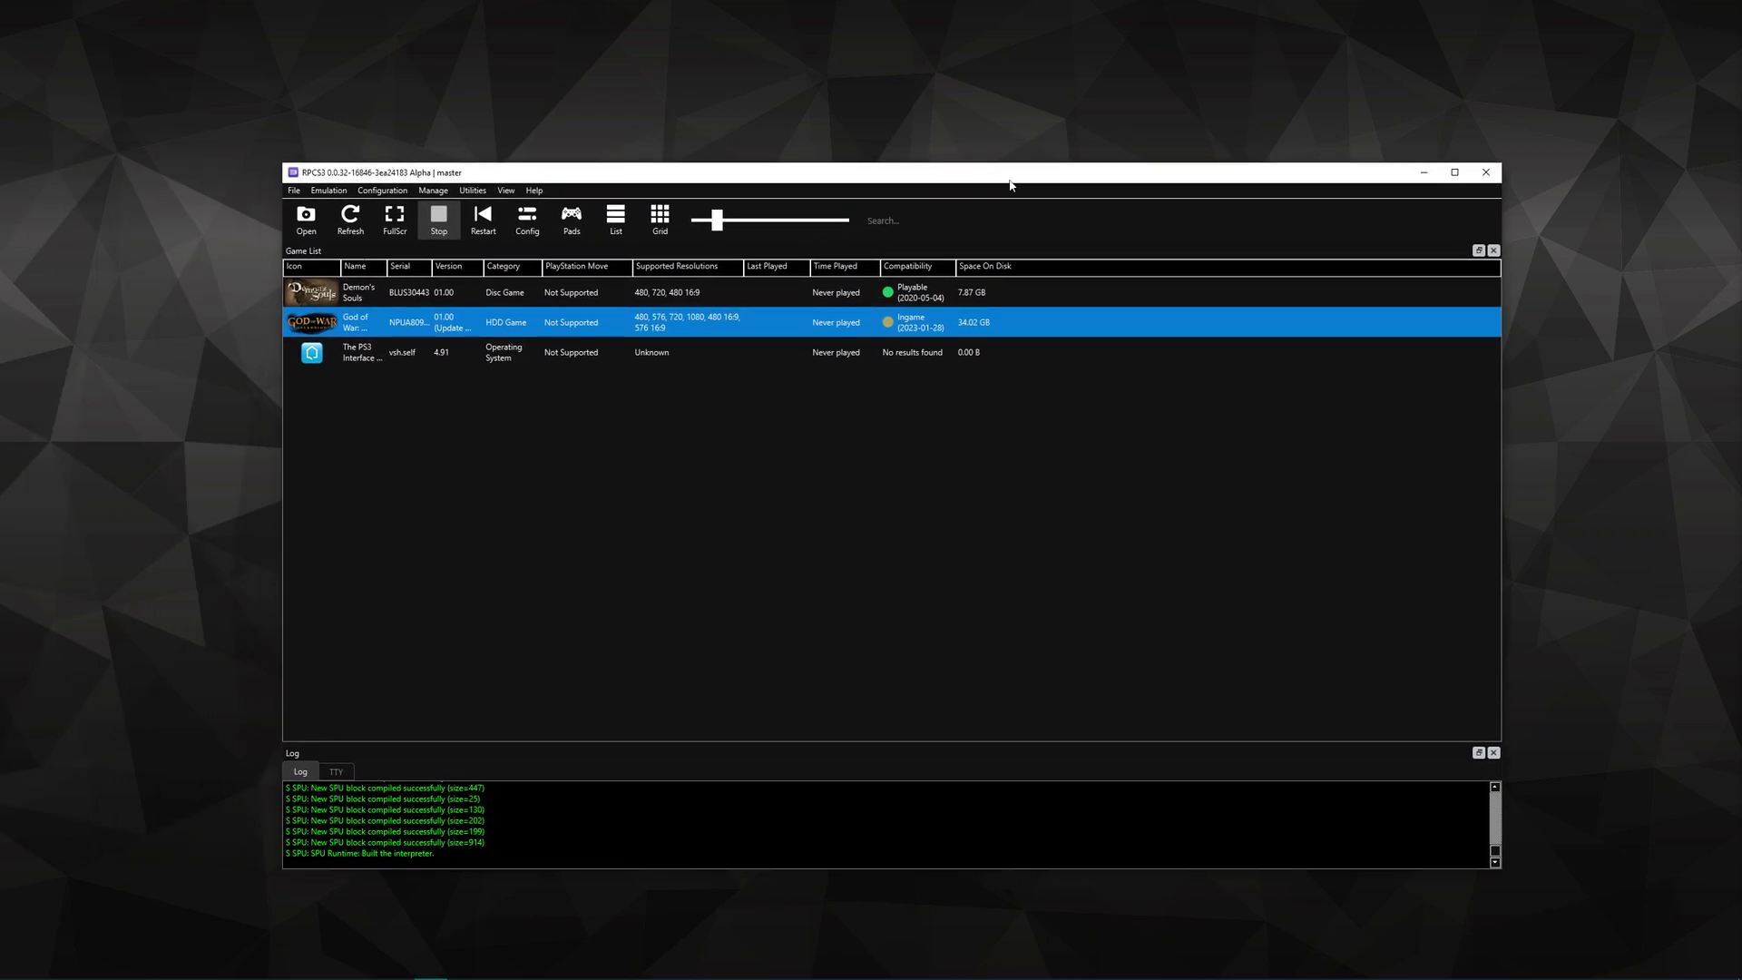
{"action": "left_click", "coordinate": [36, 43]}
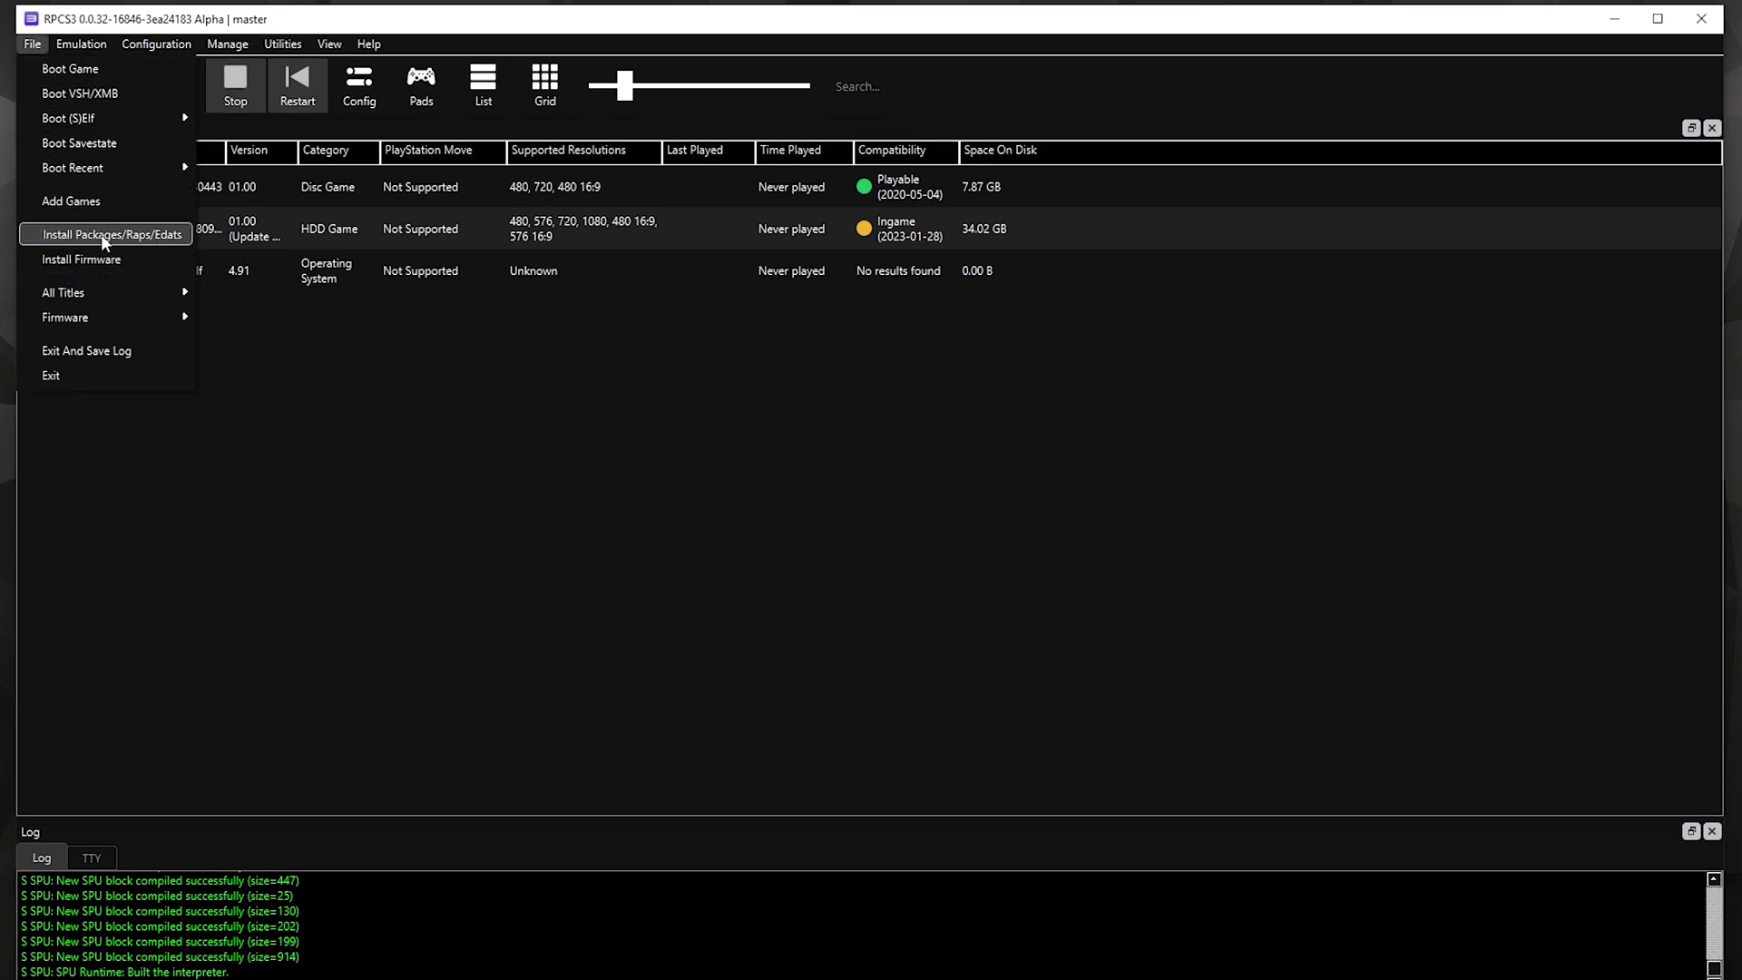
{"action": "left_click", "coordinate": [107, 235]}
{"action": "double_click", "coordinate": [231, 196]}
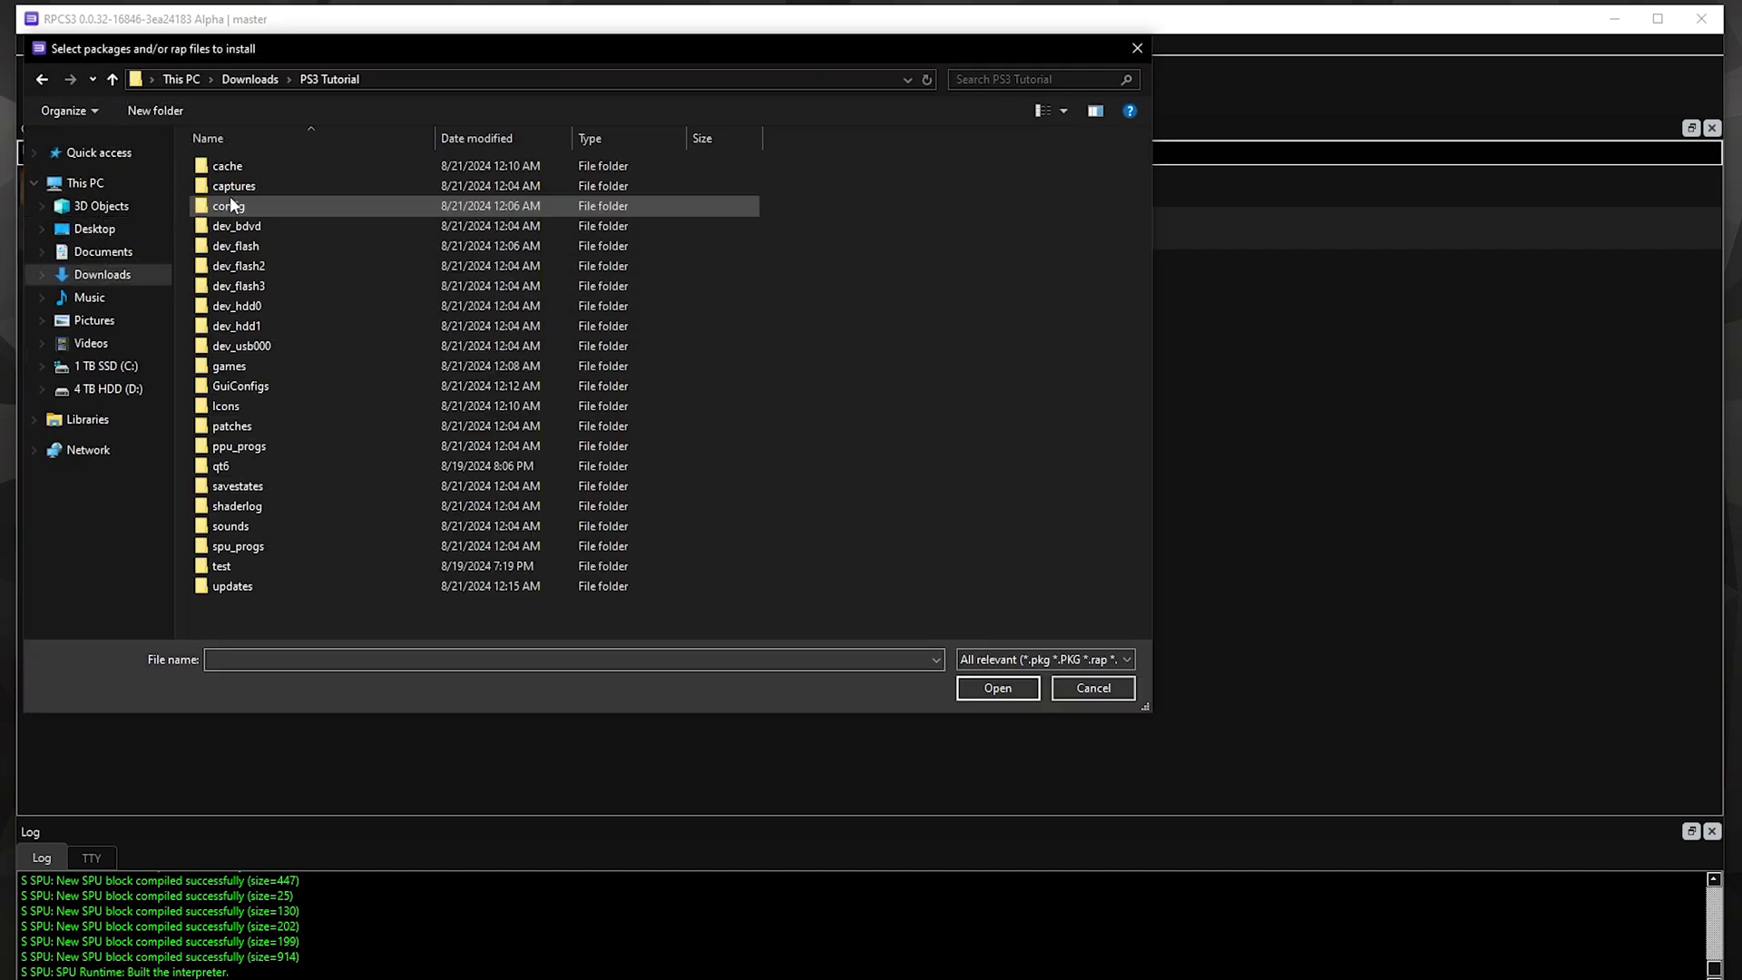
{"action": "double_click", "coordinate": [233, 586]}
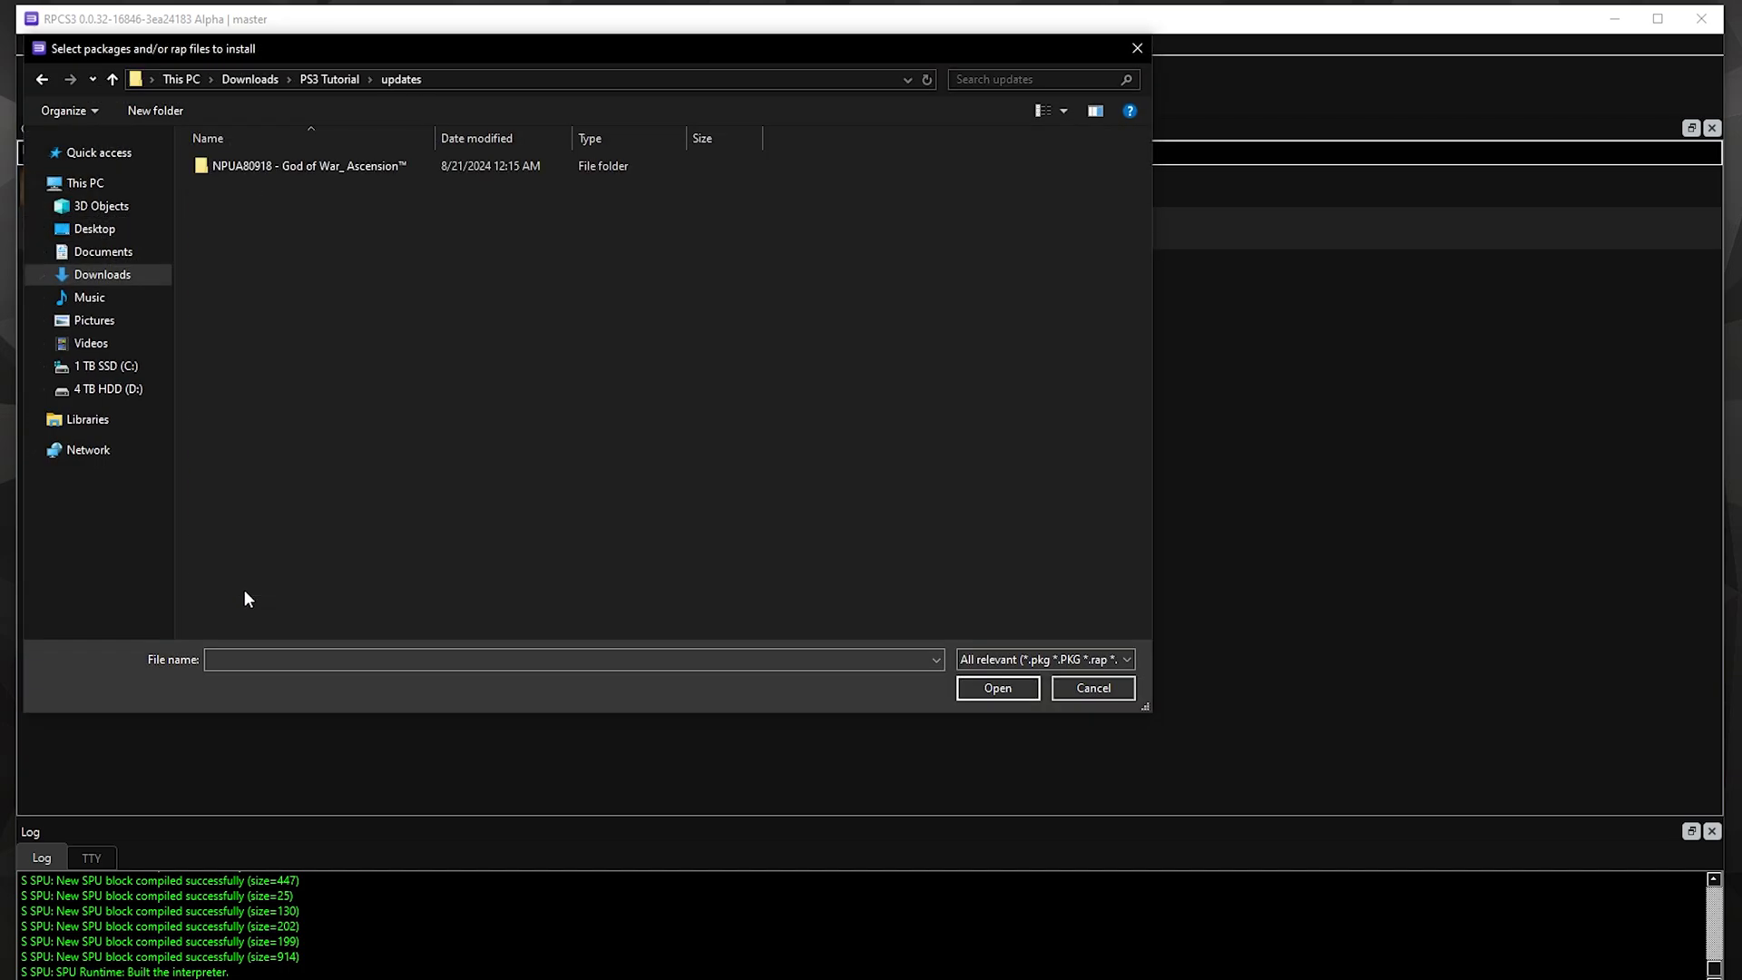
{"action": "double_click", "coordinate": [236, 165]}
{"action": "left_click_drag", "start_coordinate": [601, 463], "coordinate": [494, 159]}
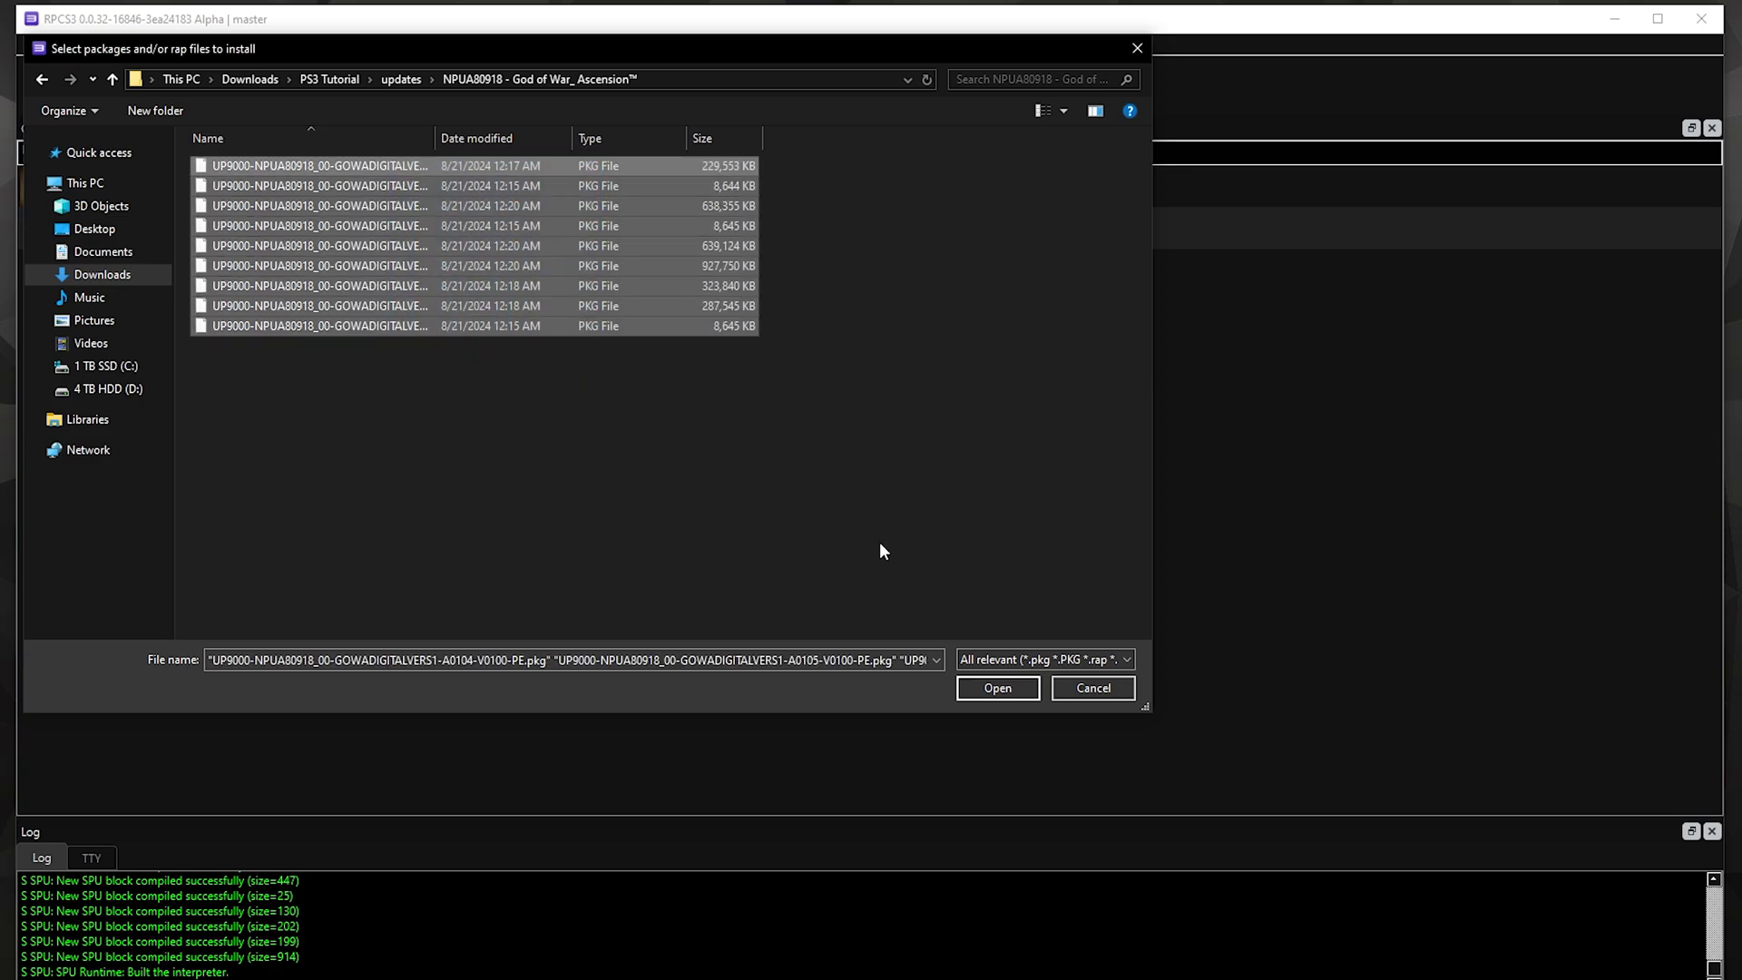
{"action": "left_click", "coordinate": [997, 687]}
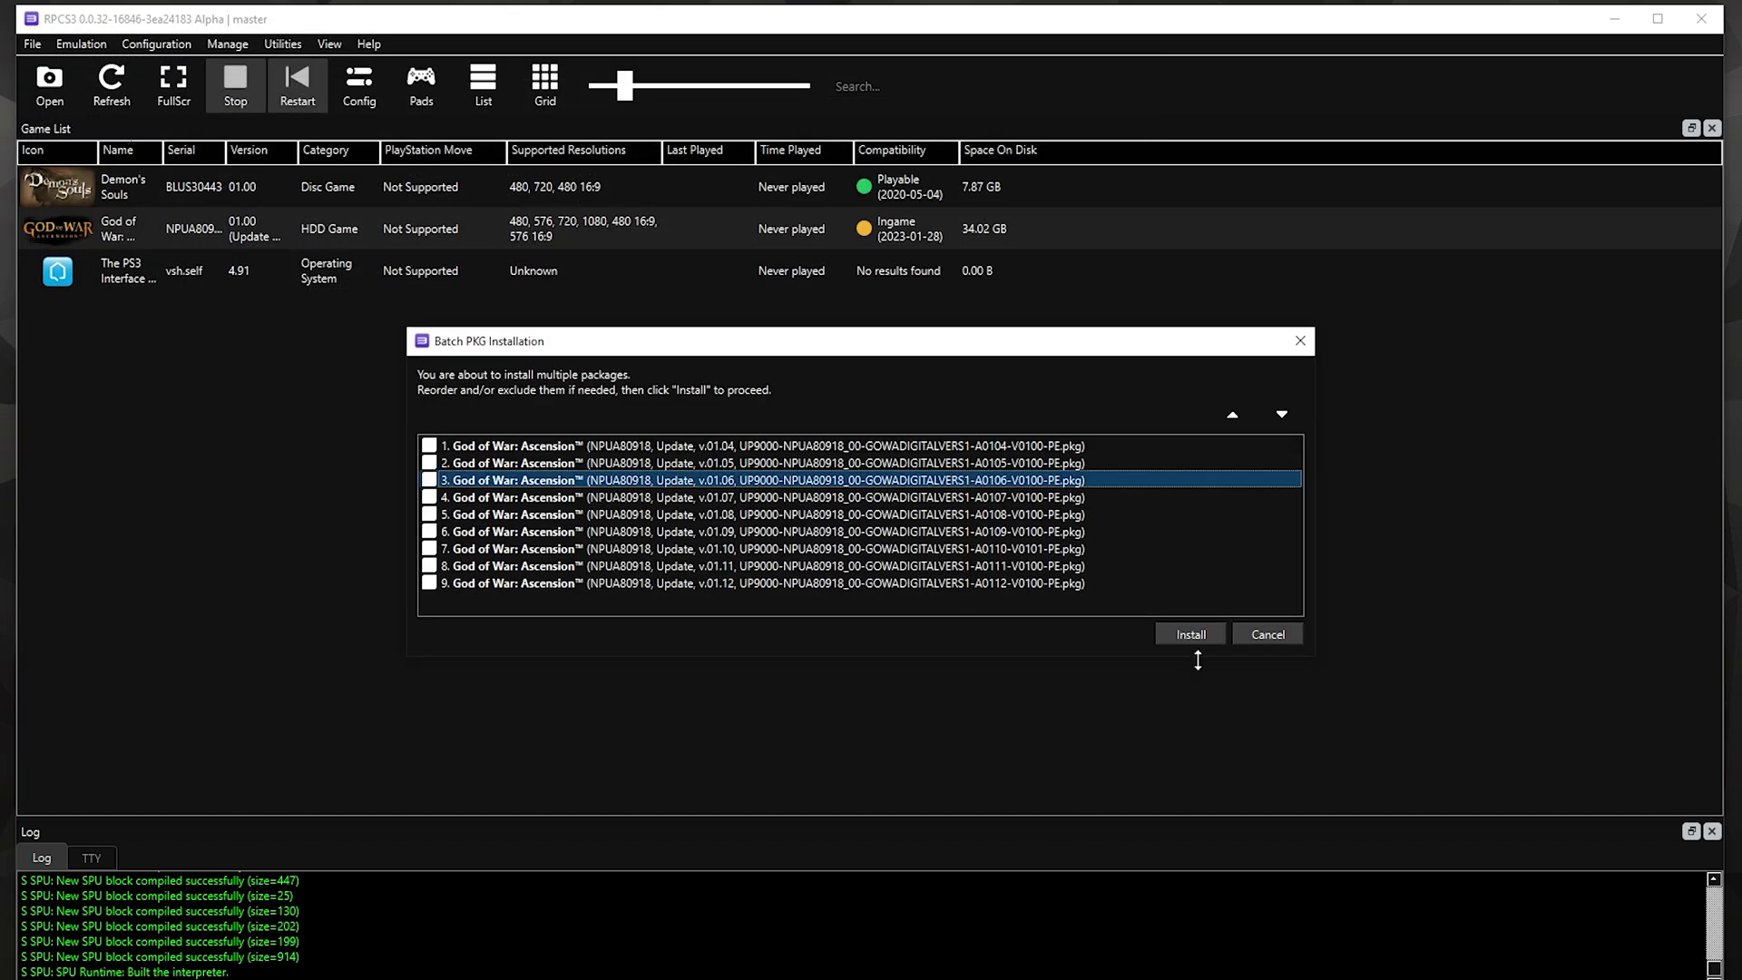
{"action": "left_click", "coordinate": [1190, 634]}
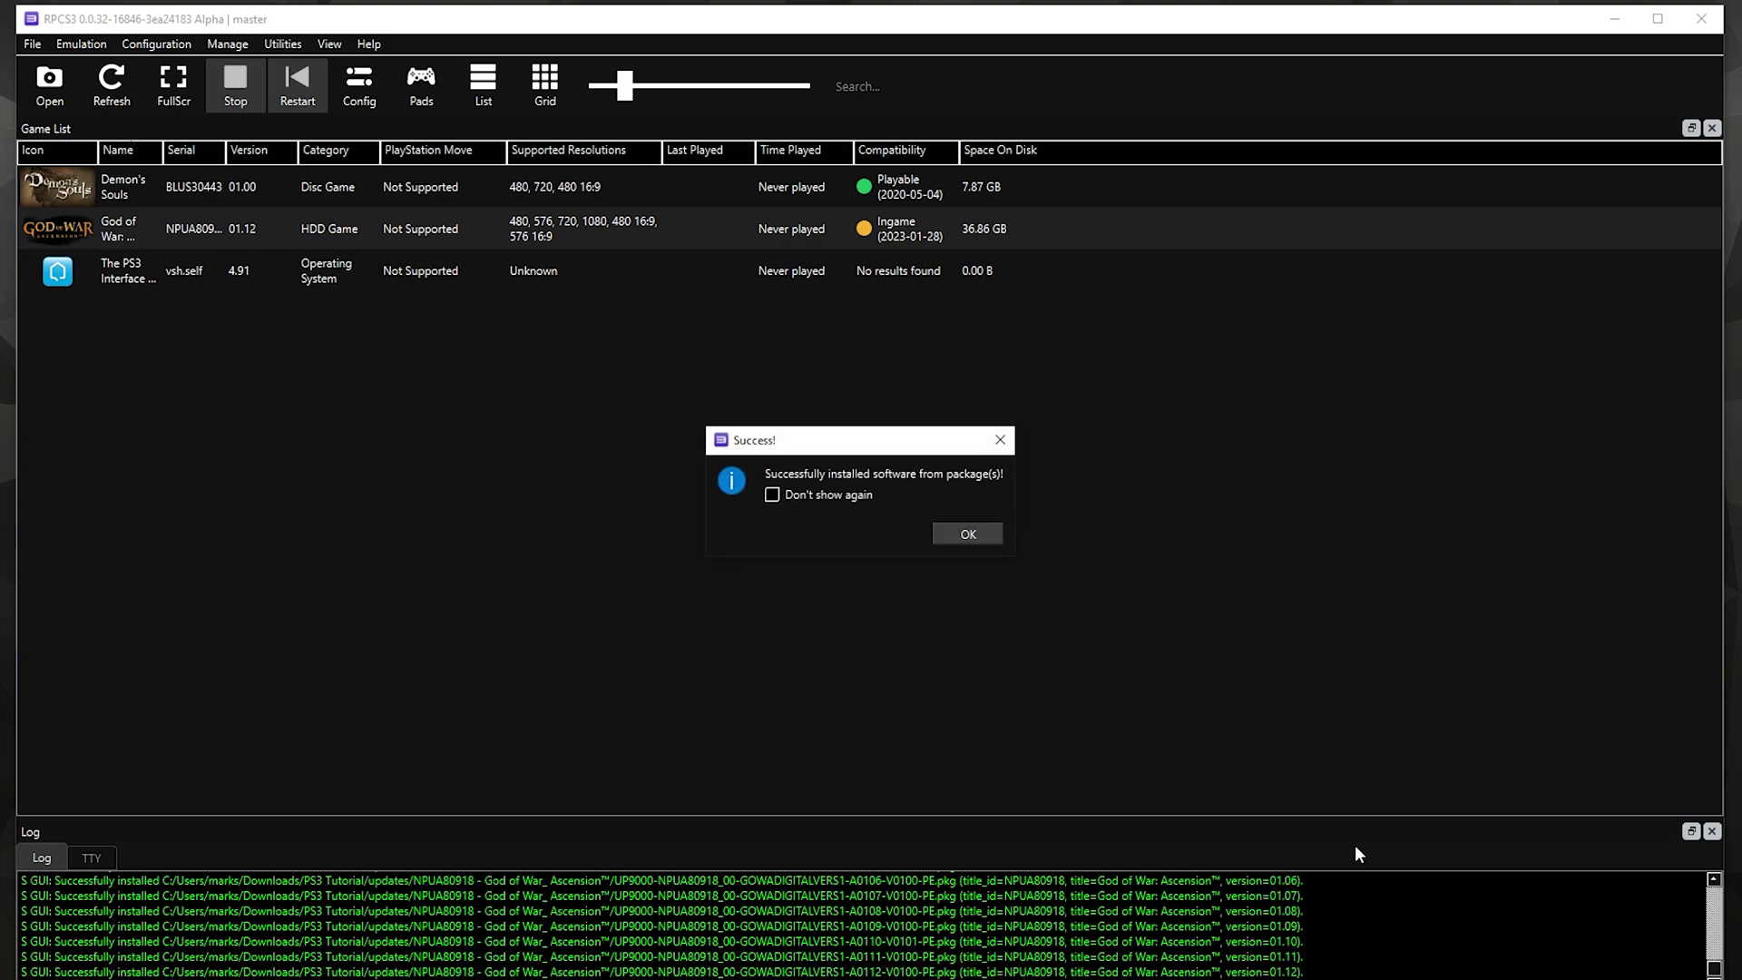
{"action": "left_click", "coordinate": [969, 534]}
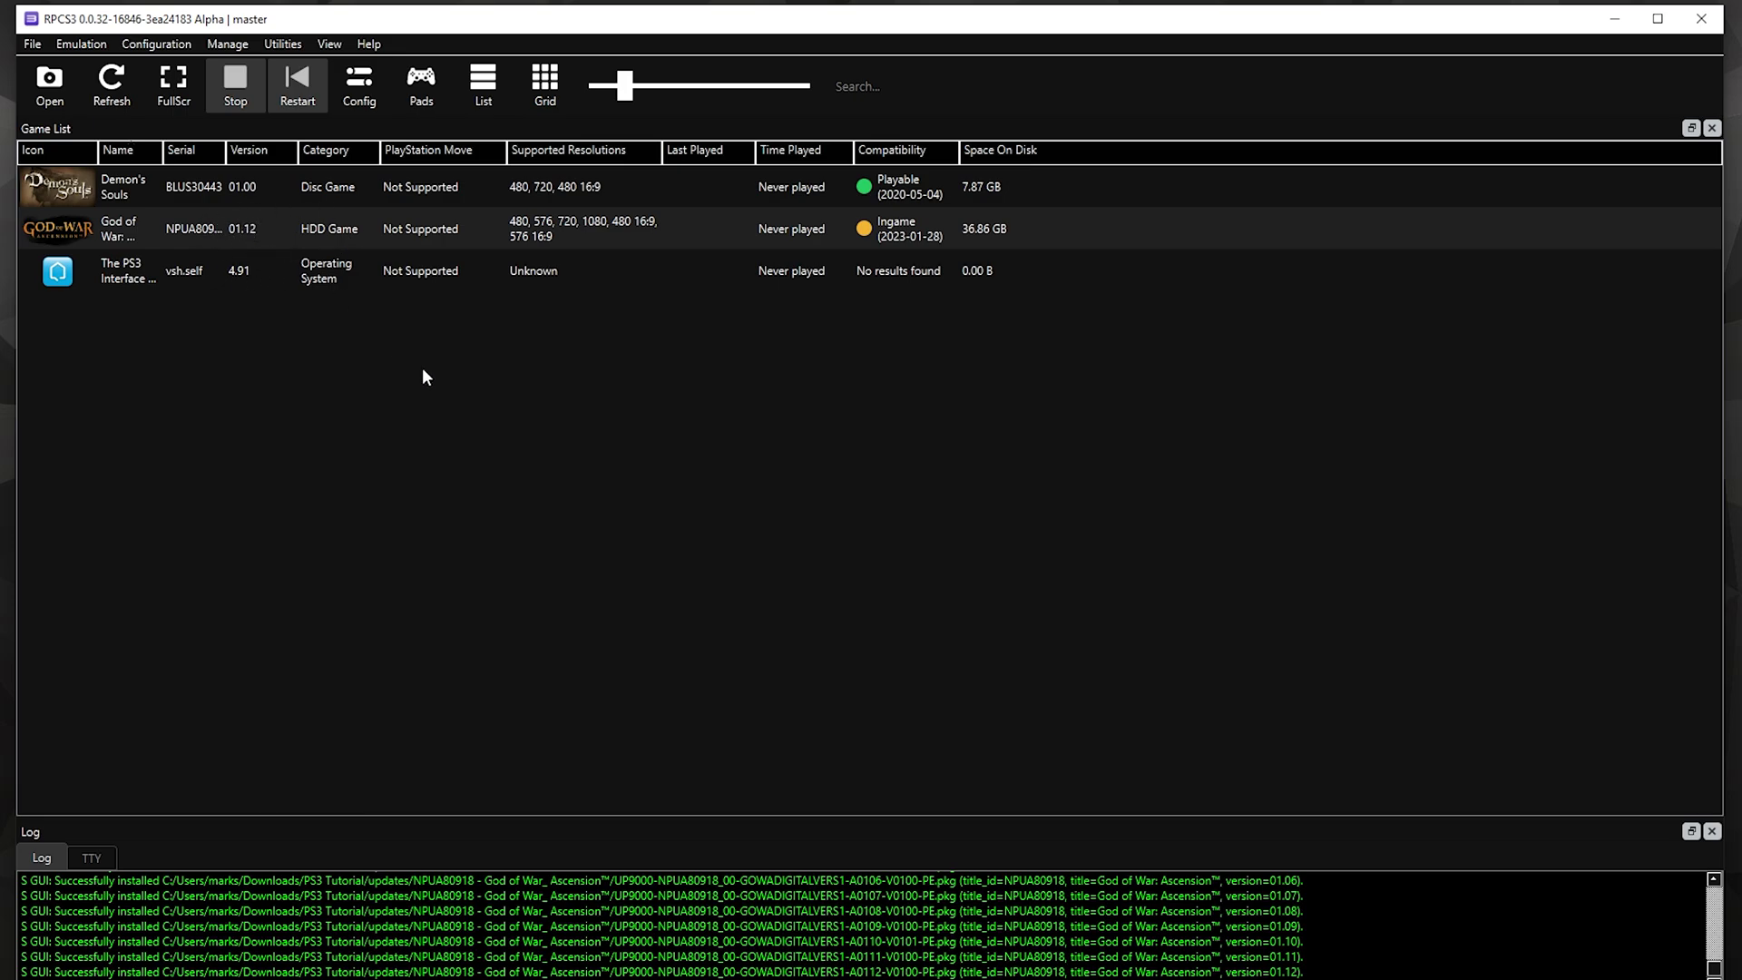
Enable SPU loop detection in the CPU settings.
{"action": "left_click", "coordinate": [102, 45]}
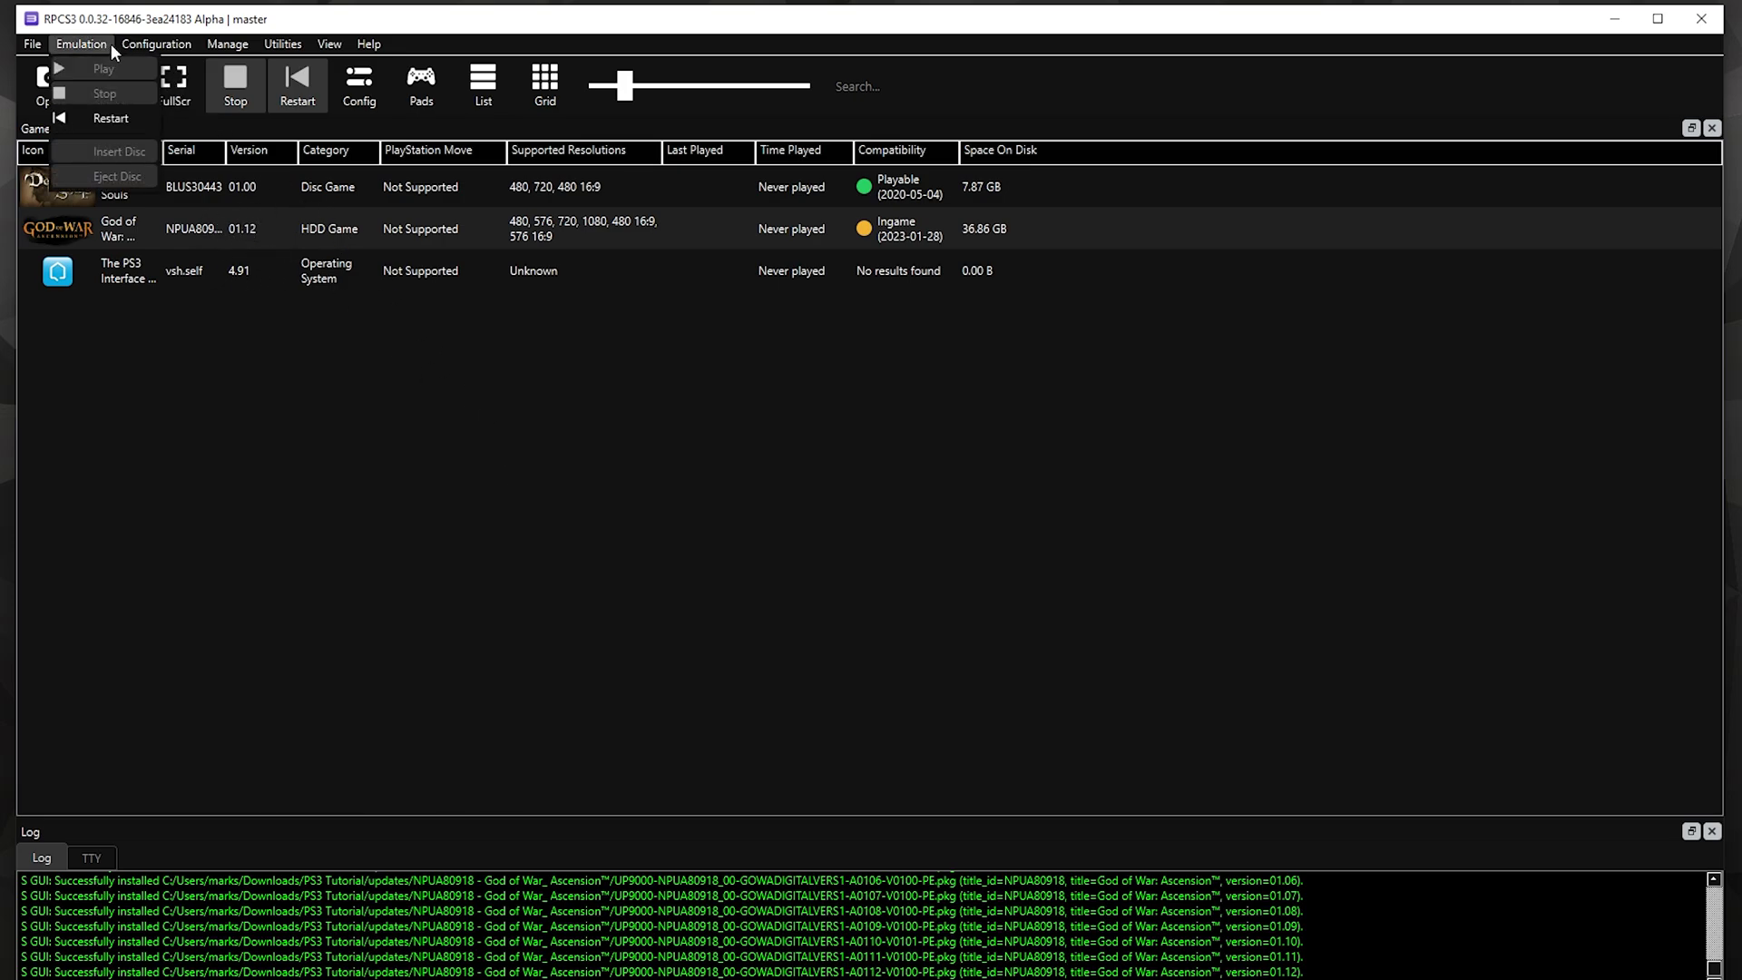
{"action": "left_click", "coordinate": [154, 71]}
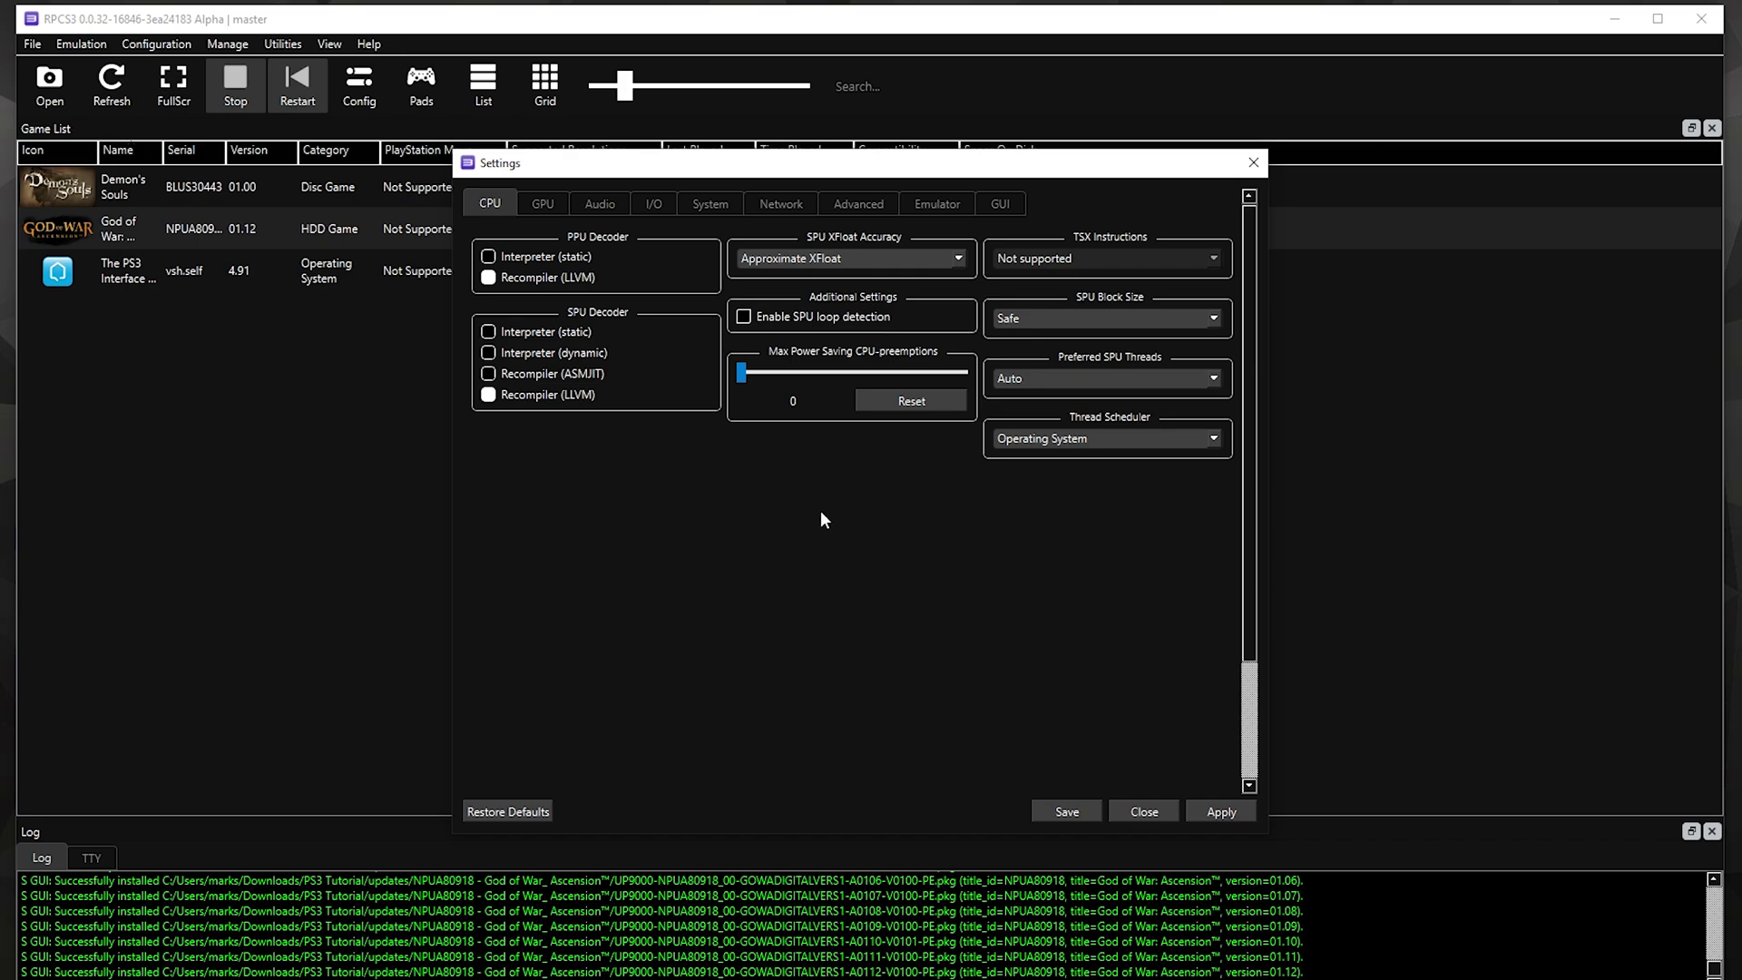
{"action": "left_click", "coordinate": [742, 317]}
Keep Vulkan, set 16x anisotropic filtering, 200% resolution scale, async texture streaming, then save.
{"action": "left_click", "coordinate": [535, 202]}
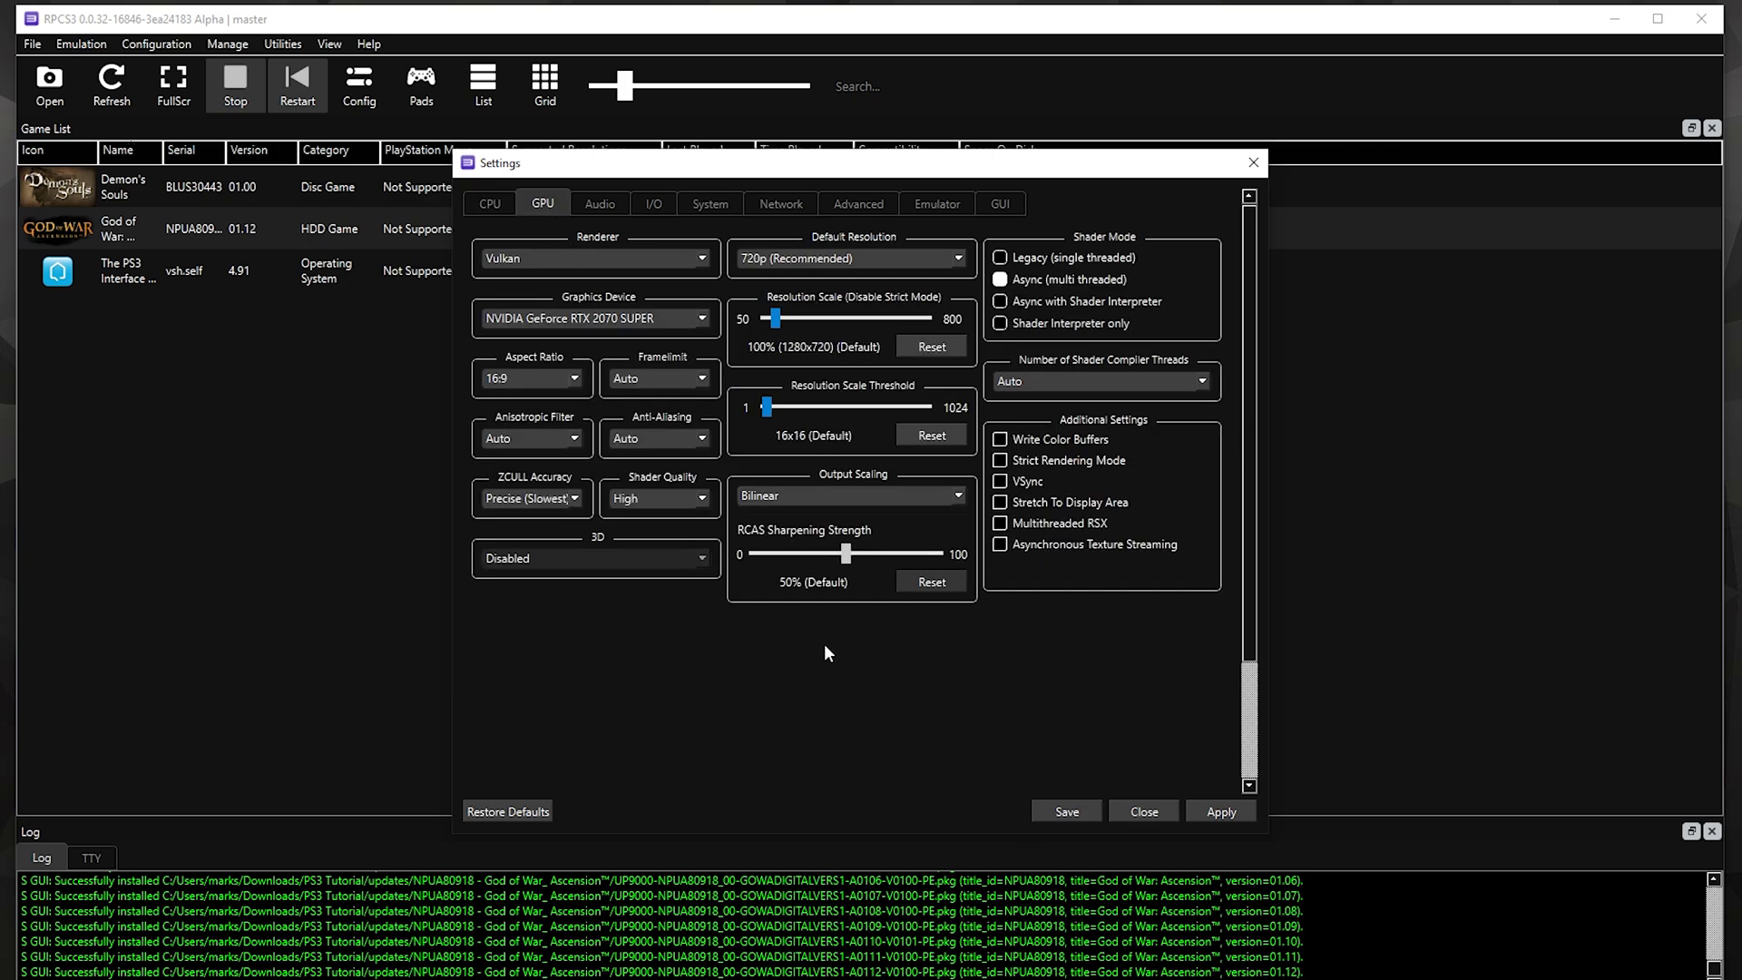
{"action": "left_click", "coordinate": [535, 265]}
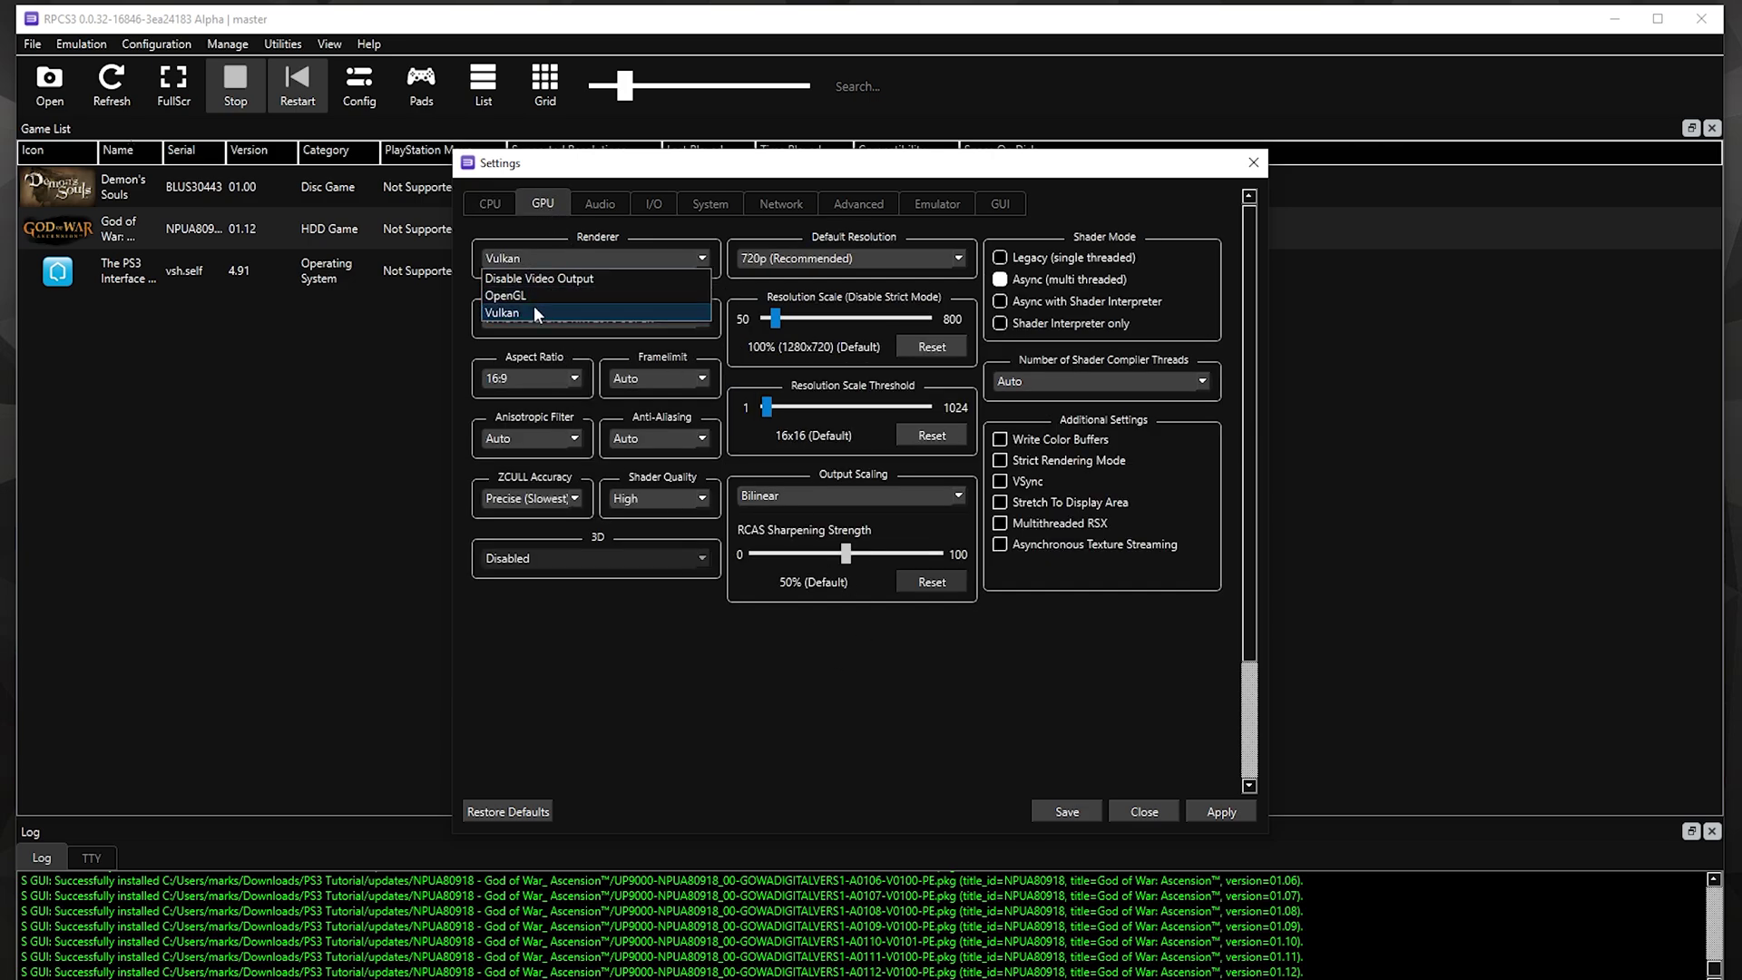
{"action": "left_click", "coordinate": [533, 309]}
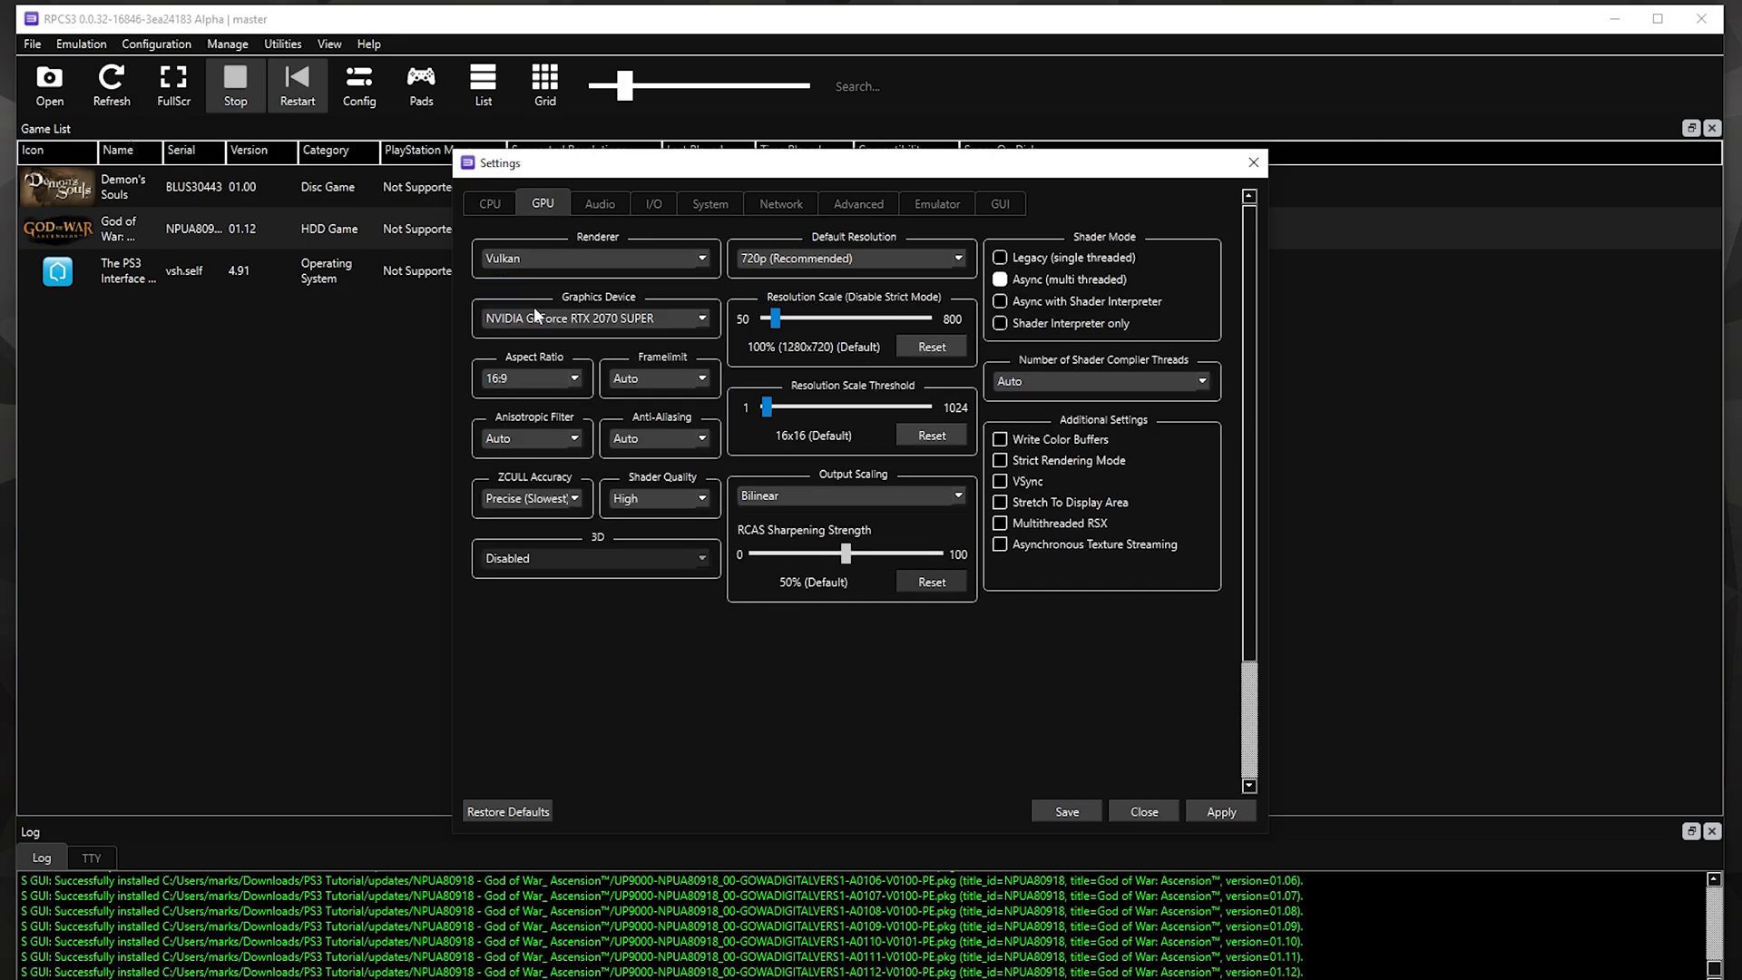
{"action": "left_click", "coordinate": [534, 436]}
{"action": "left_click", "coordinate": [521, 528]}
{"action": "left_click_drag", "start_coordinate": [775, 325], "coordinate": [786, 325]}
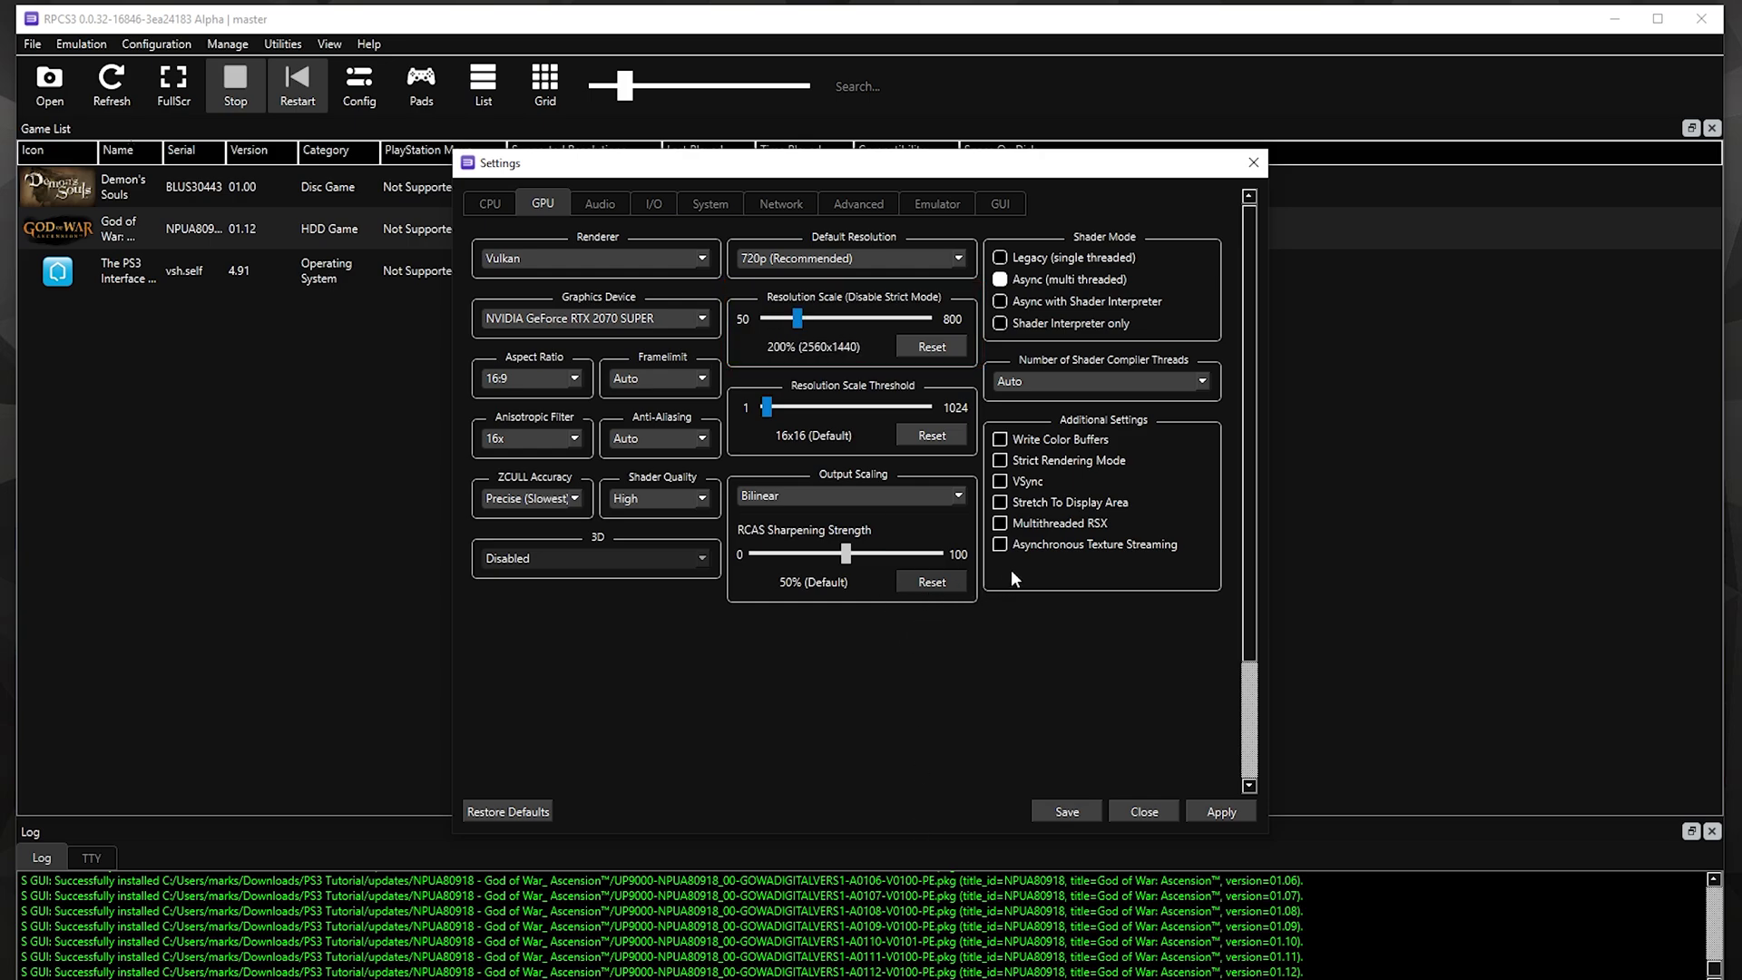
{"action": "left_click", "coordinate": [998, 547]}
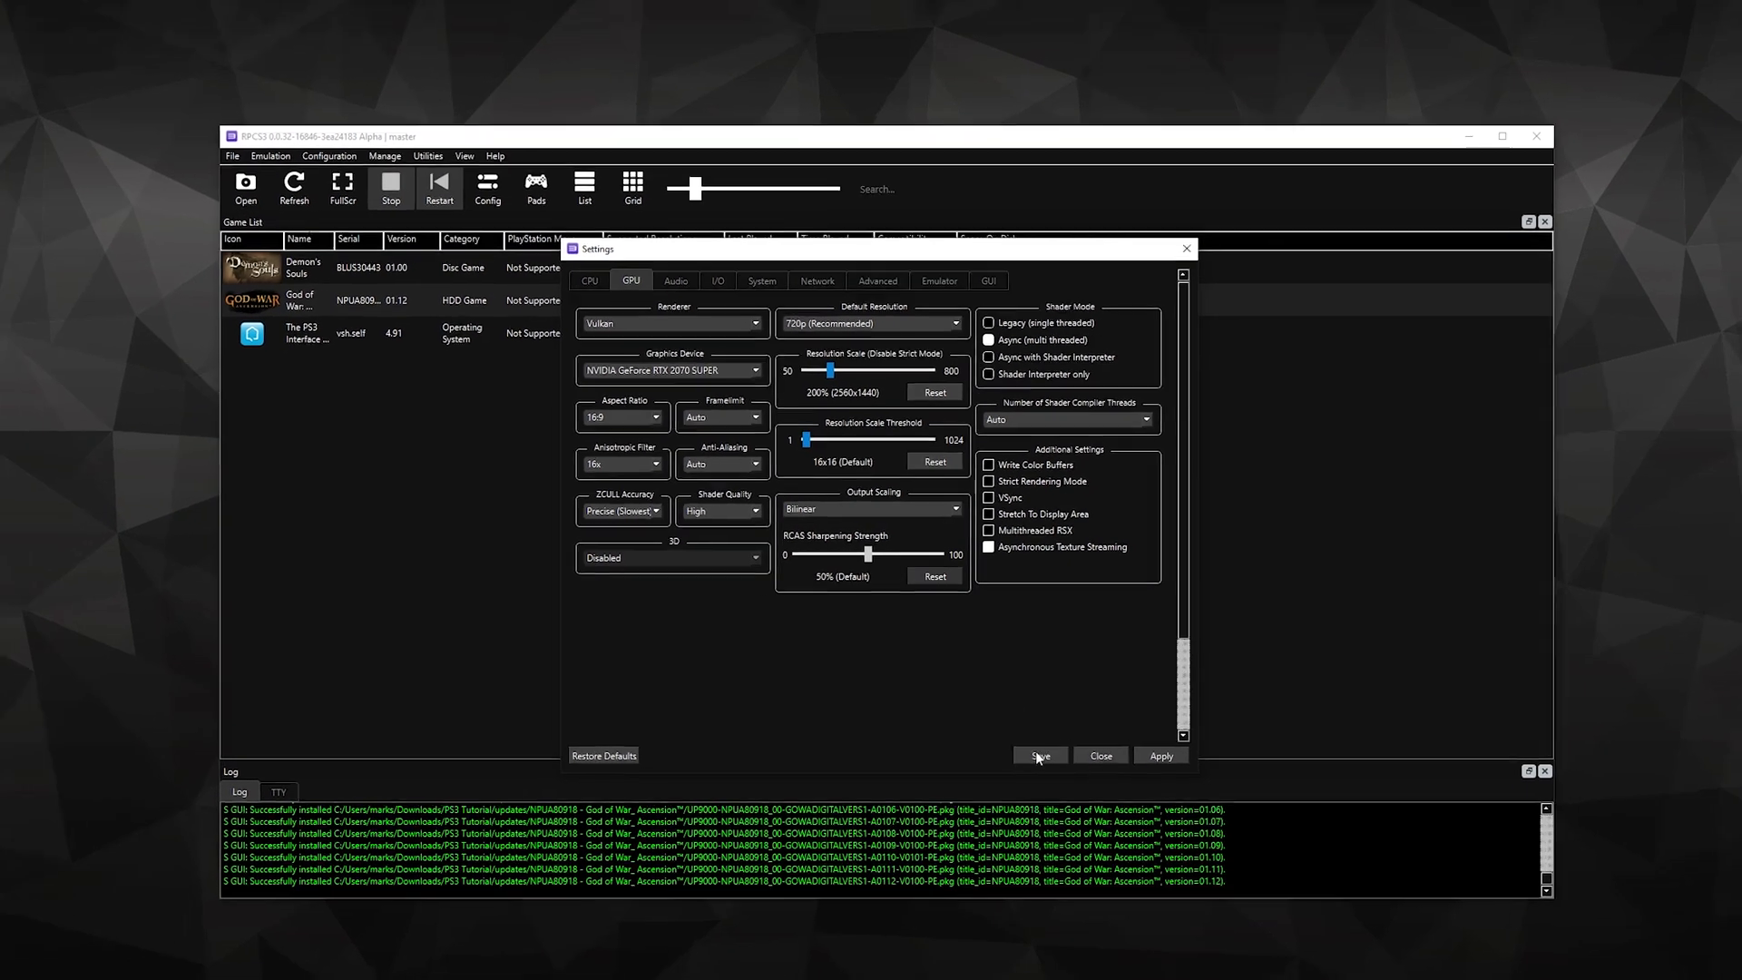
{"action": "left_click", "coordinate": [1067, 811]}
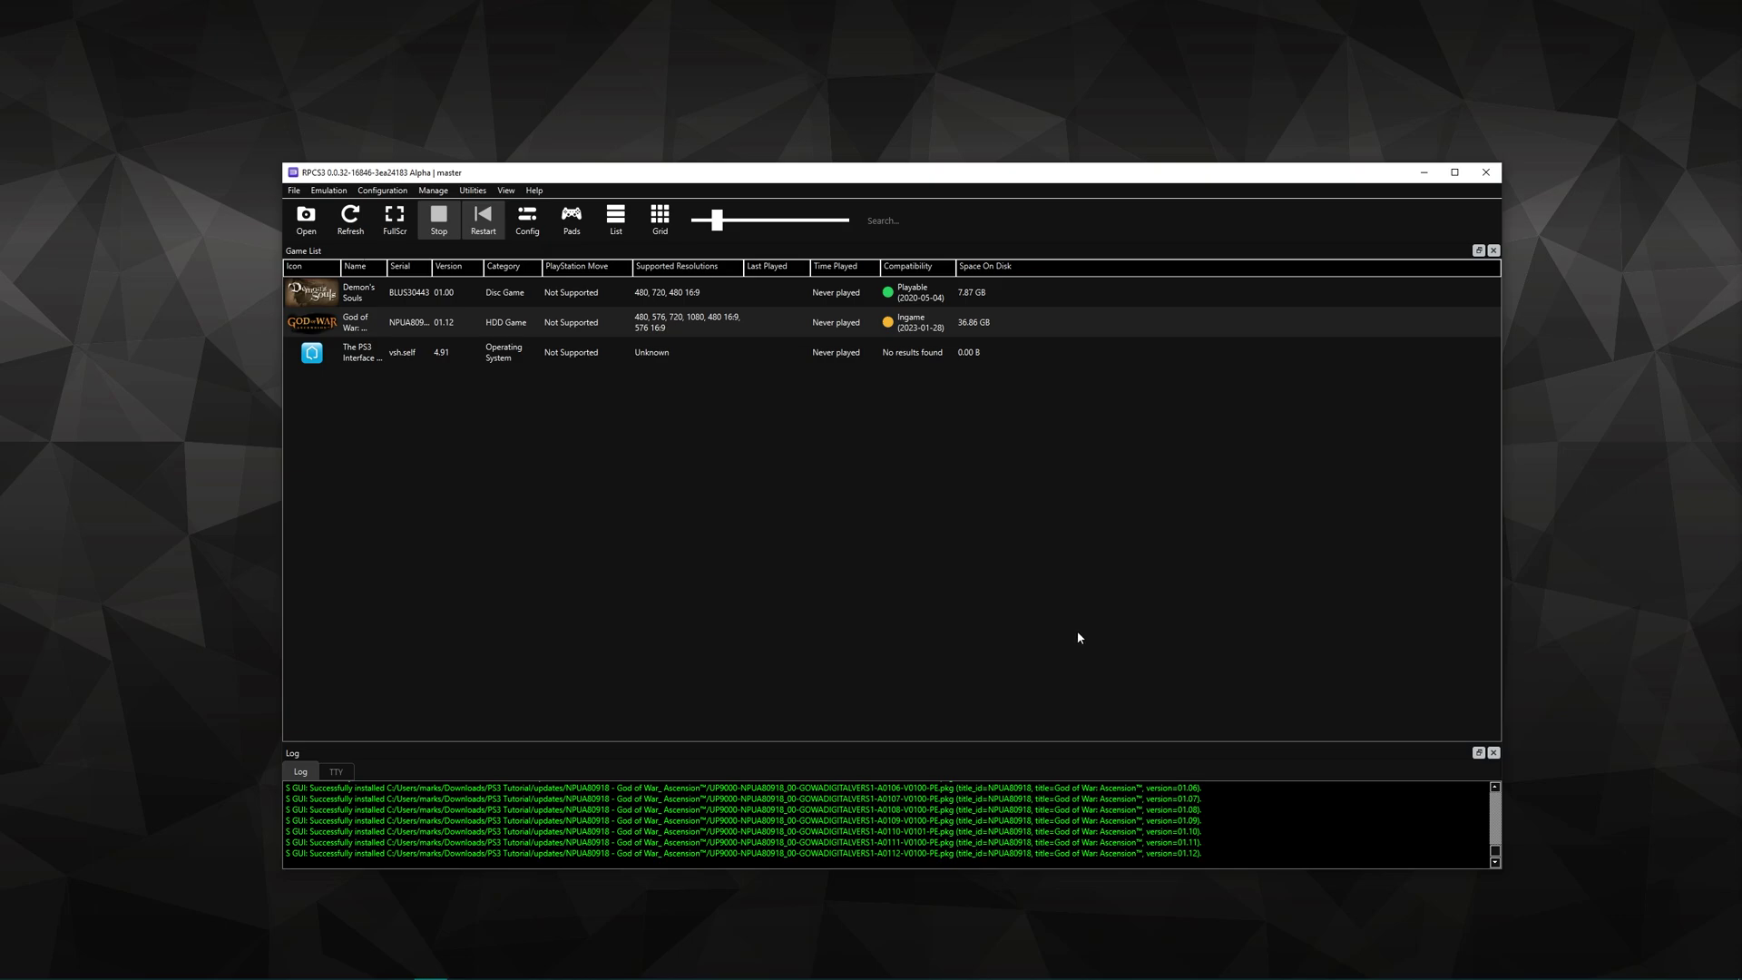
Search the RPCS3 wiki for 'demon souls' and snap Firefox to the left half.
{"action": "left_click_drag", "start_coordinate": [1741, 9], "coordinate": [853, 2]}
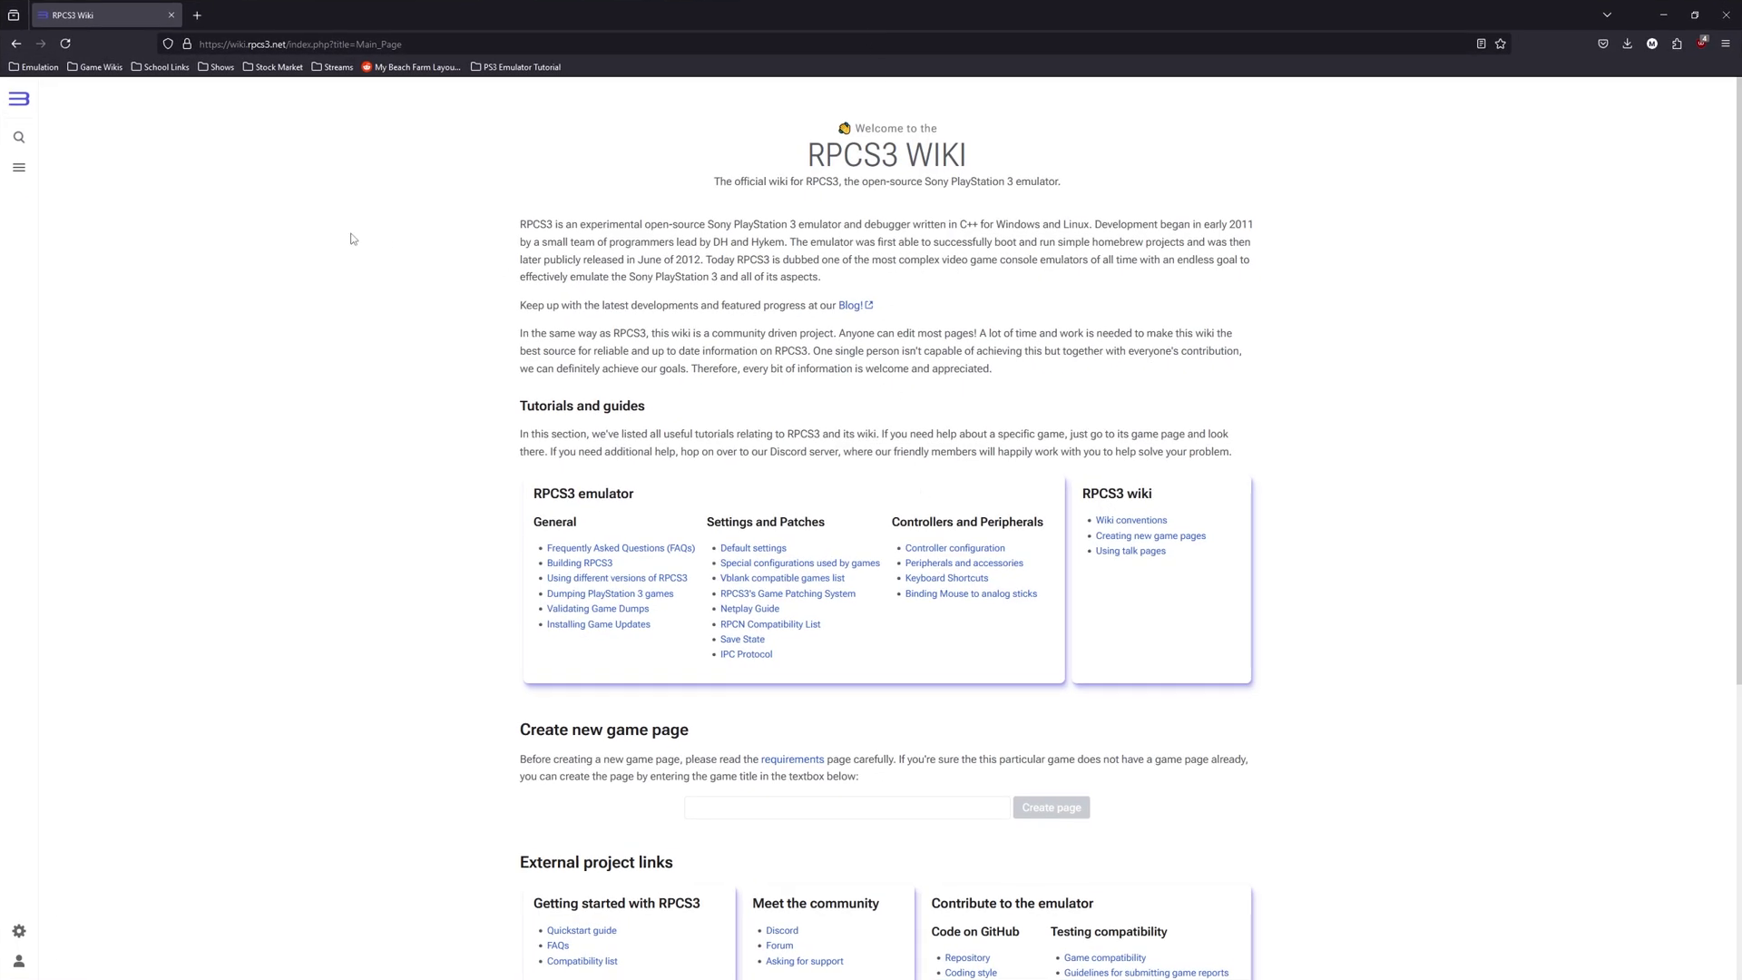
{"action": "left_click", "coordinate": [18, 137]}
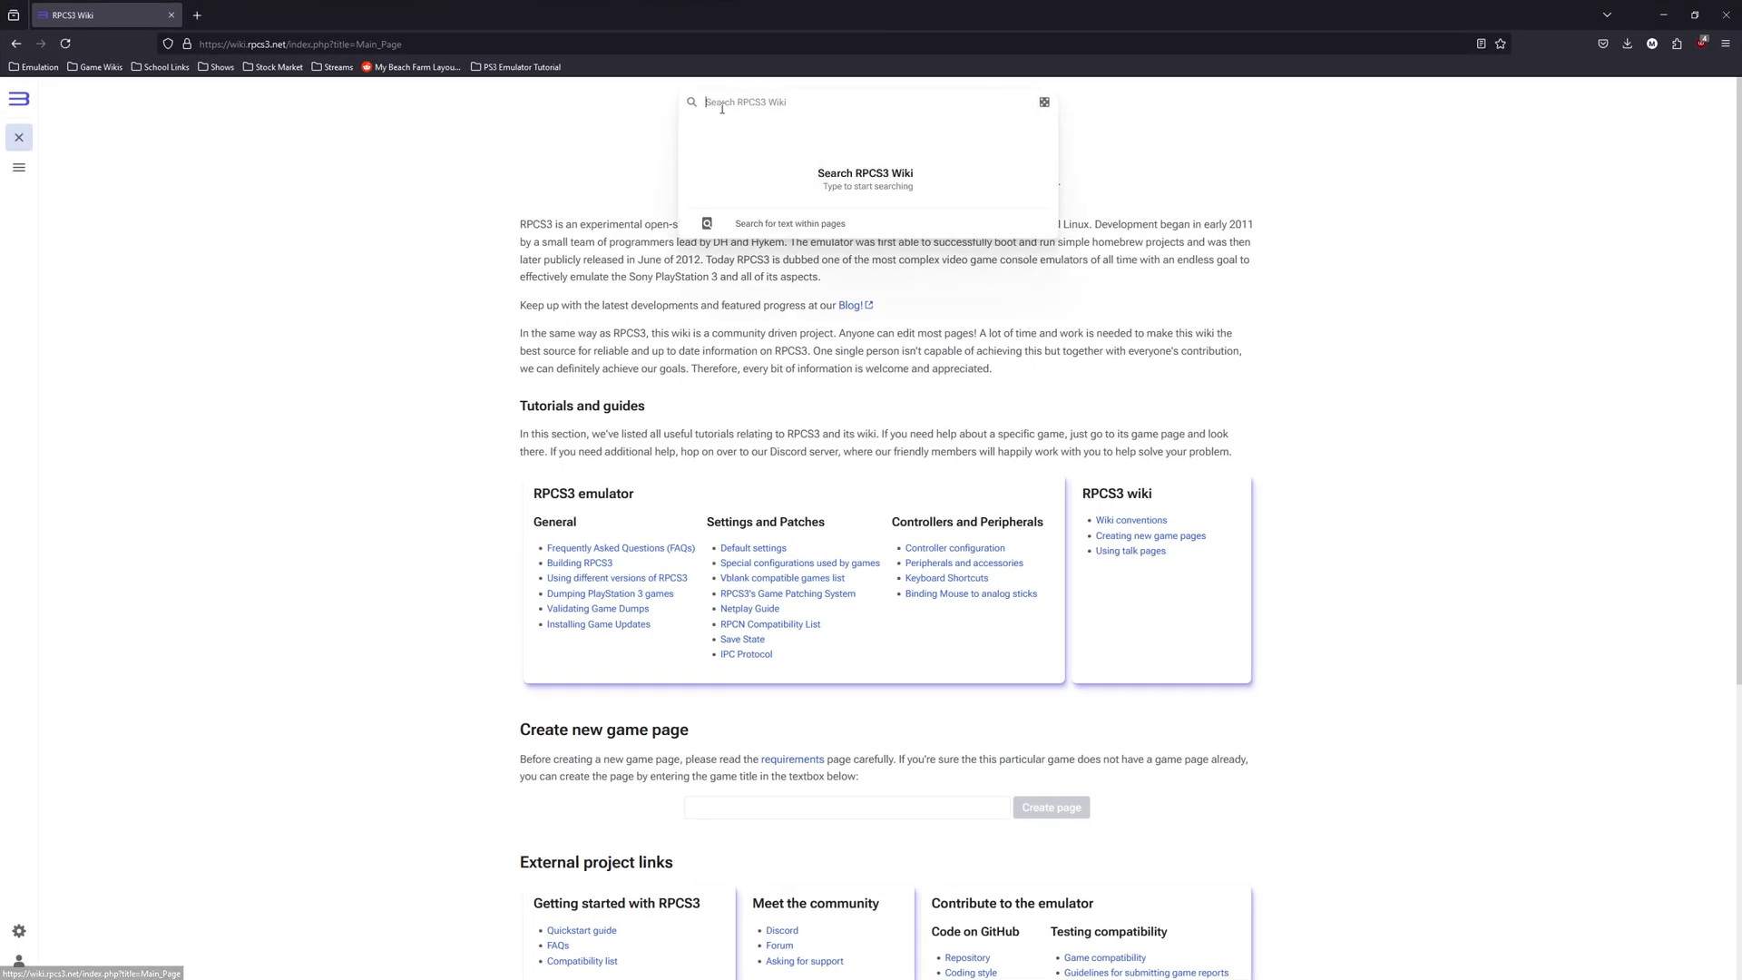
{"action": "type", "text": "demon souls"}
{"action": "key", "text": "Return"}
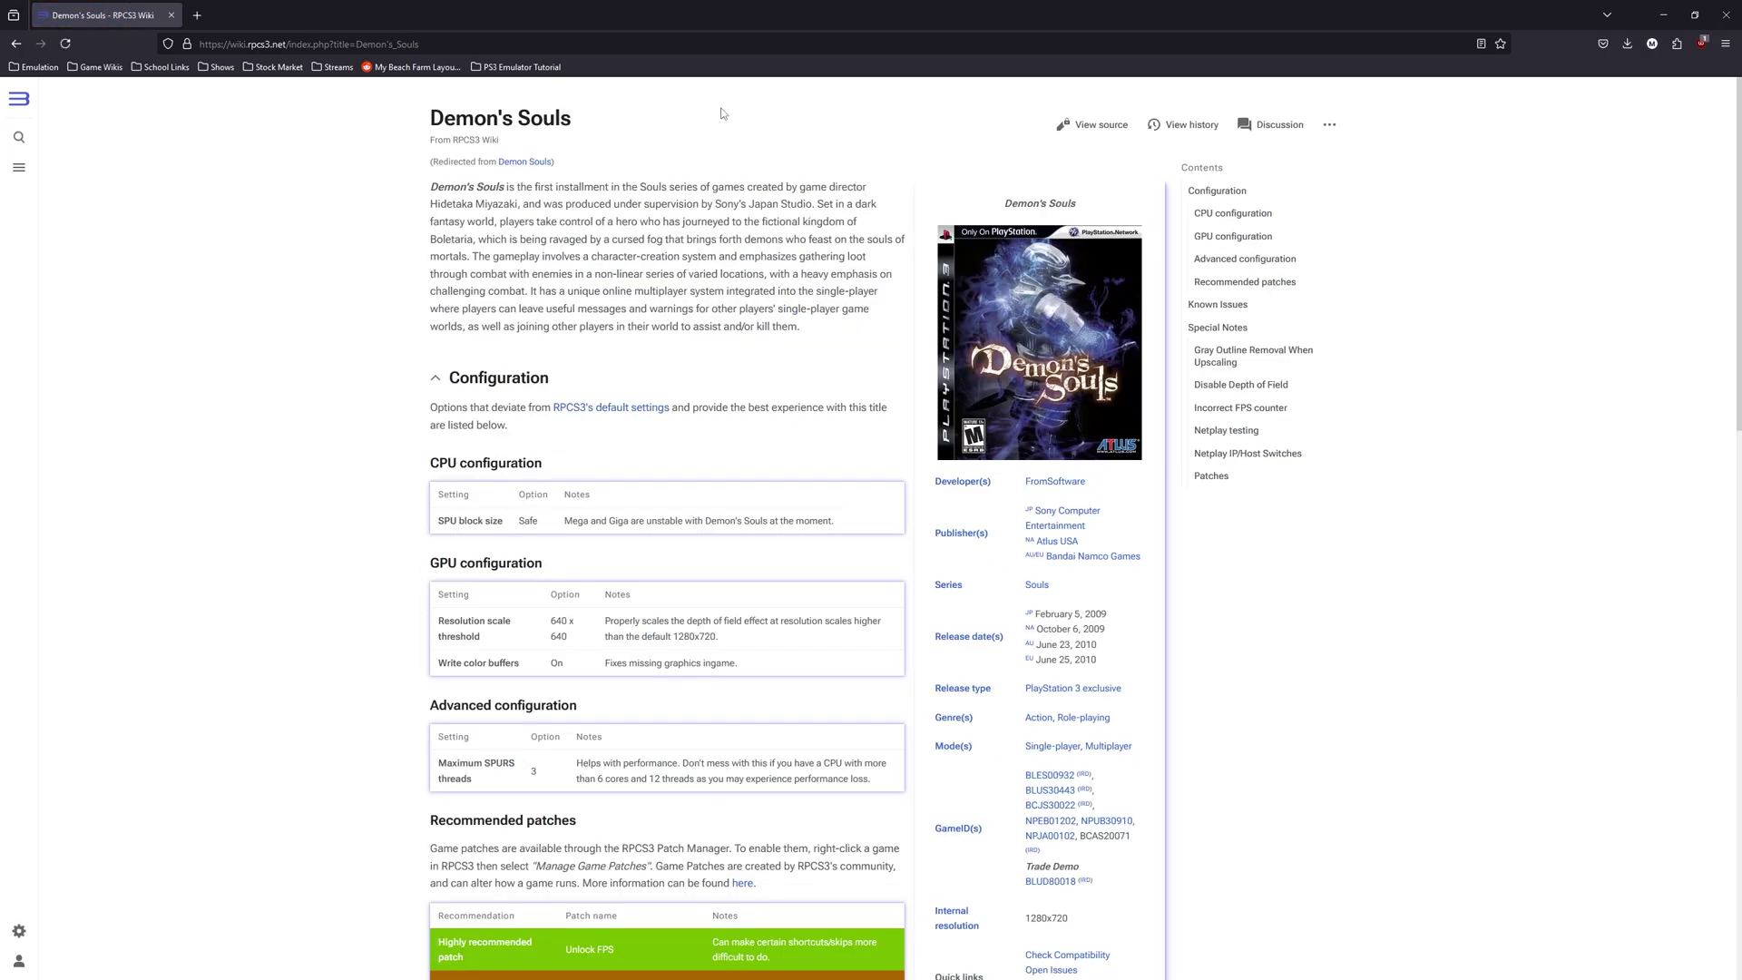
{"action": "key", "text": "super+Left"}
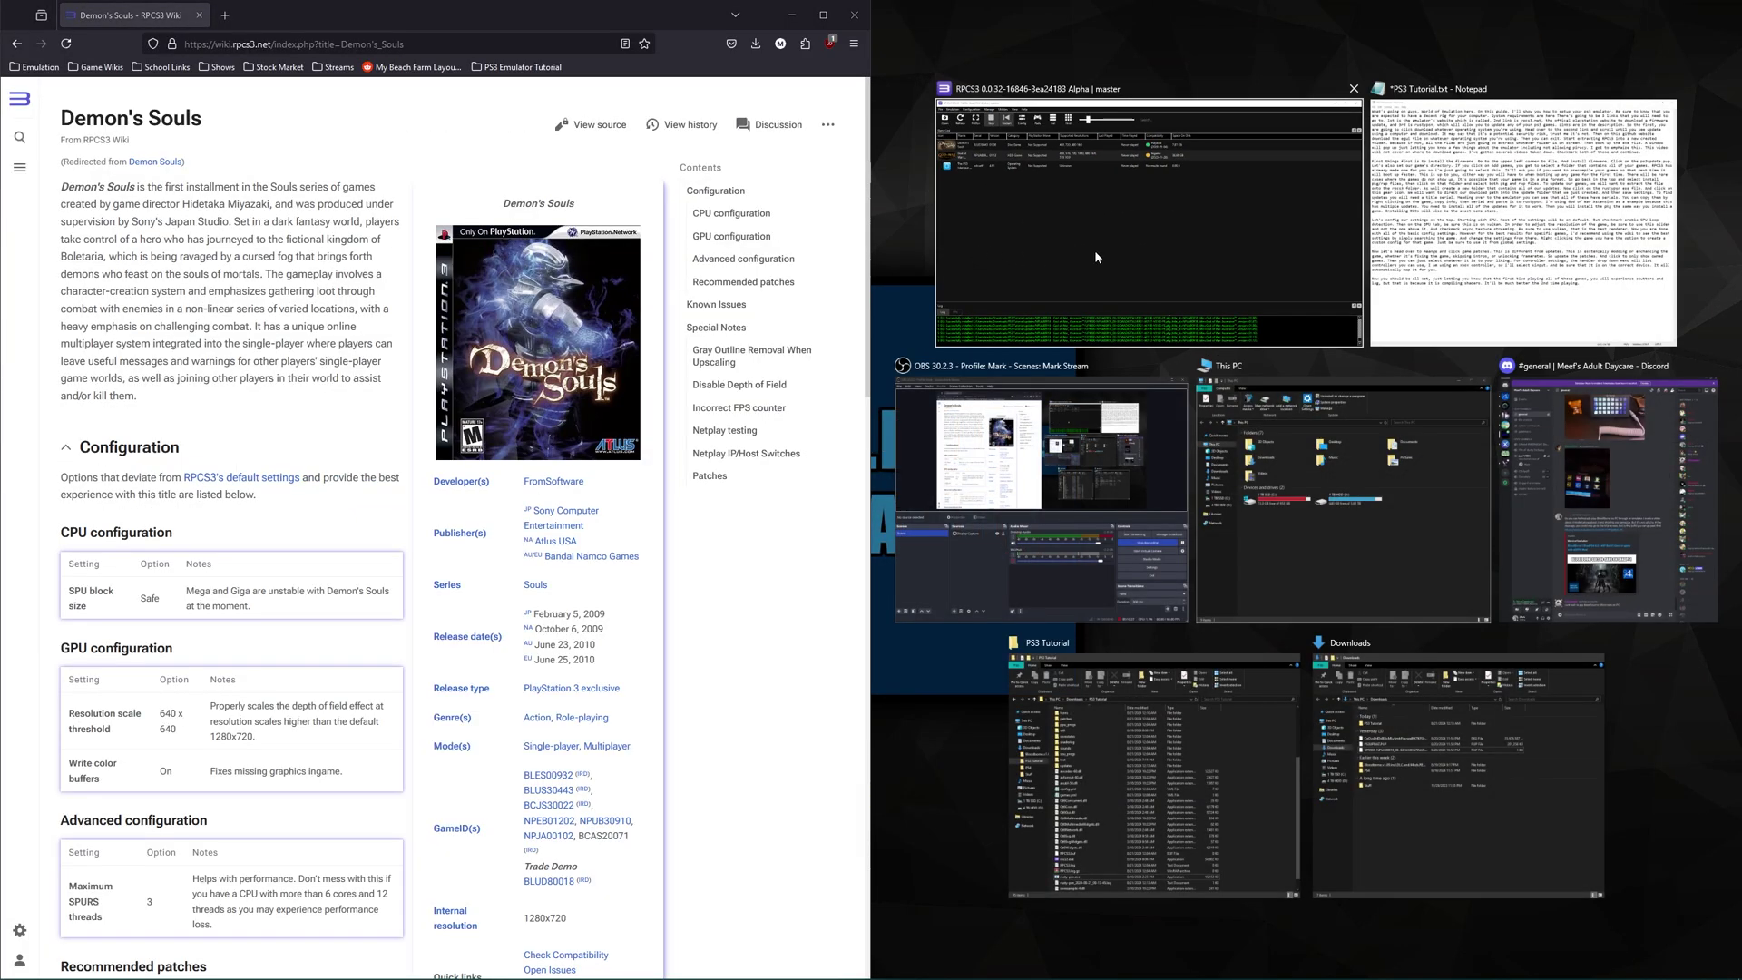
Create a custom configuration for Demon's Souls from the global settings.
{"action": "left_click", "coordinate": [1094, 248]}
{"action": "right_click", "coordinate": [950, 136]}
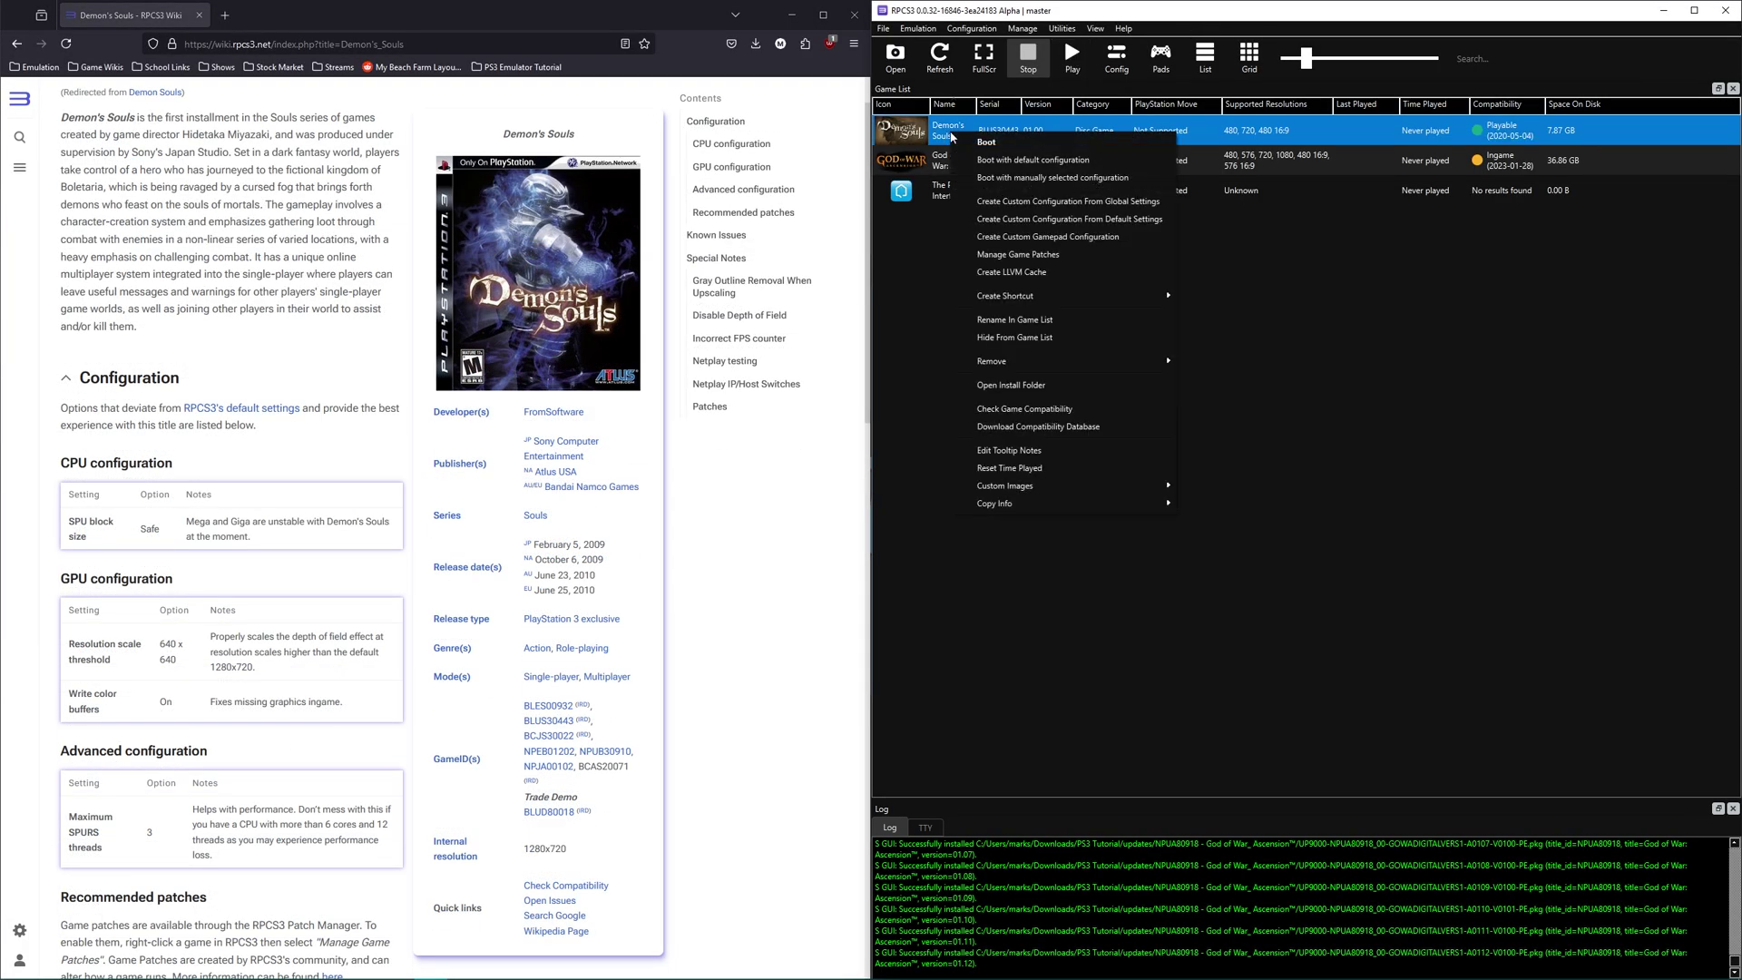
{"action": "left_click", "coordinate": [1039, 201]}
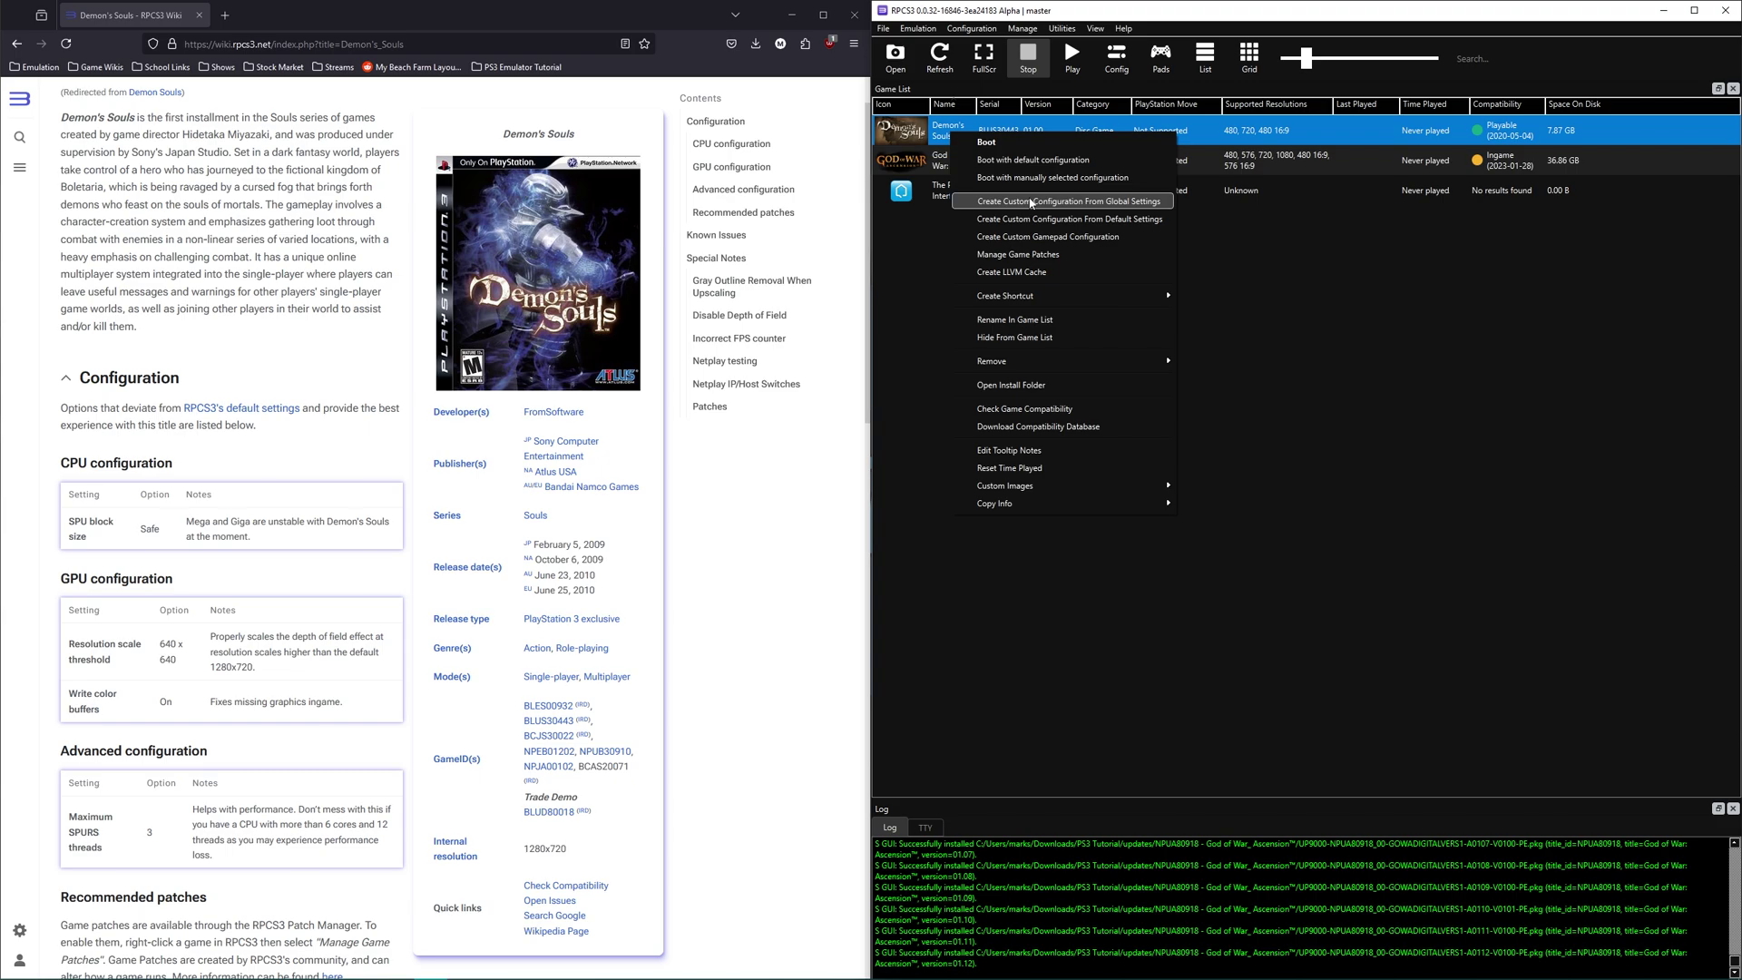
Set a 640x640 resolution scale threshold and 3 SPURS threads, then save the custom configuration.
{"action": "left_click", "coordinate": [1072, 278]}
{"action": "left_click_drag", "start_coordinate": [1232, 424], "coordinate": [1304, 426]}
{"action": "left_click", "coordinate": [1469, 404]}
{"action": "left_click", "coordinate": [1430, 438]}
{"action": "left_click", "coordinate": [1298, 278]}
{"action": "scroll", "coordinate": [286, 655], "scroll_direction": "down", "scroll_amount": 3}
{"action": "left_click", "coordinate": [1557, 714]}
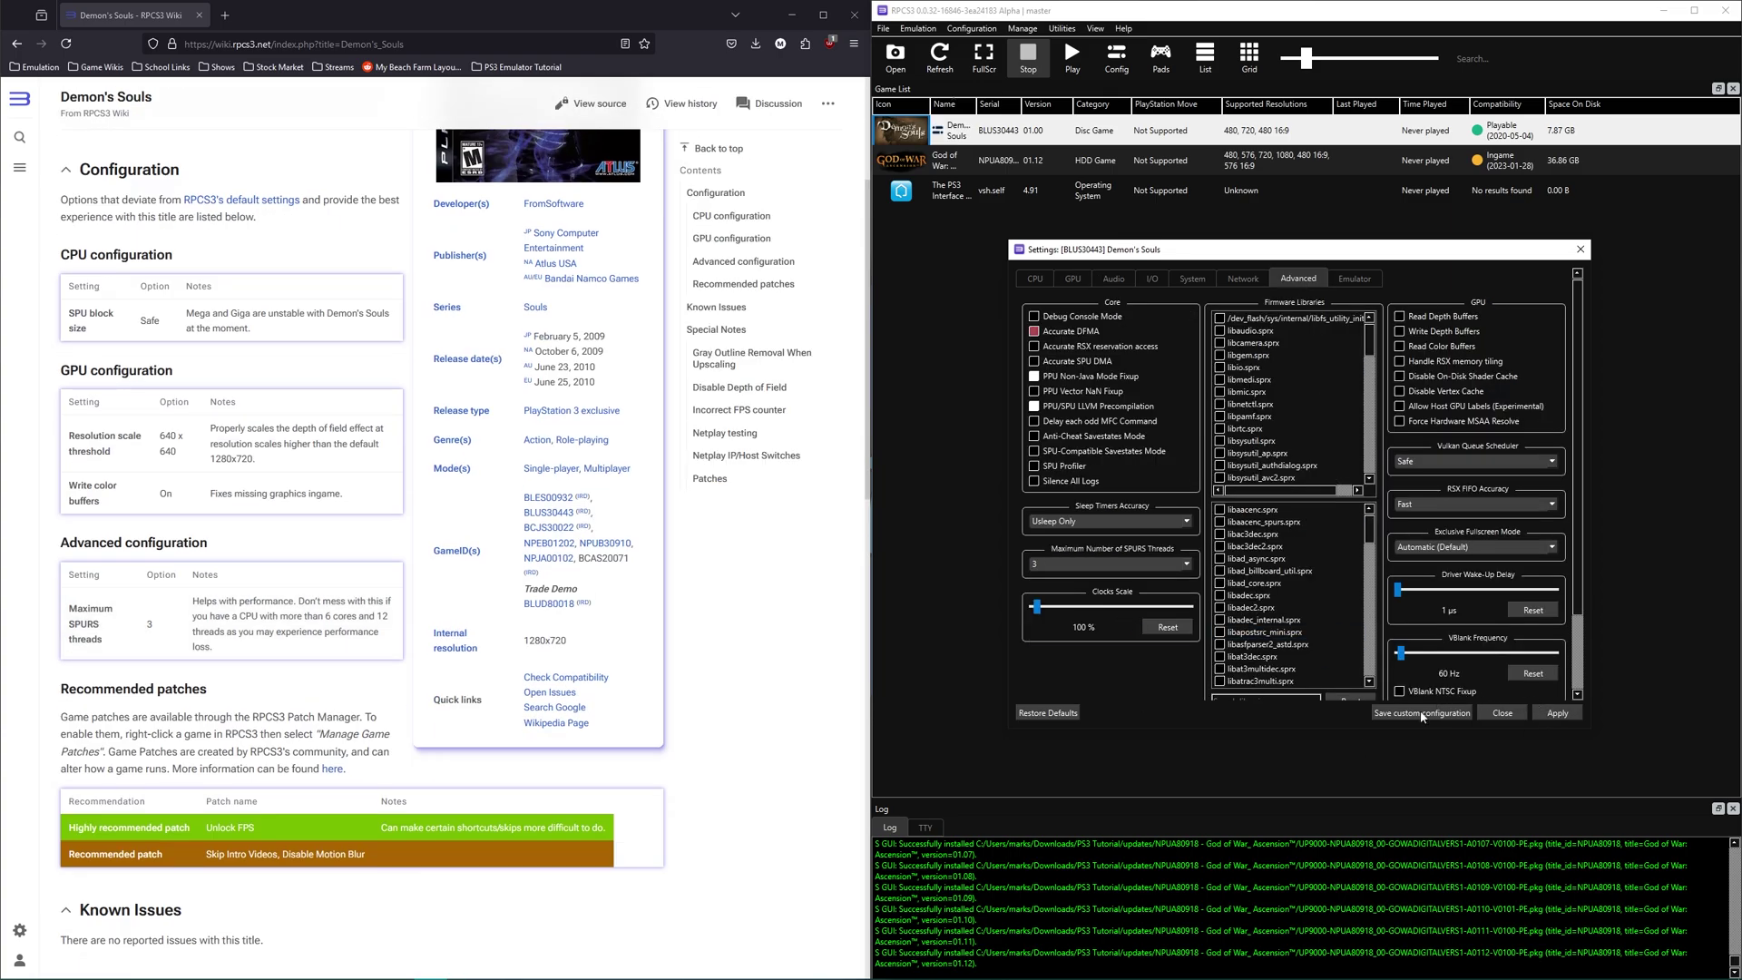
{"action": "left_click", "coordinate": [1422, 714]}
{"action": "left_click", "coordinate": [1022, 29]}
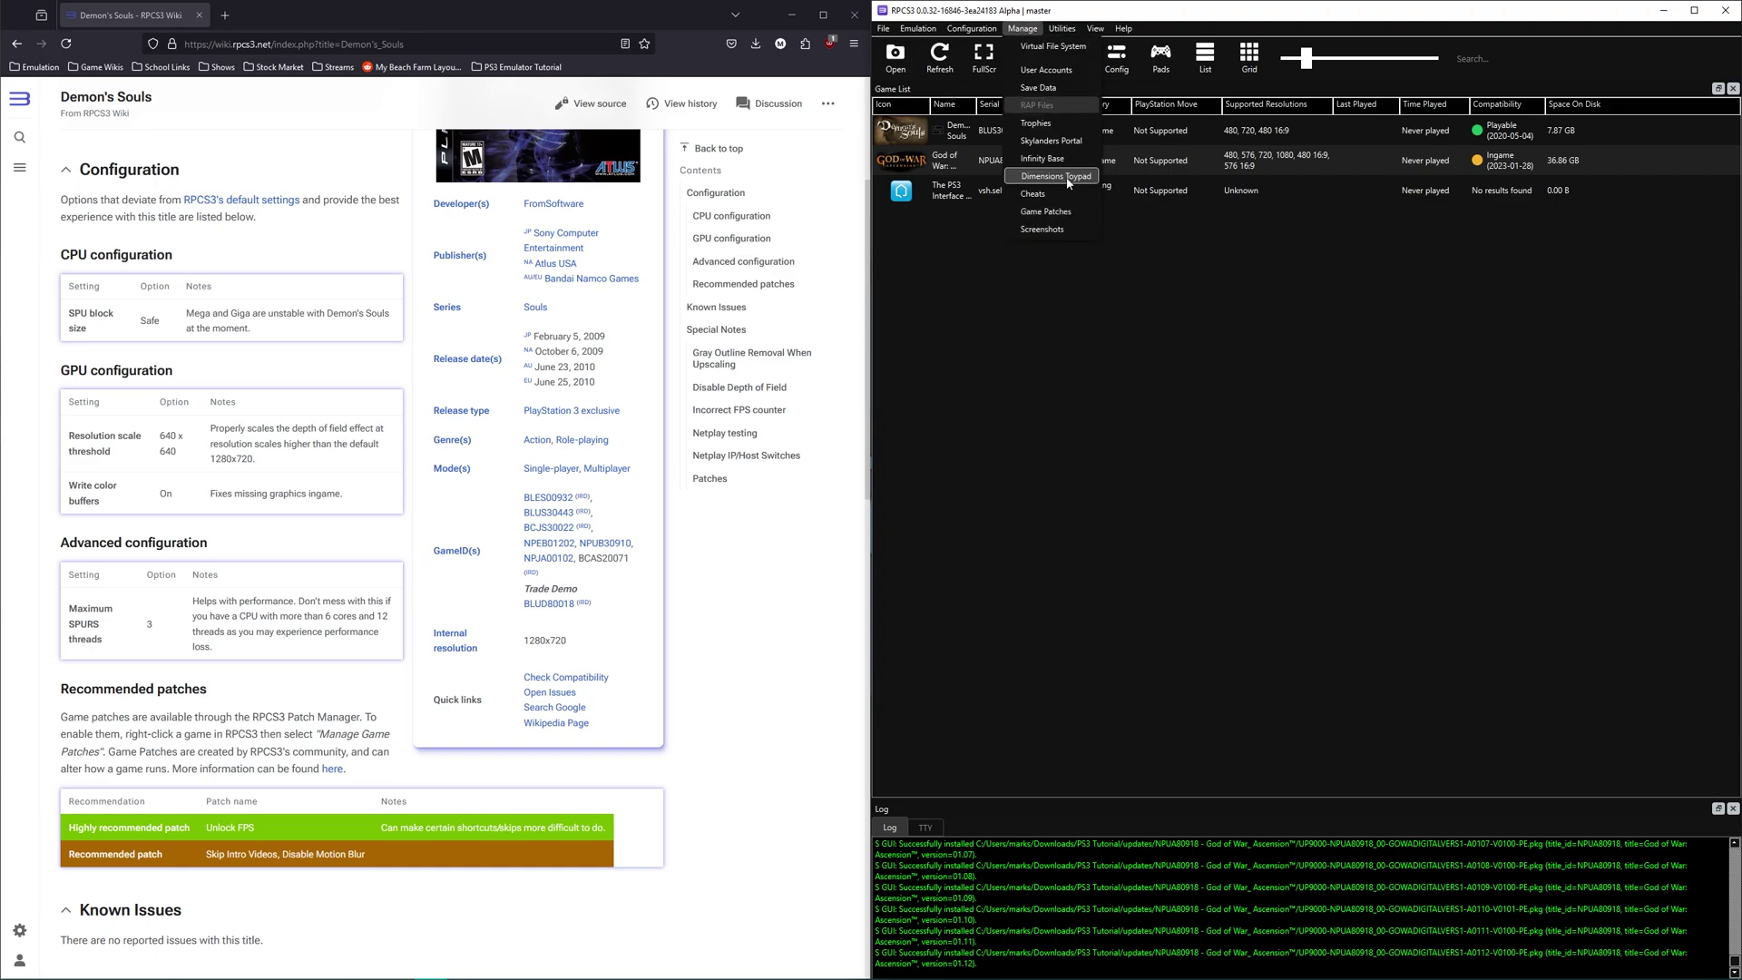
Download the latest game patches in the Patch Manager.
{"action": "left_click", "coordinate": [1044, 213]}
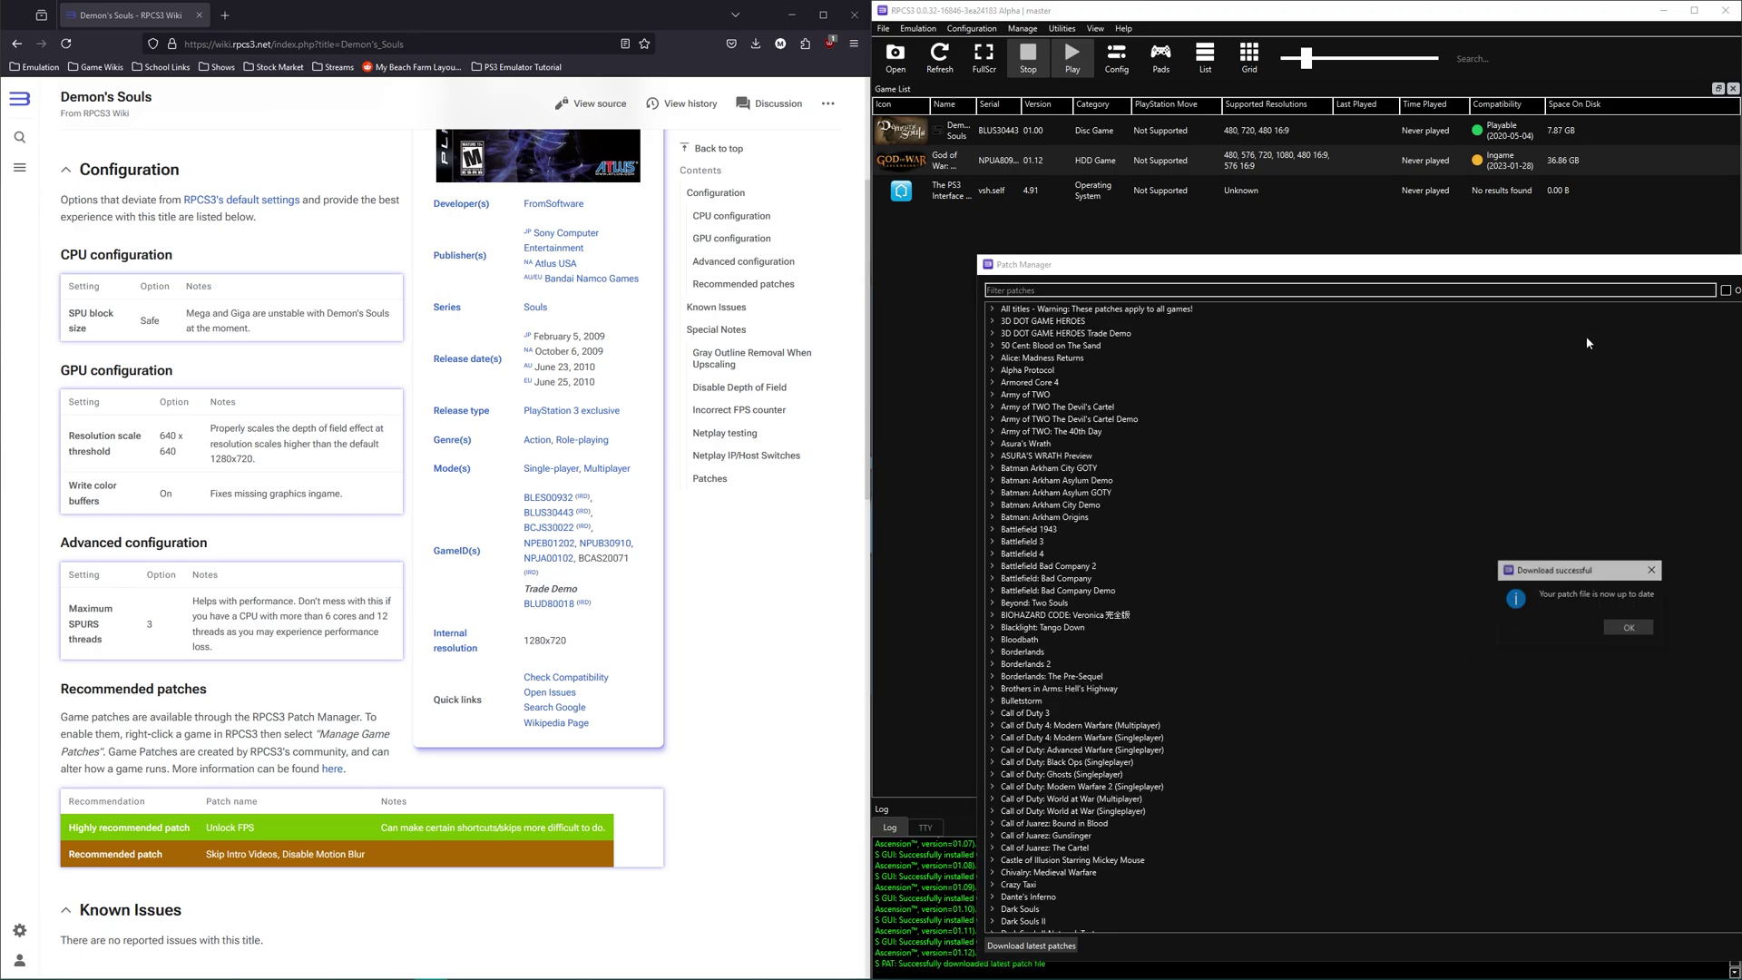
{"action": "left_click", "coordinate": [1628, 629]}
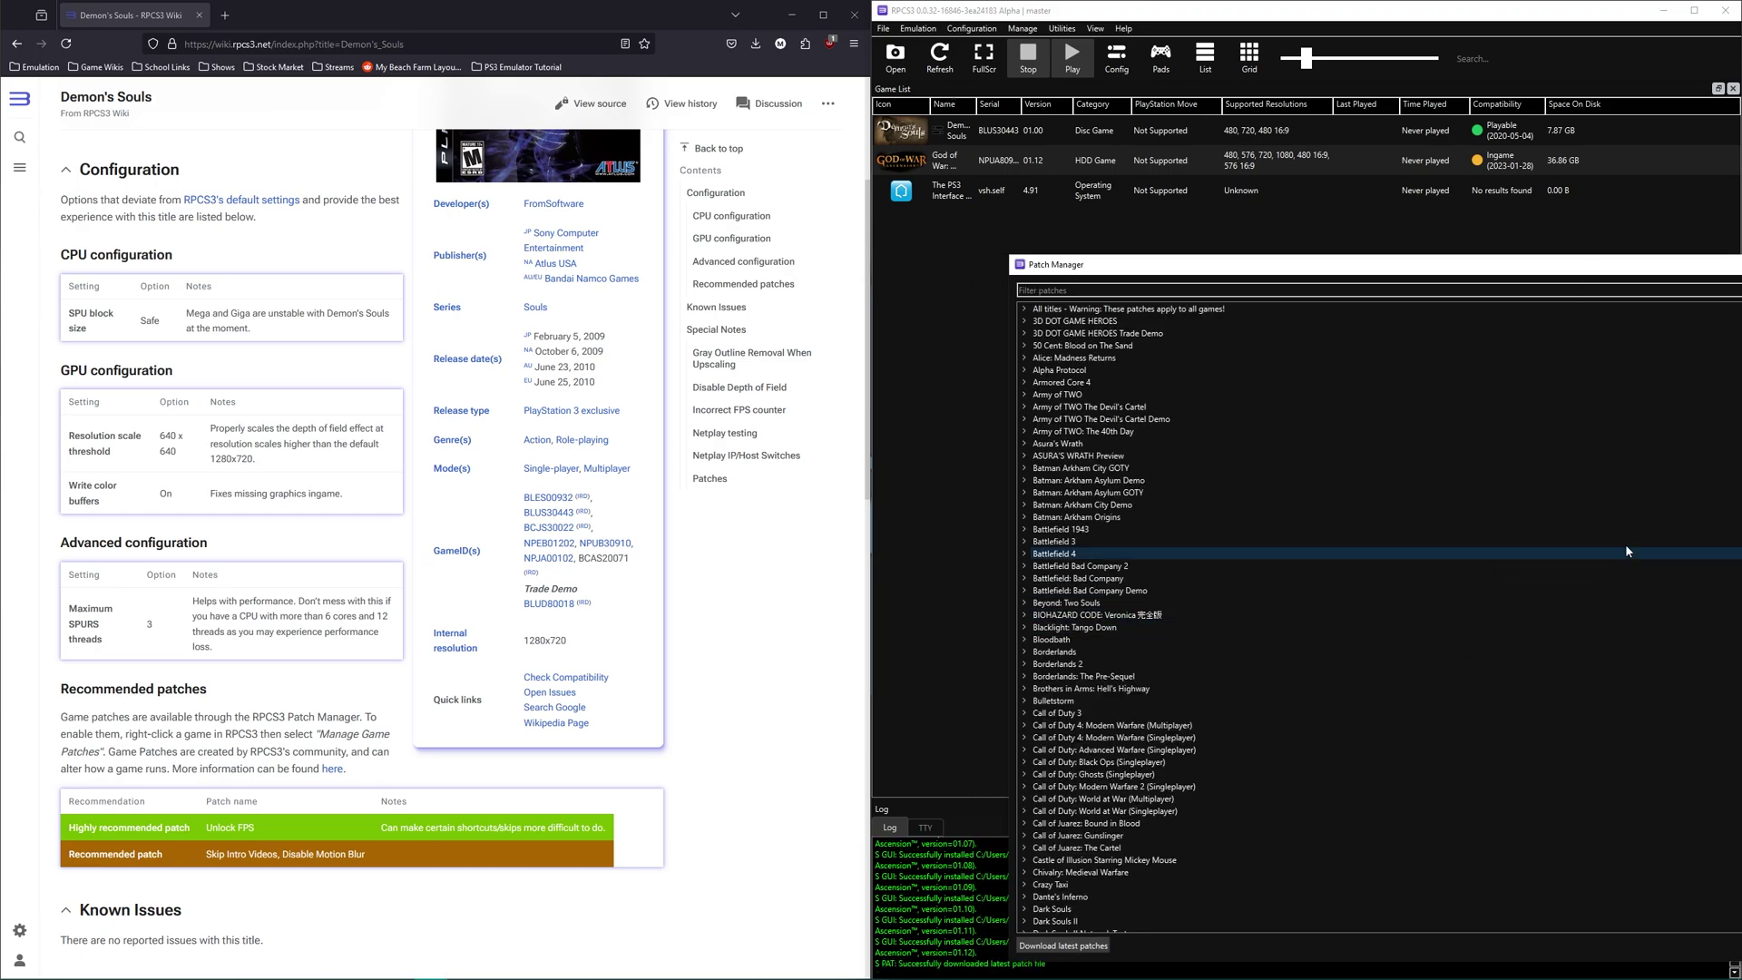
{"action": "left_click_drag", "start_coordinate": [1435, 265], "coordinate": [550, 215]}
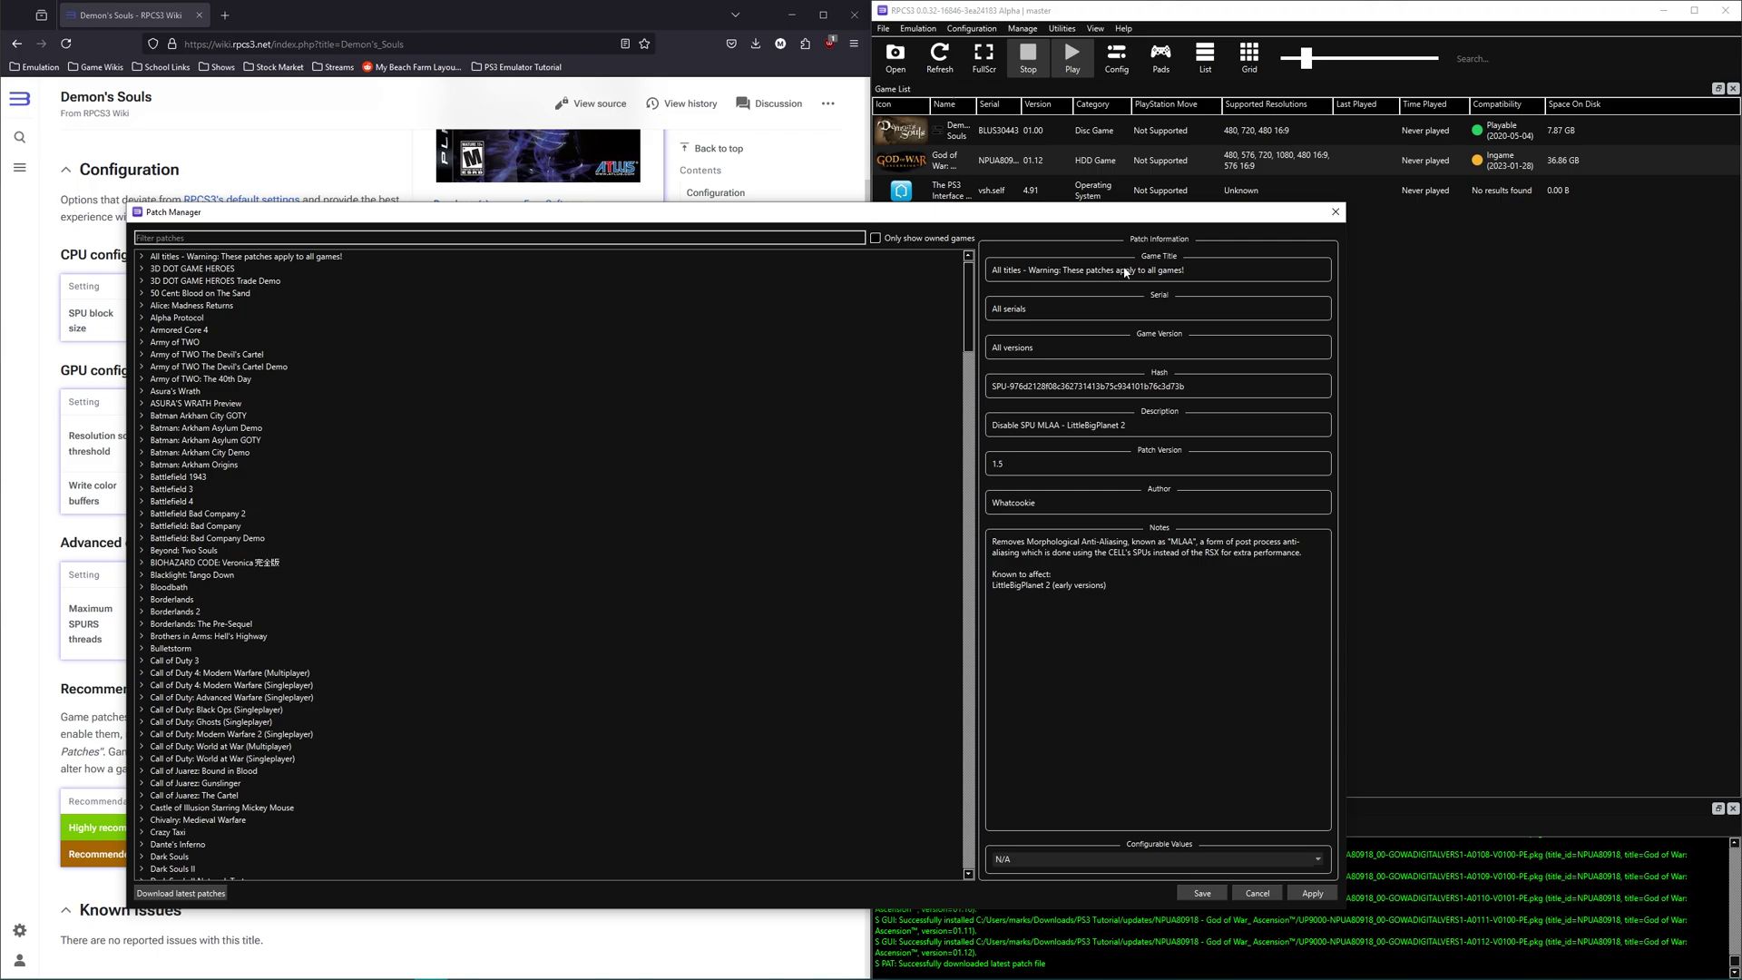
Enable Demon's Souls BLUS30443 v.01.00 Unlock FPS patch, save, and open gamepad settings.
{"action": "left_click", "coordinate": [878, 239]}
{"action": "left_click", "coordinate": [143, 270]}
{"action": "left_click", "coordinate": [155, 281]}
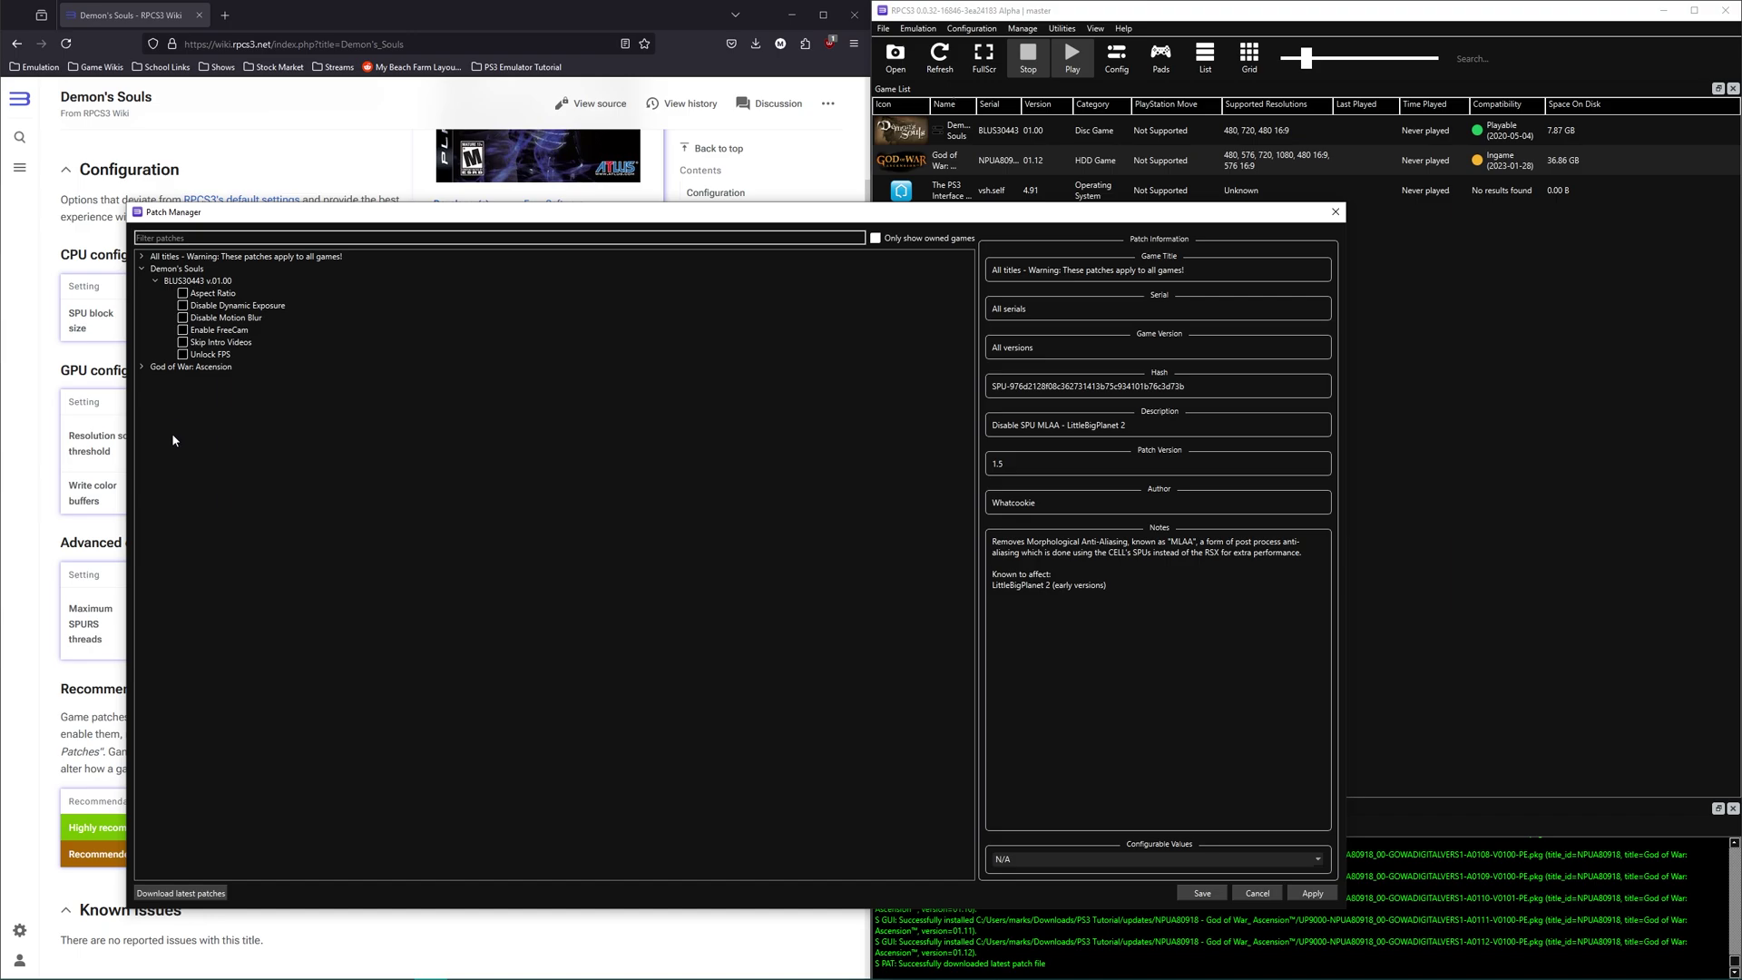
{"action": "left_click", "coordinate": [186, 355]}
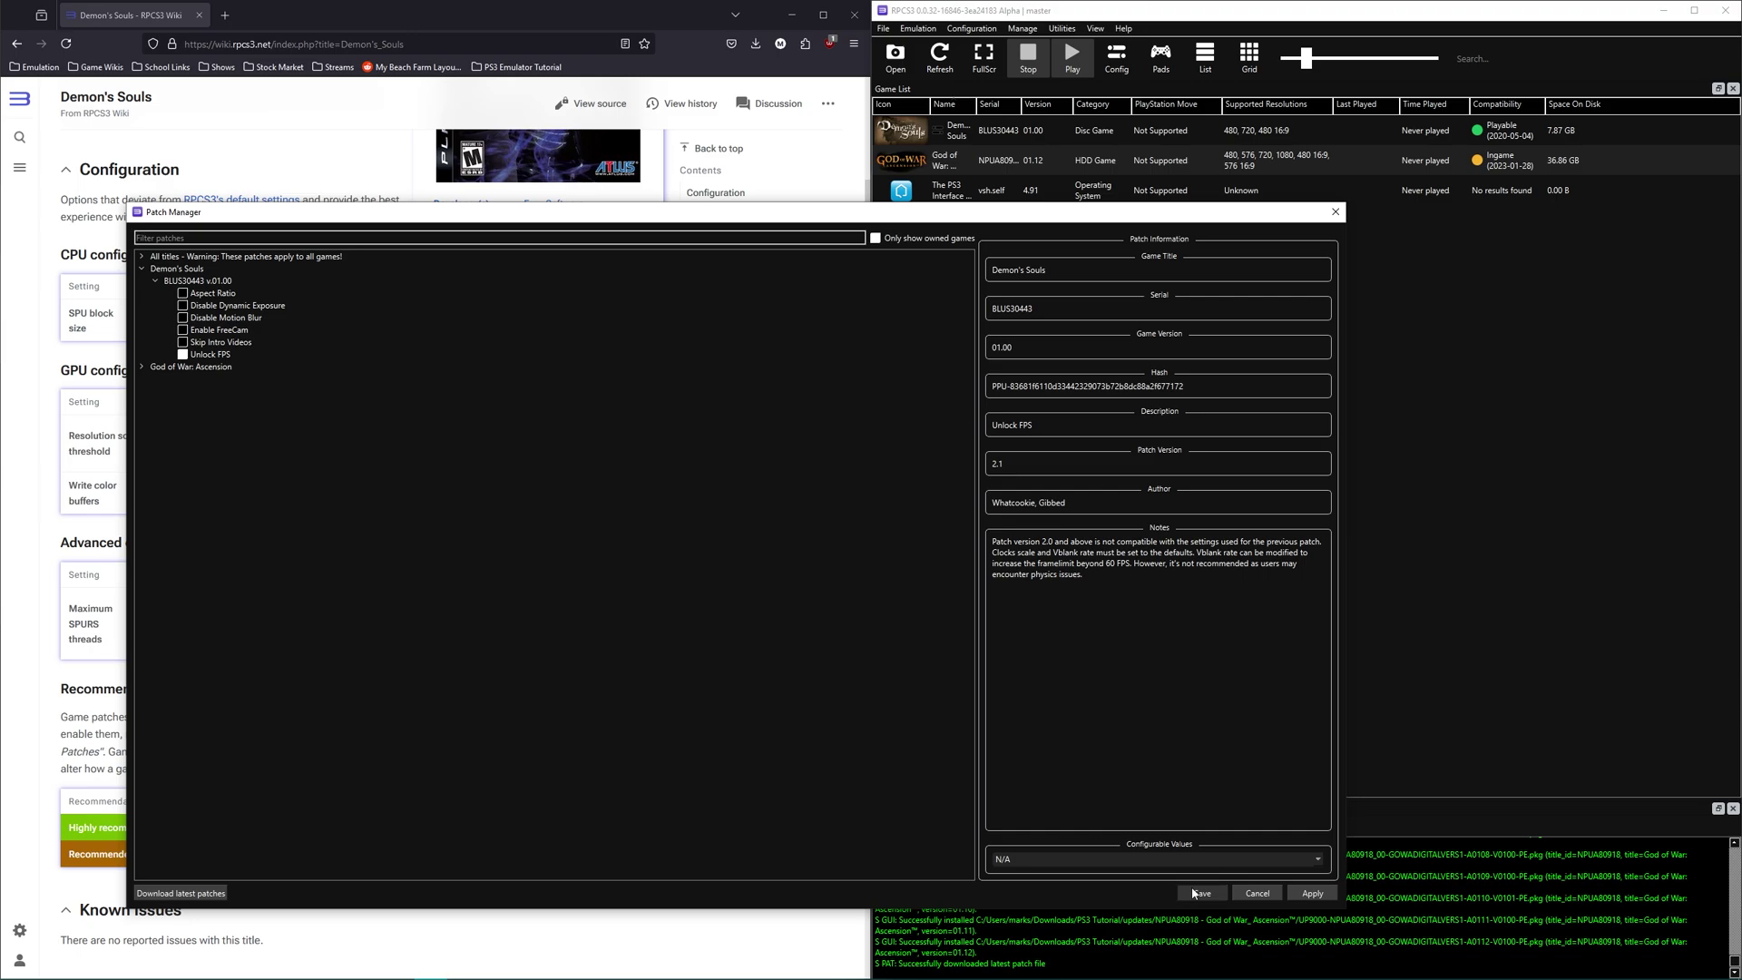
{"action": "left_click", "coordinate": [1196, 893]}
{"action": "left_click", "coordinate": [1160, 60]}
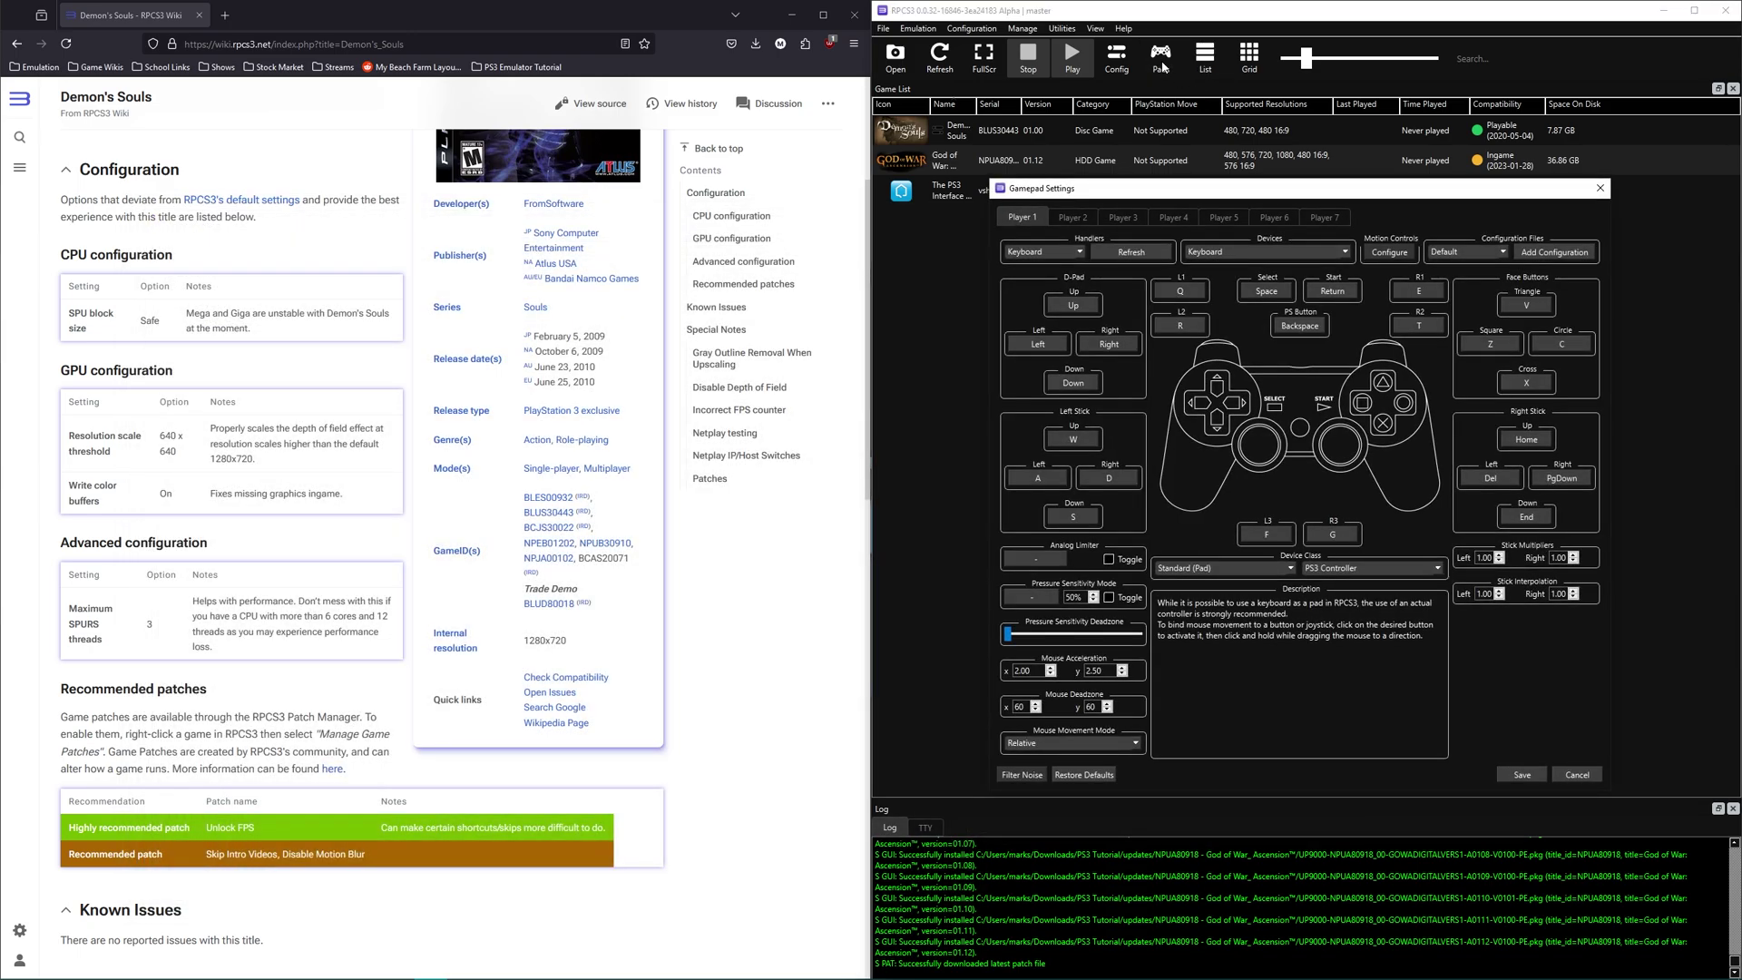
Switch Player 1's handler from Keyboard to XInput (XInput Pad #1) and save.
{"action": "left_click", "coordinate": [1075, 252]}
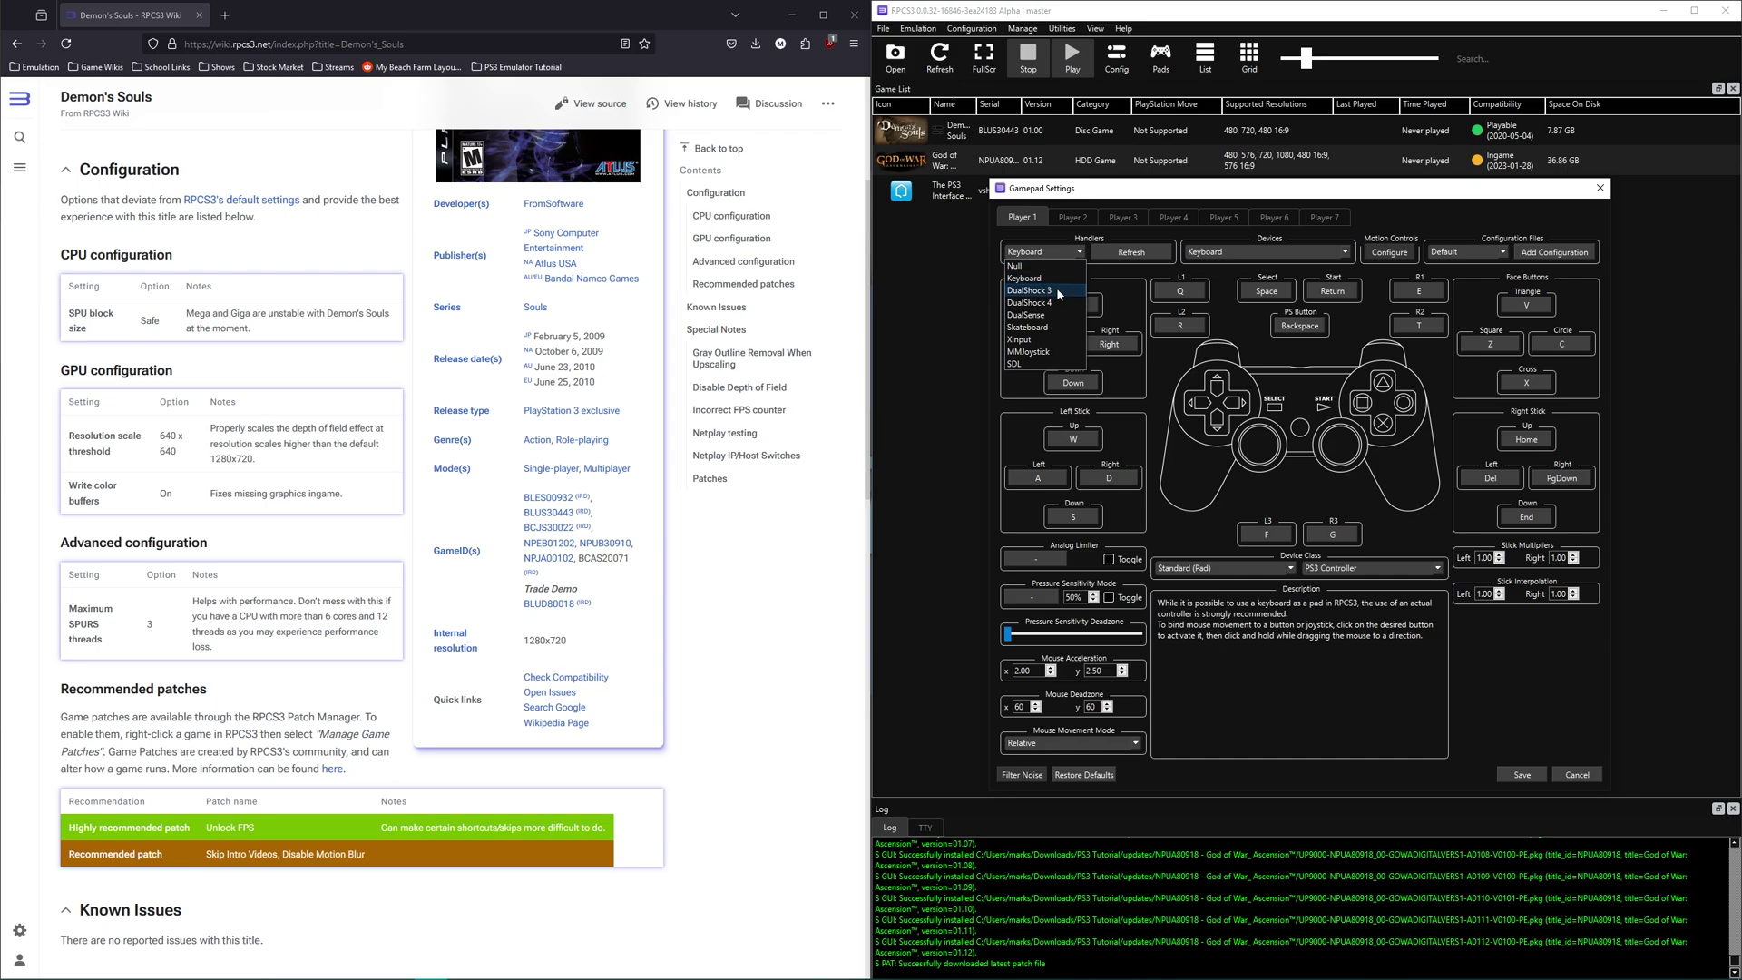
{"action": "left_click", "coordinate": [1053, 341]}
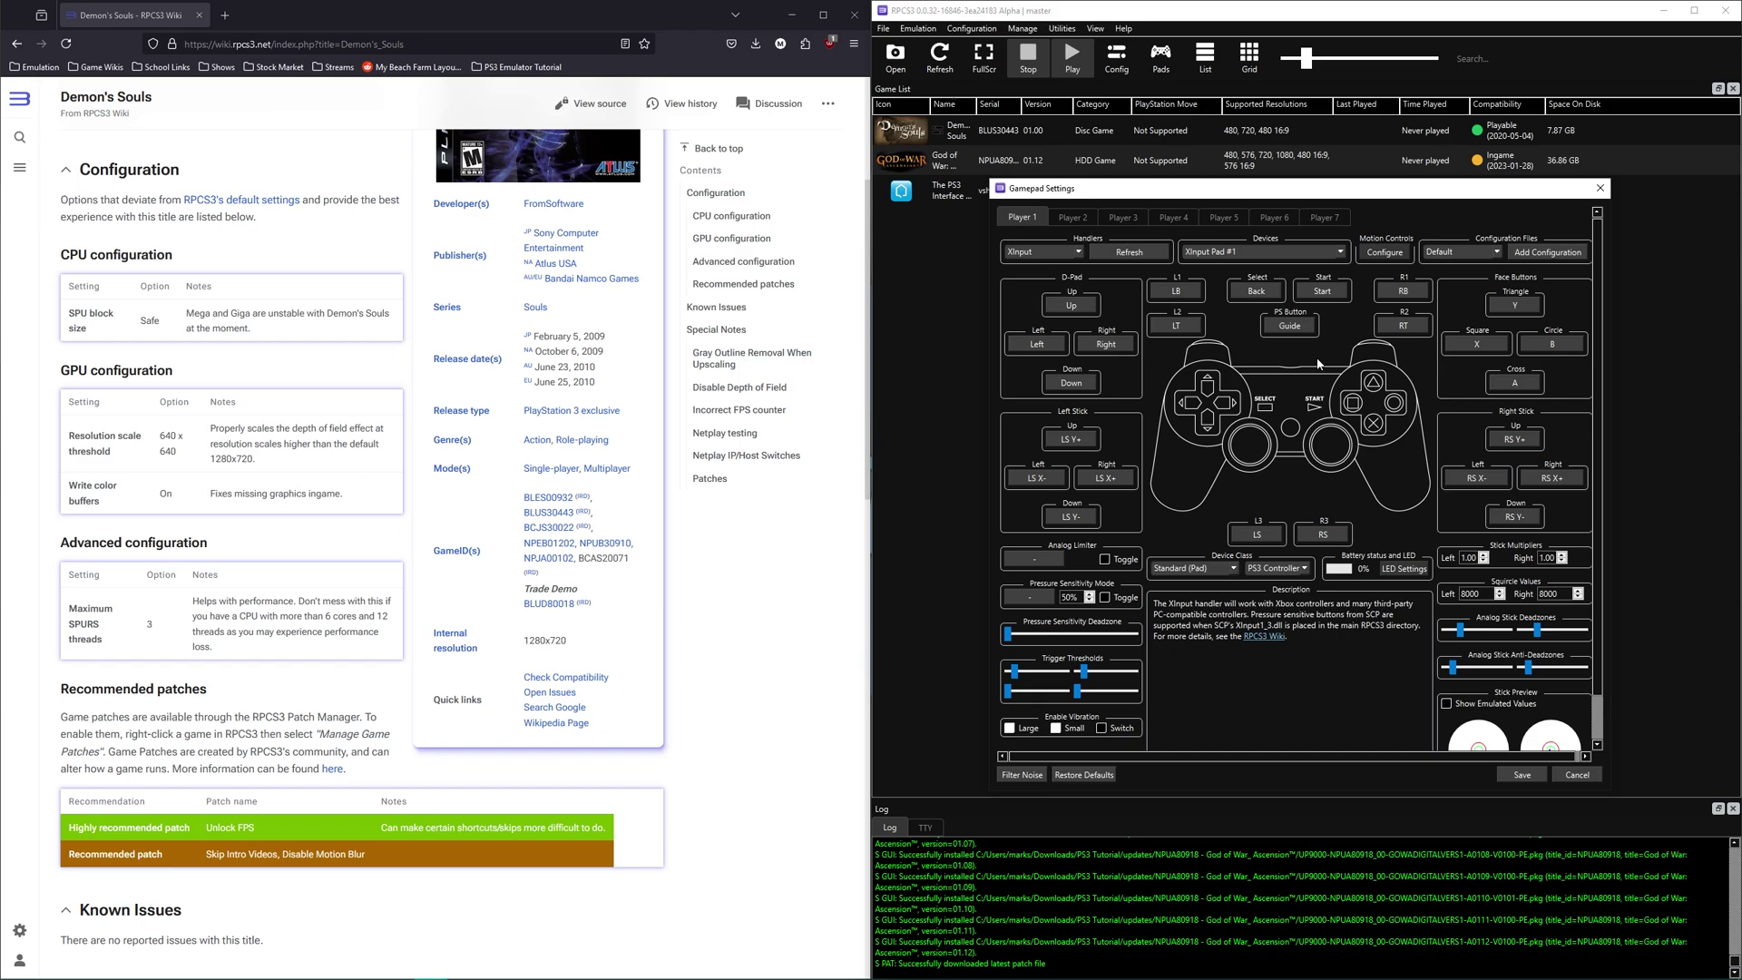
{"action": "scroll", "coordinate": [1598, 707], "scroll_direction": "down", "scroll_amount": 1}
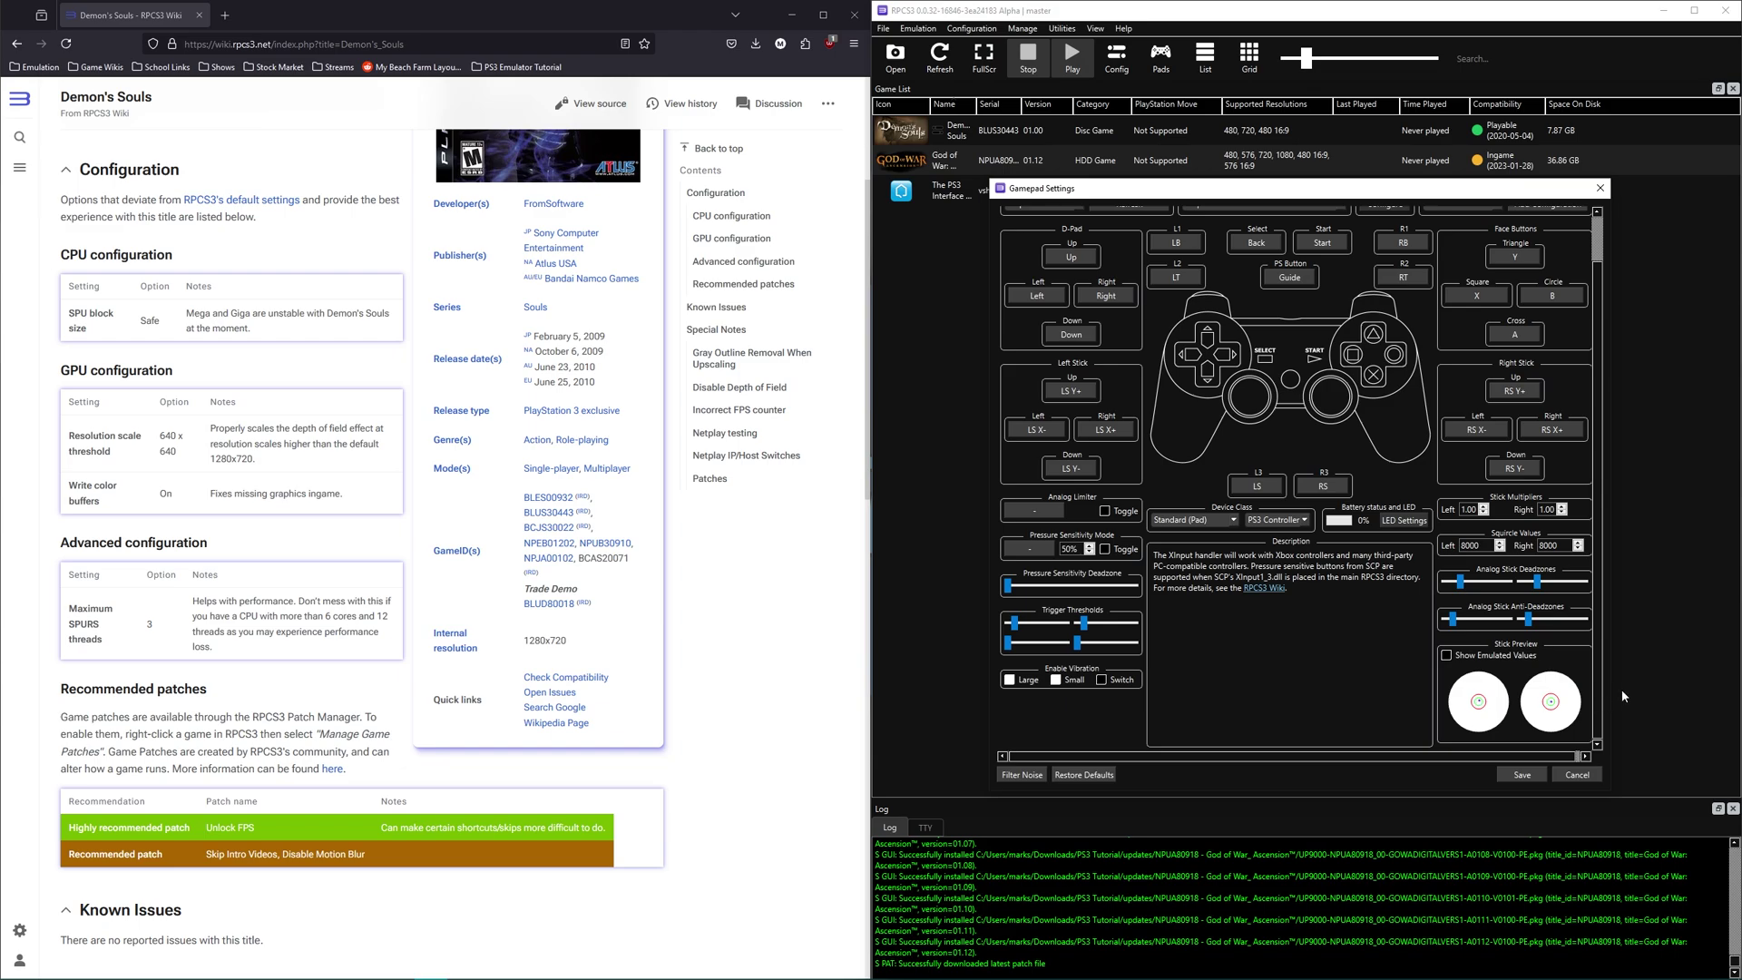
{"action": "scroll", "coordinate": [1596, 585], "scroll_direction": "up", "scroll_amount": 1}
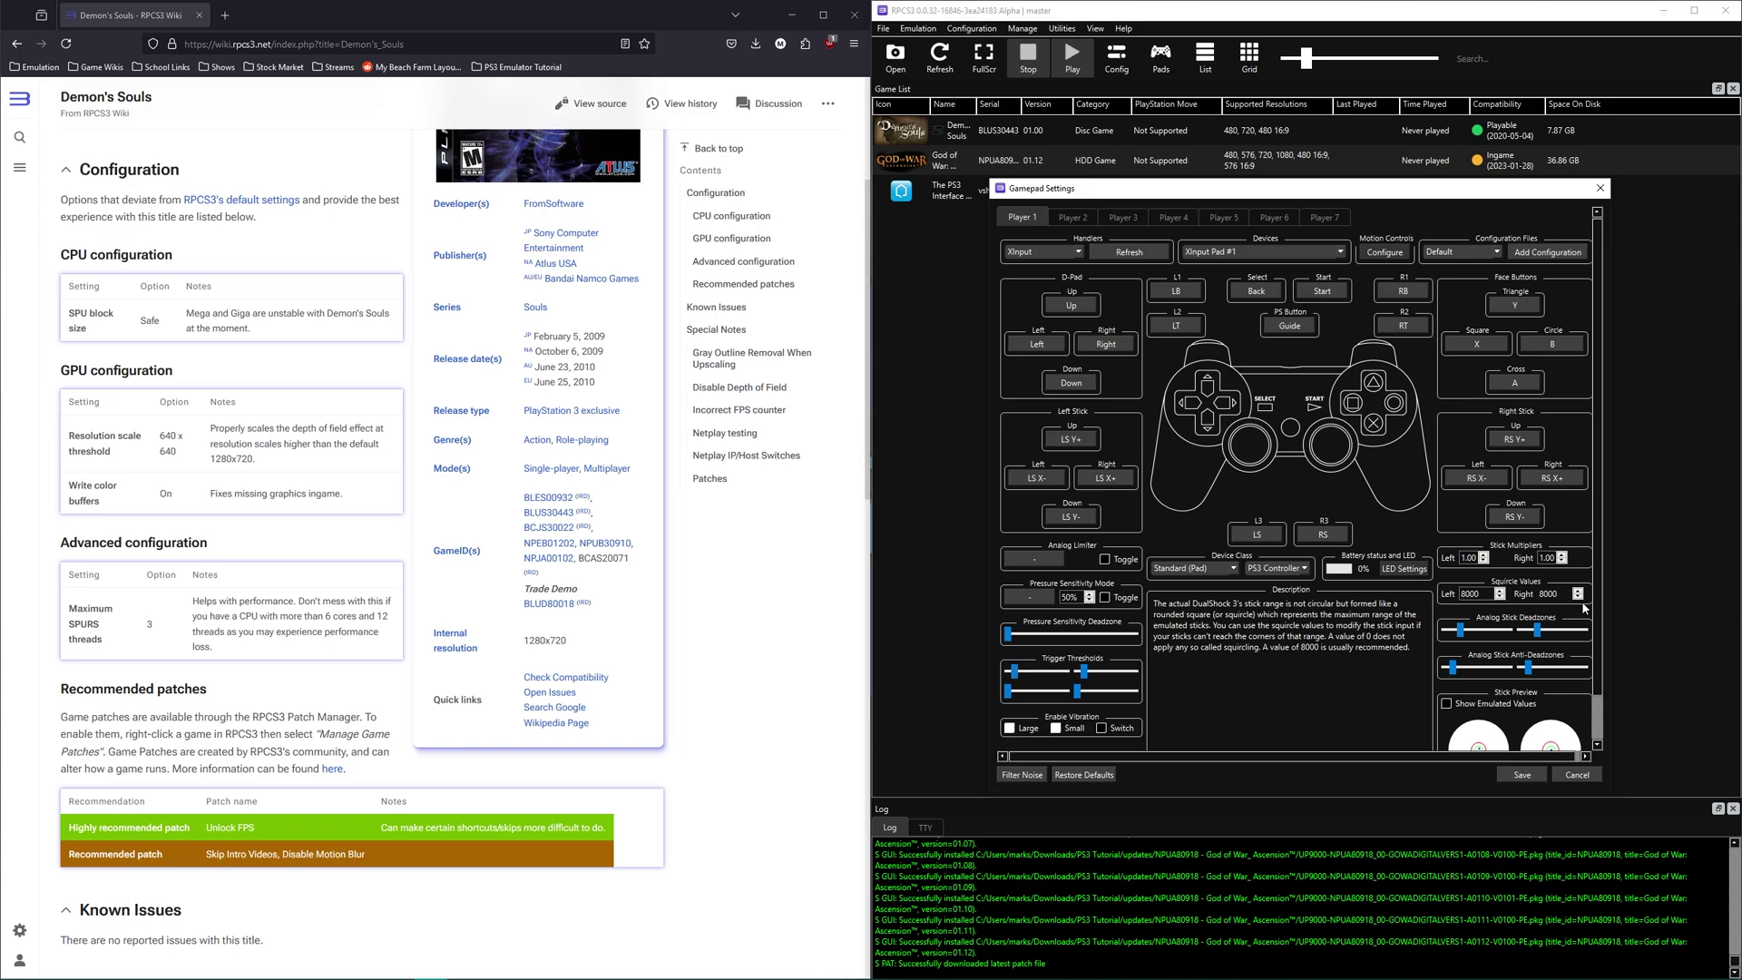
{"action": "left_click", "coordinate": [1522, 775]}
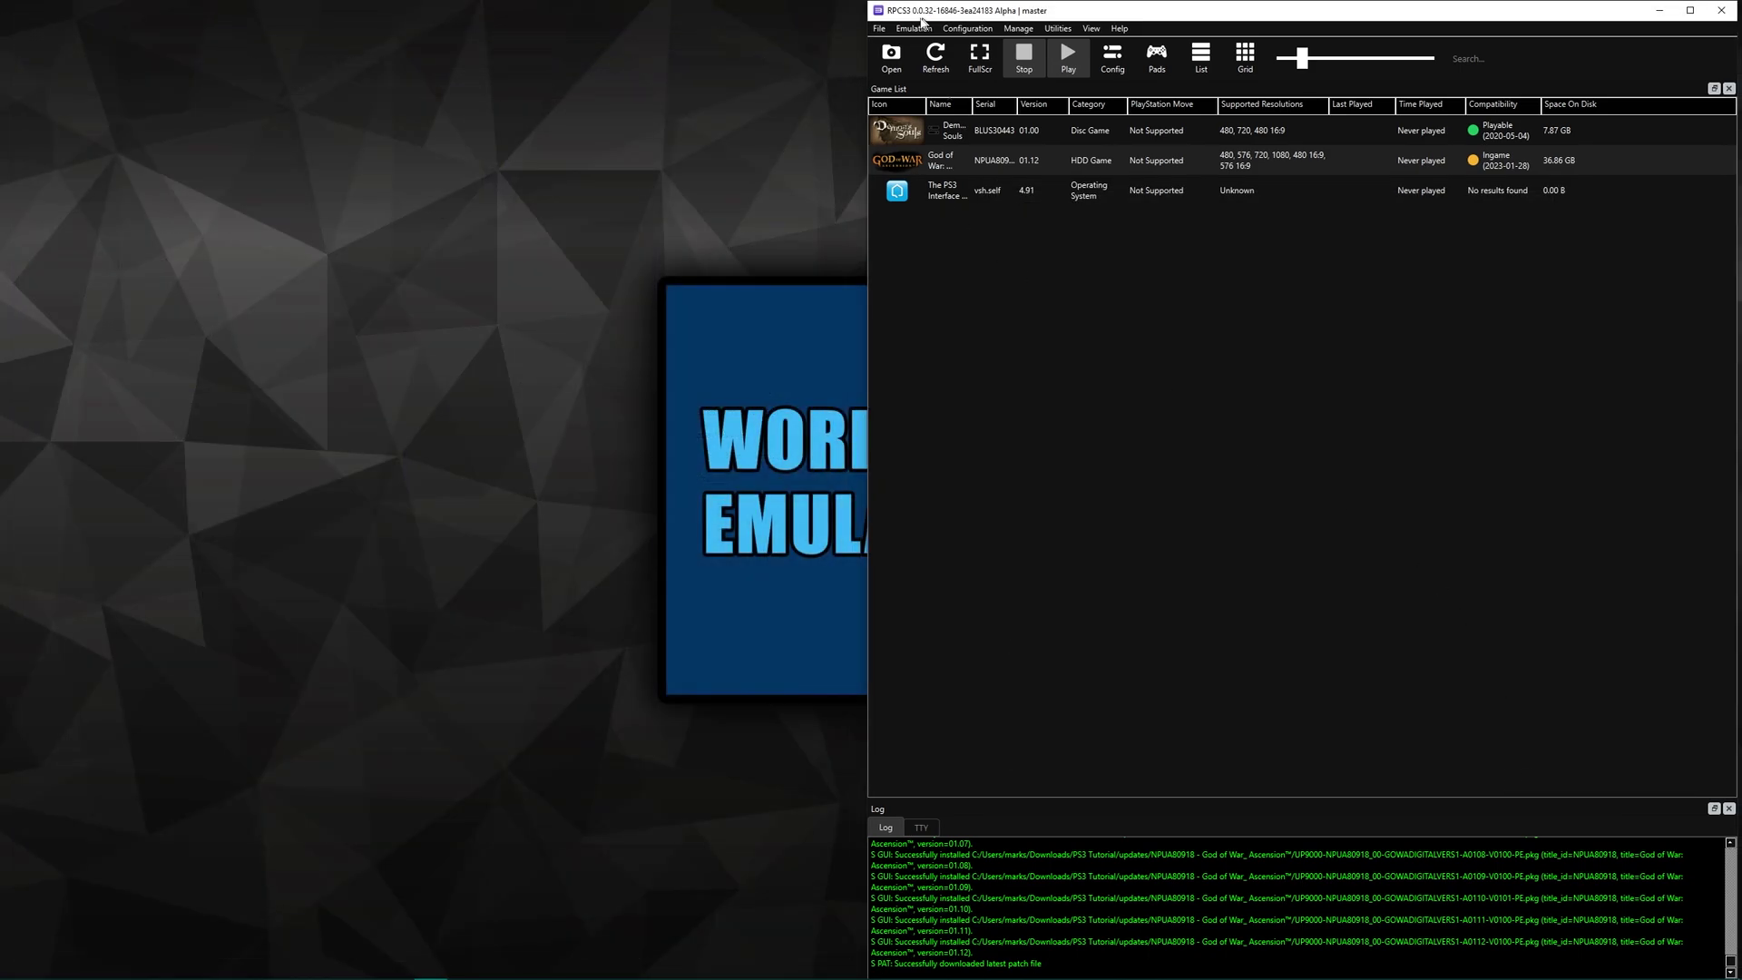
Launch Demon's Souls and run the knight through the tutorial to attack an enemy.
{"action": "left_click_drag", "start_coordinate": [920, 18], "coordinate": [242, 123]}
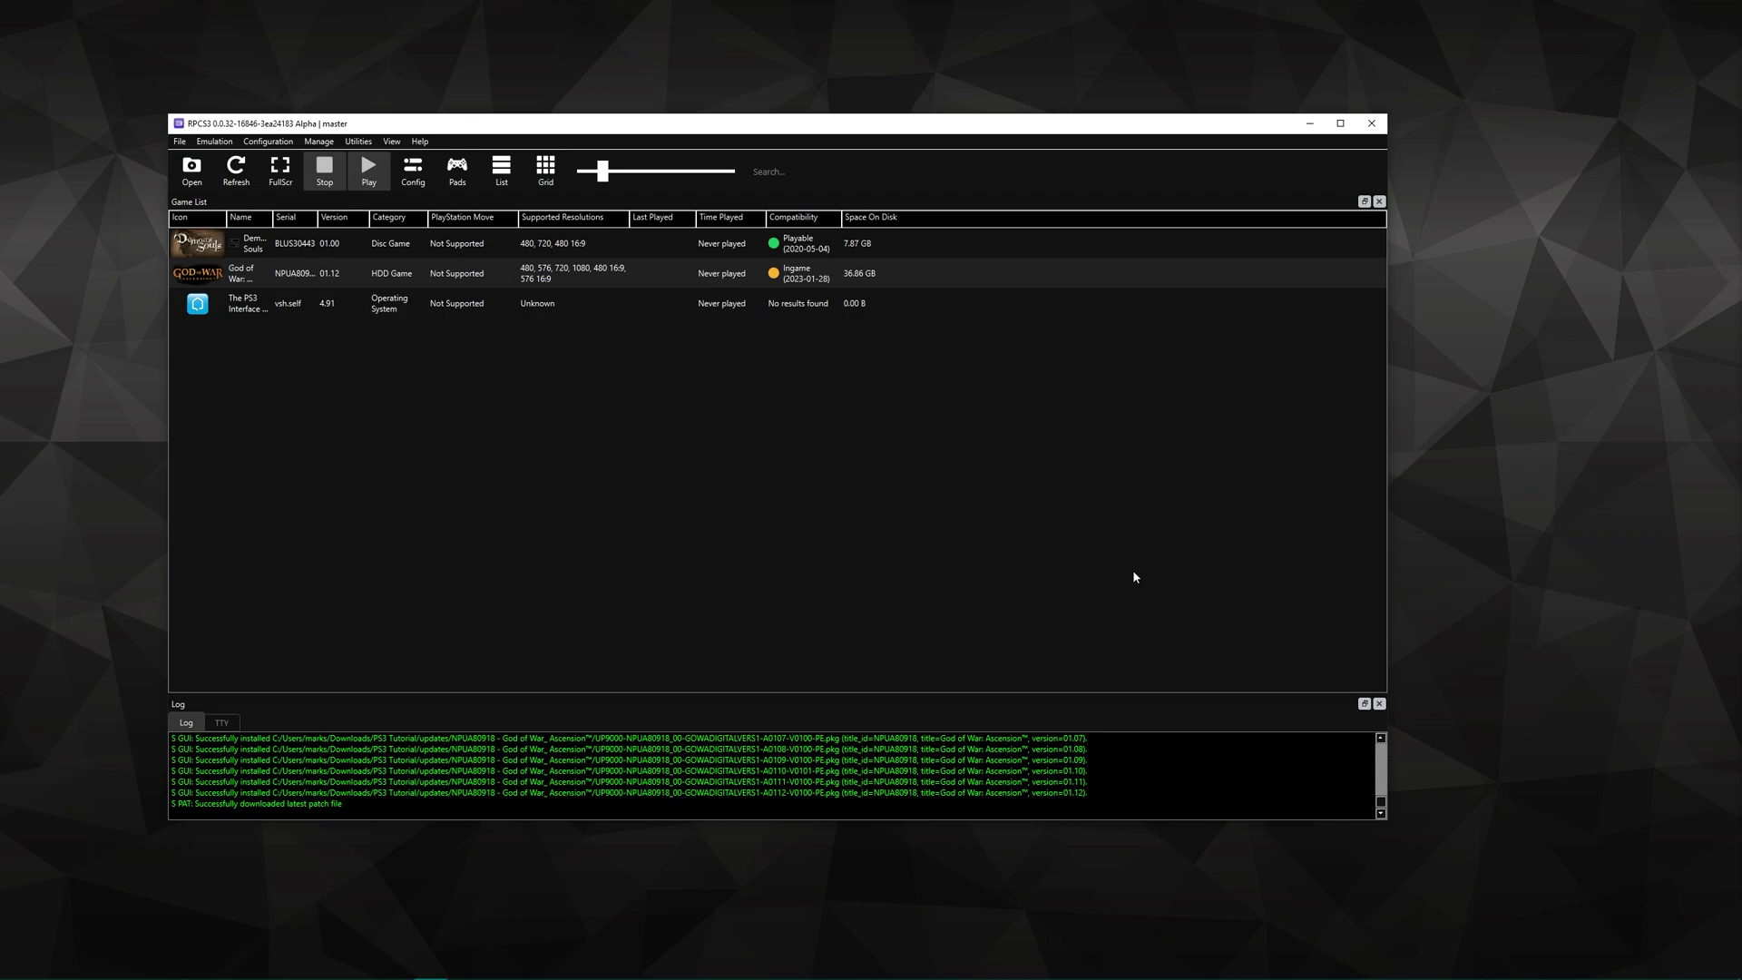
{"action": "double_click", "coordinate": [205, 247]}
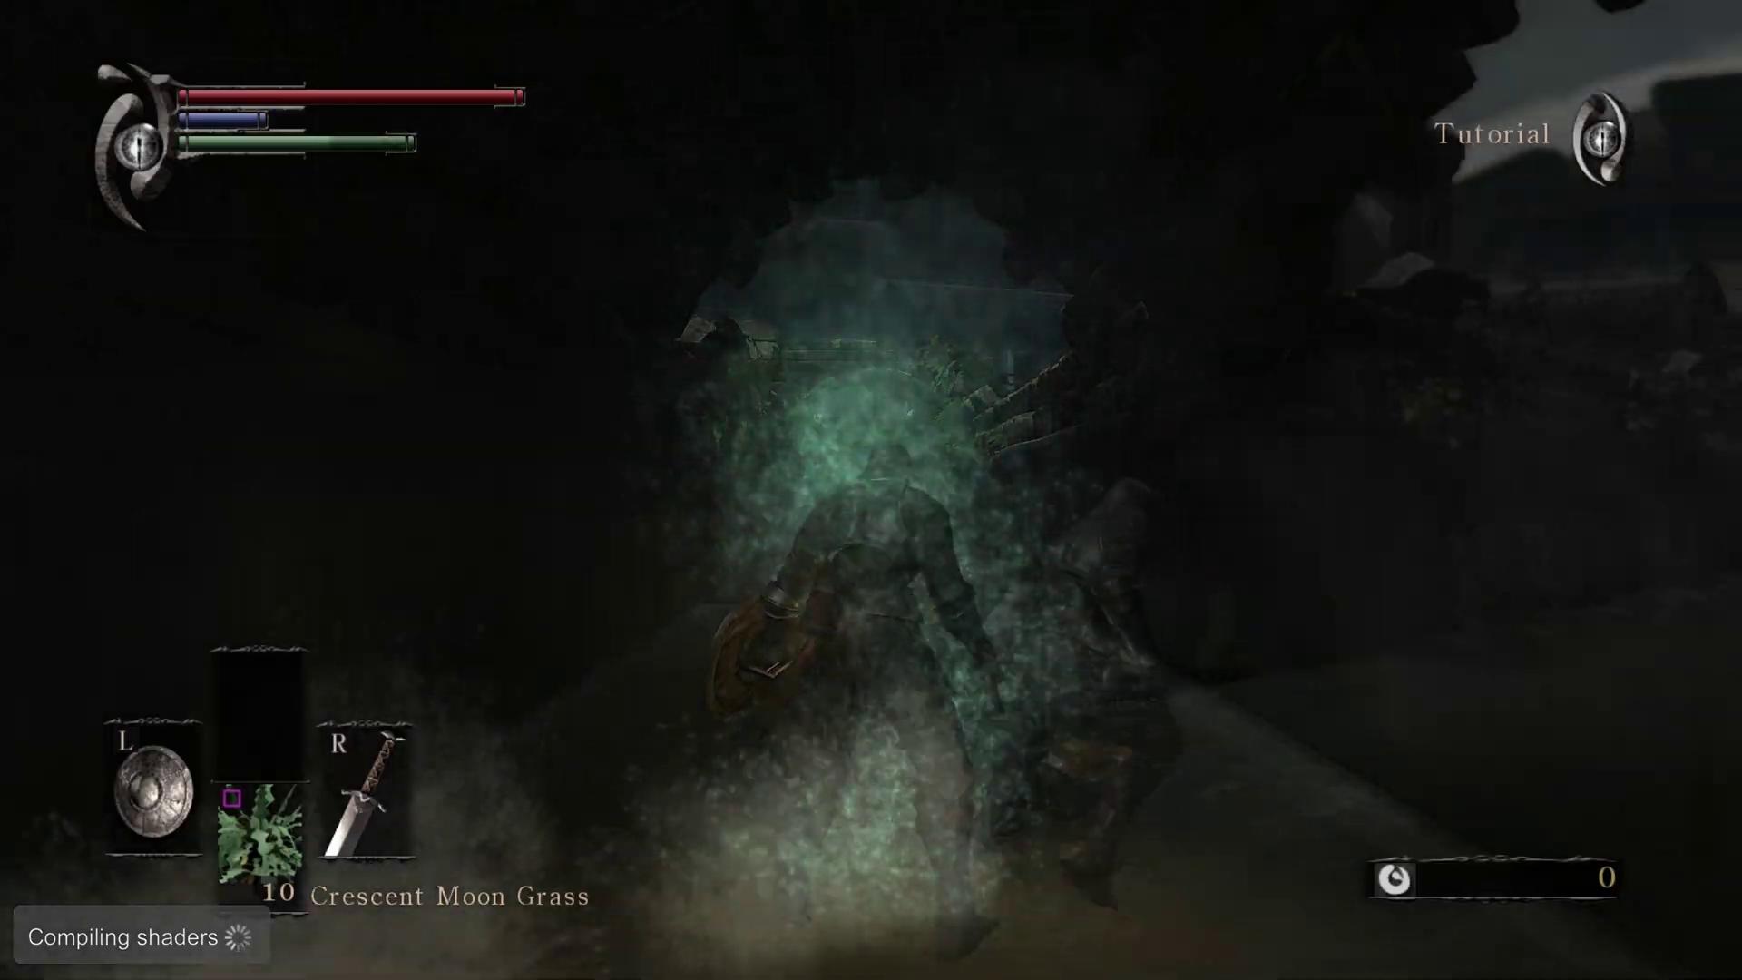
{"action": "key", "text": "w"}
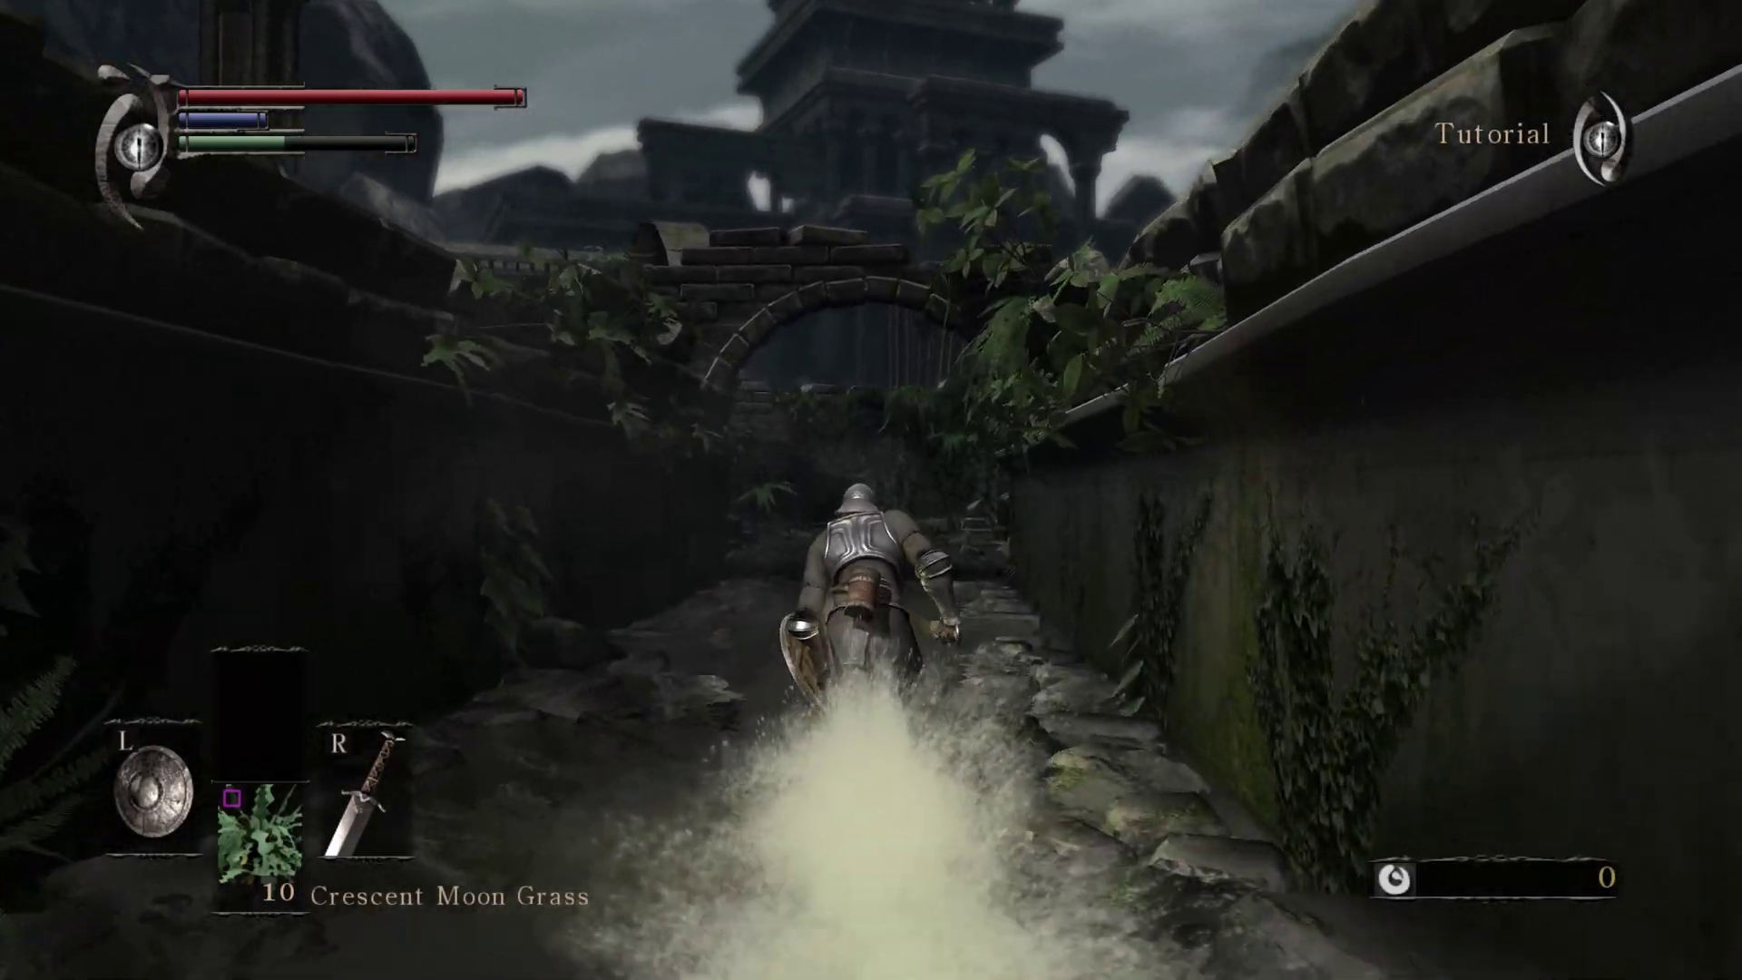
{"action": "key", "text": "w"}
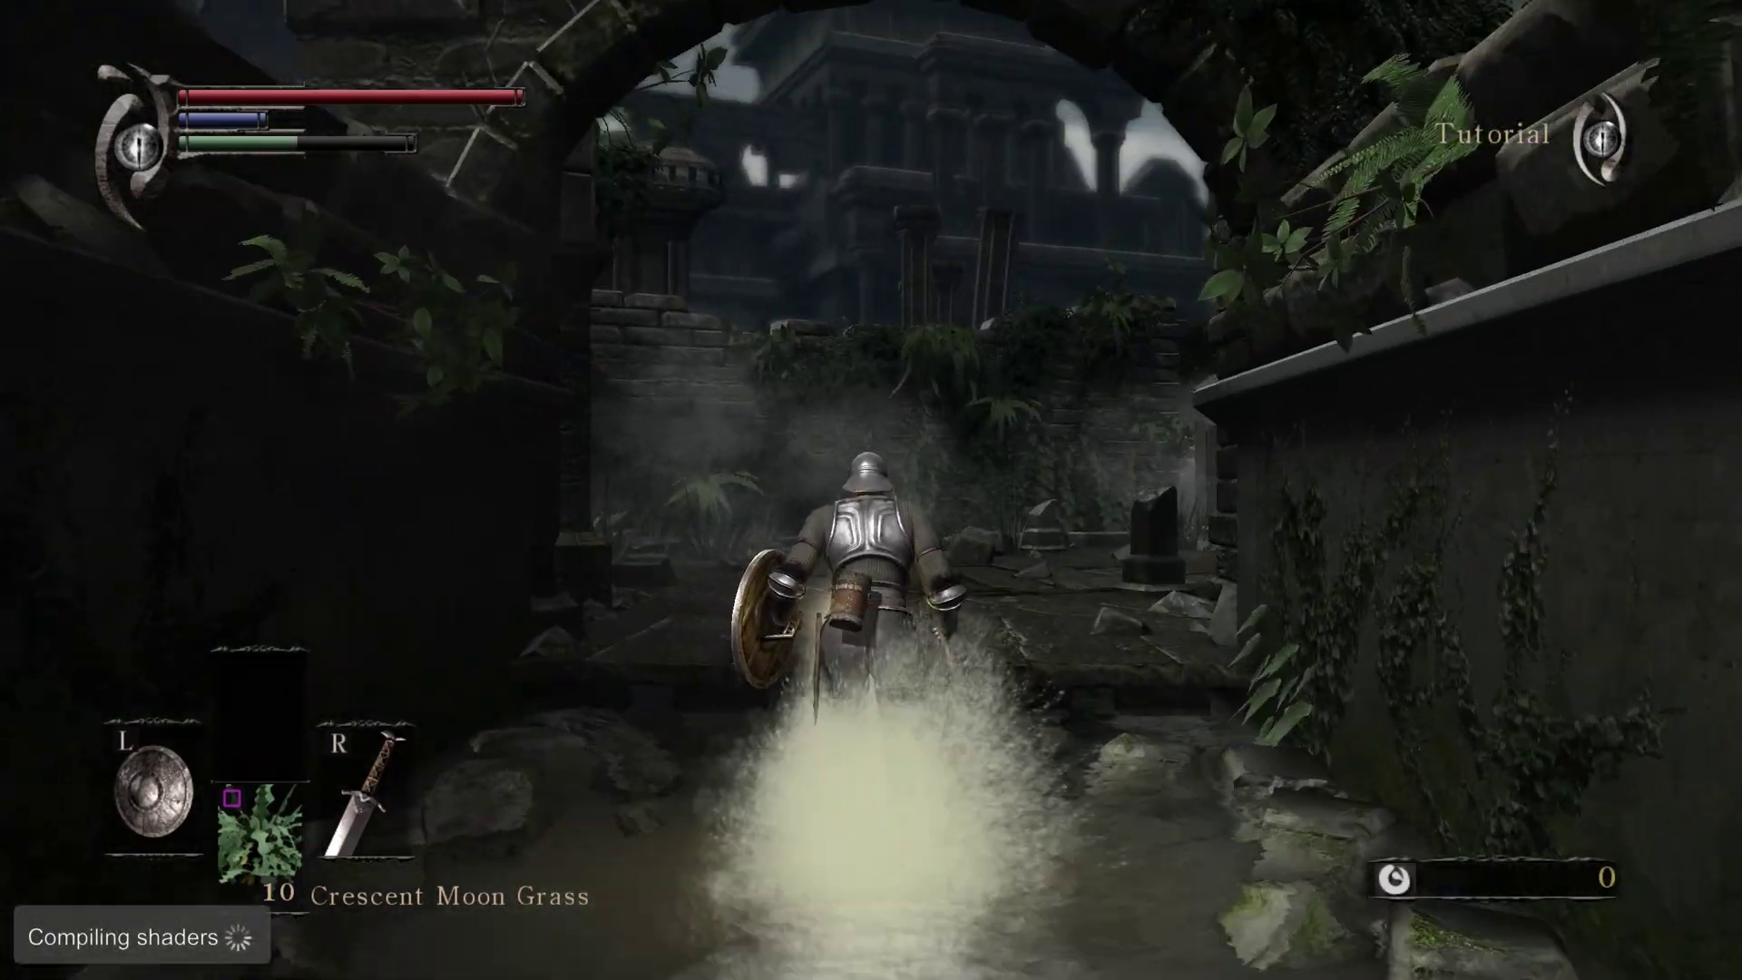
{"action": "key", "text": "w"}
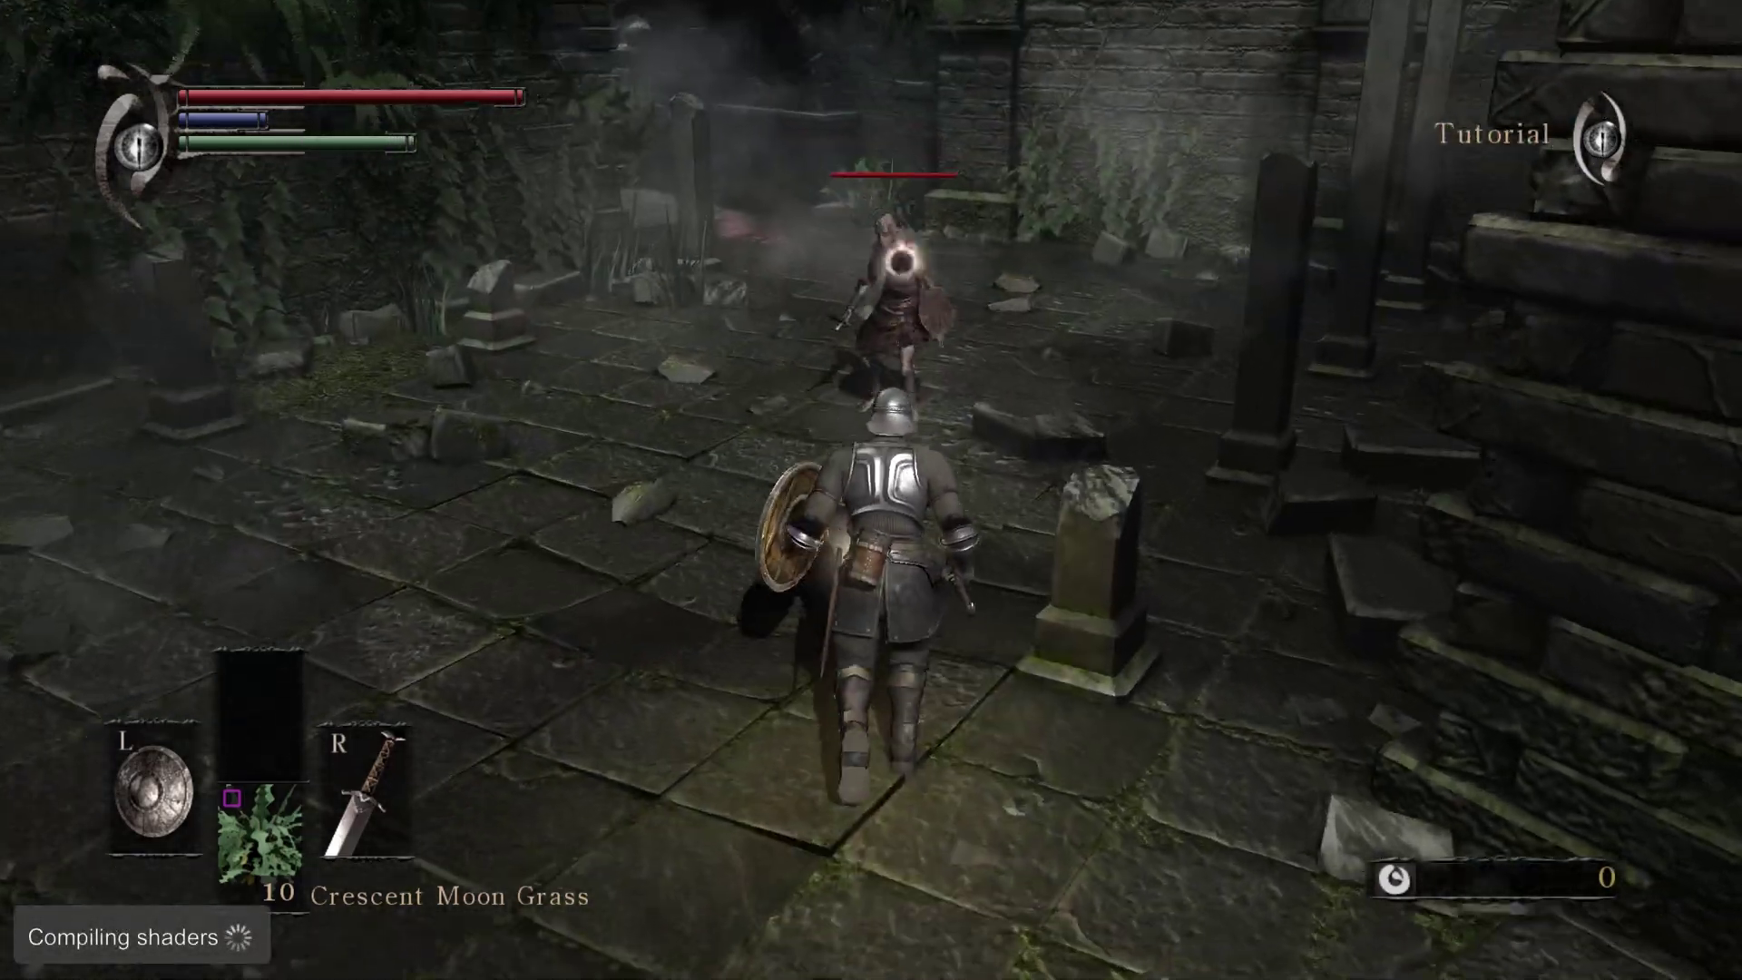
{"action": "key", "text": "w"}
{"action": "key", "text": "e"}
{"action": "key", "text": "e"}
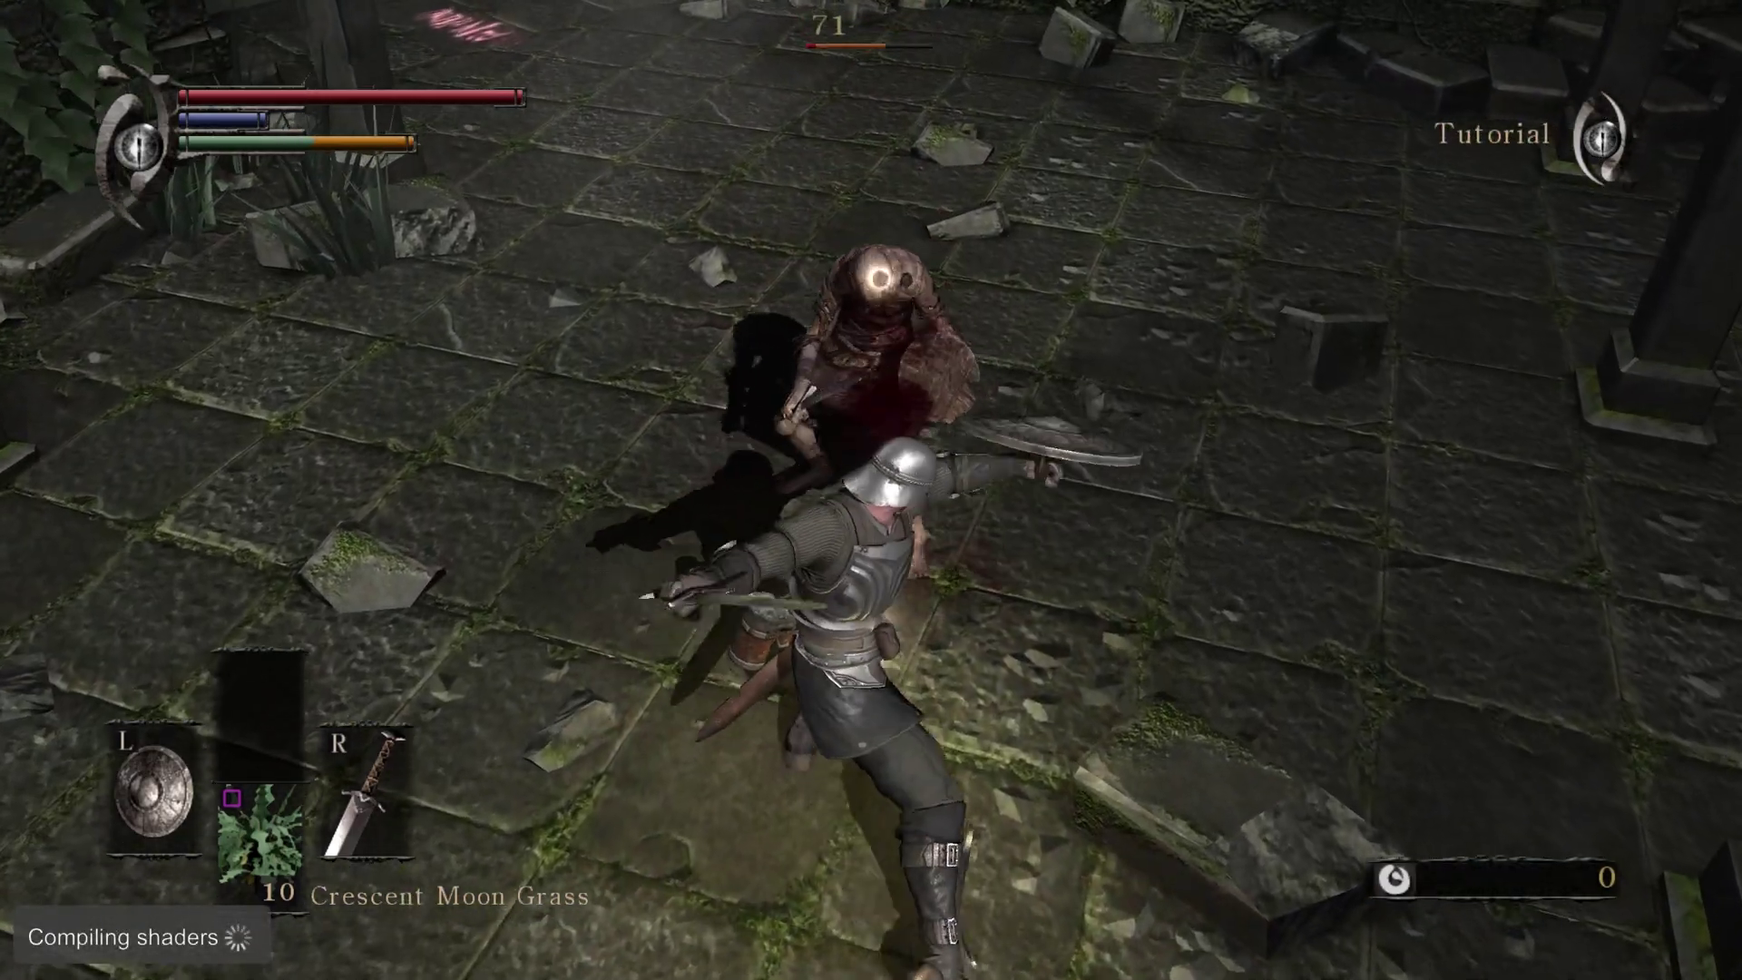